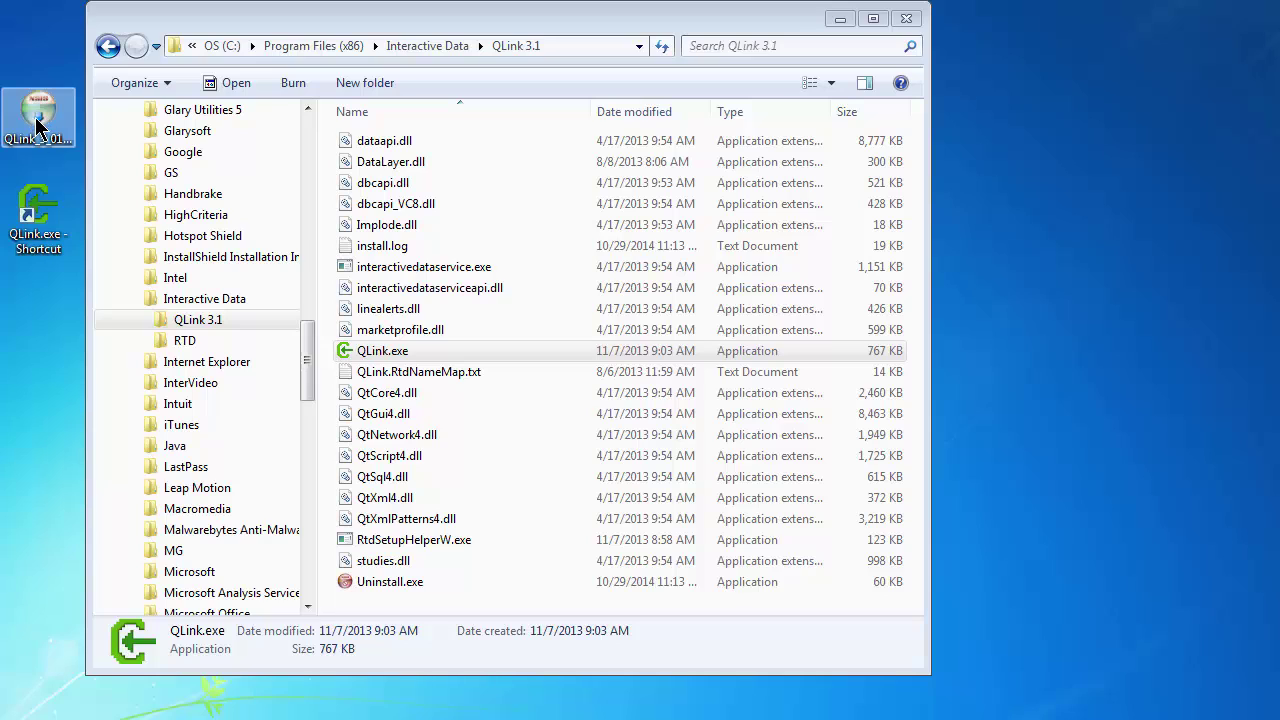
Close the QLink 3.1 folder window, leaving the desktop with the QLink.exe shortcut.
click(42, 120)
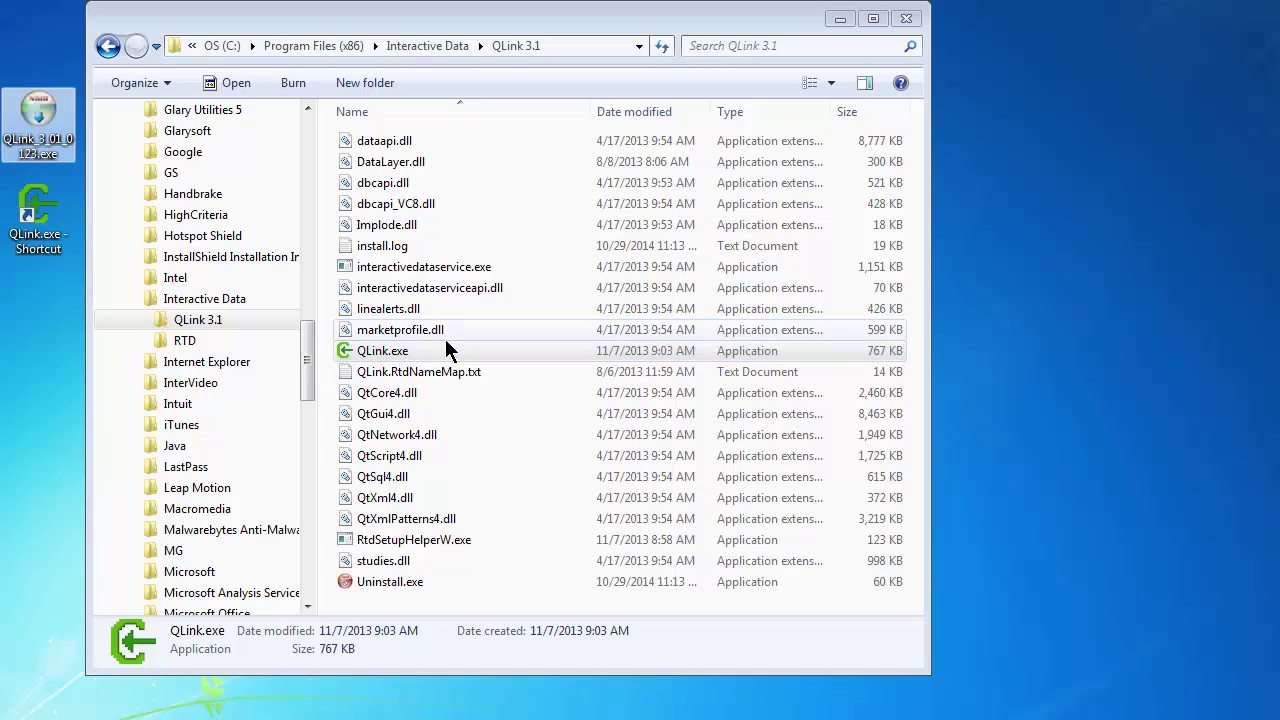
right_click(789, 356)
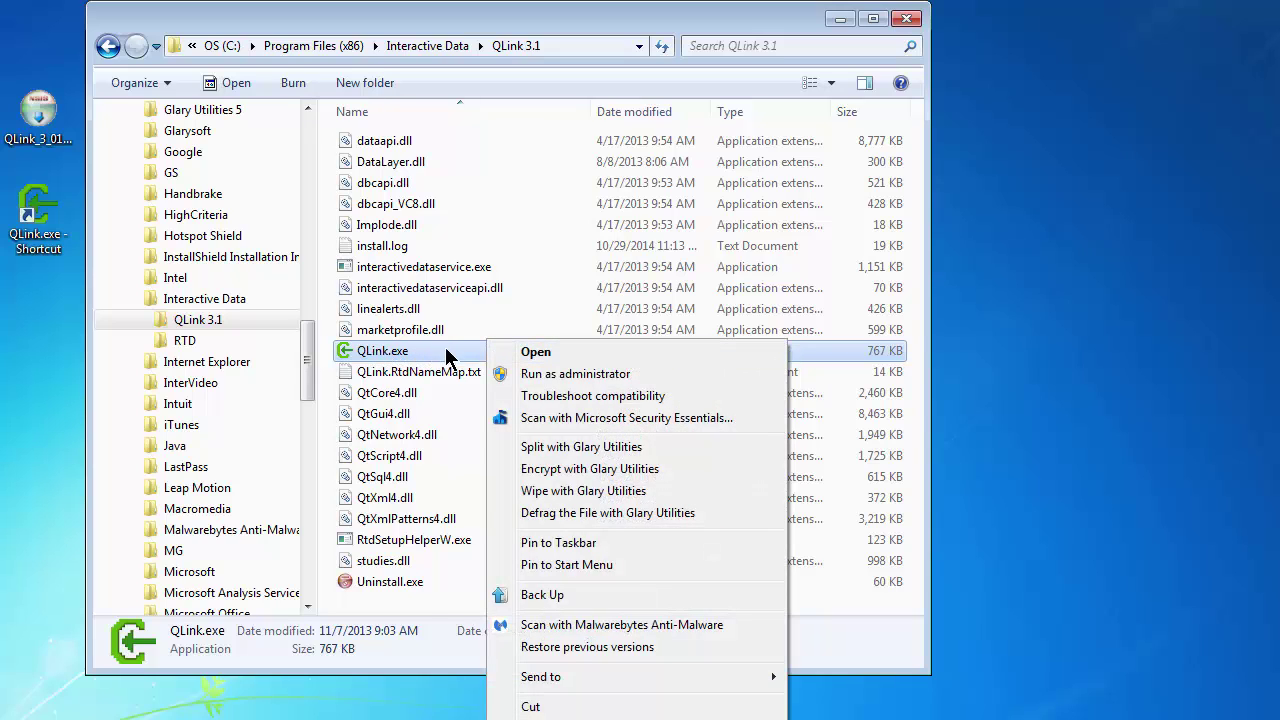
mouse_move(573, 684)
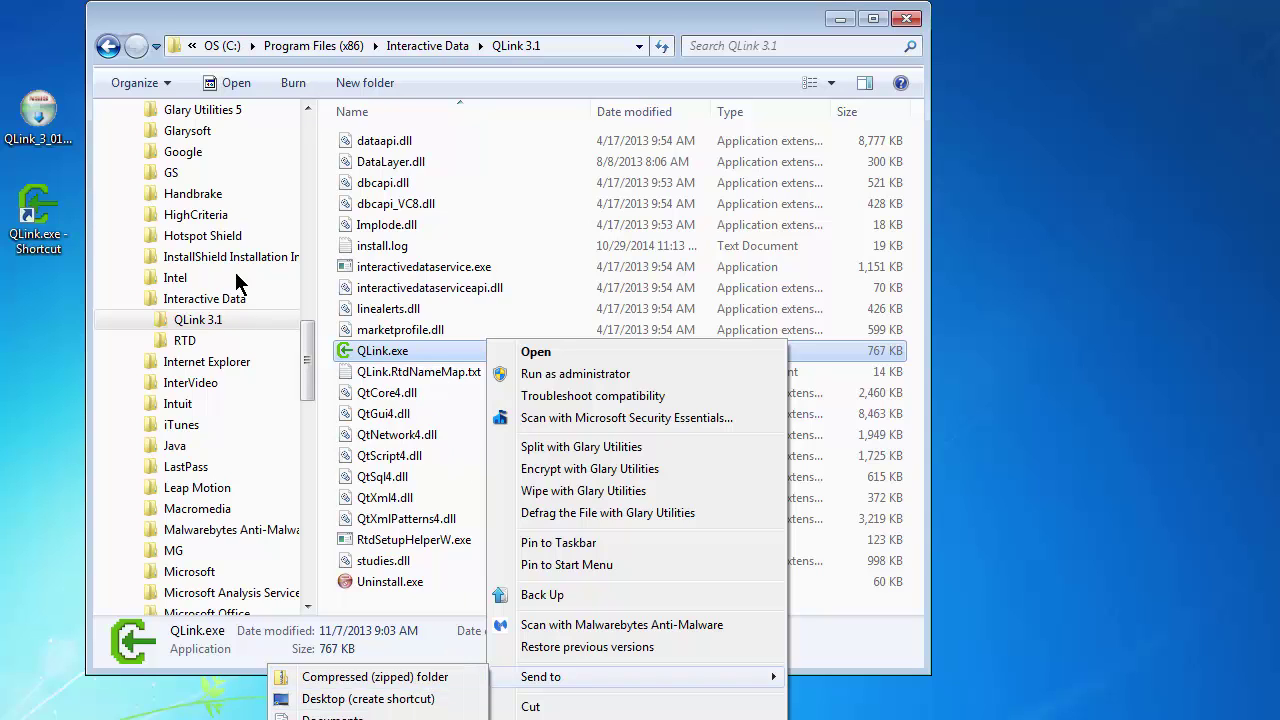
click(705, 25)
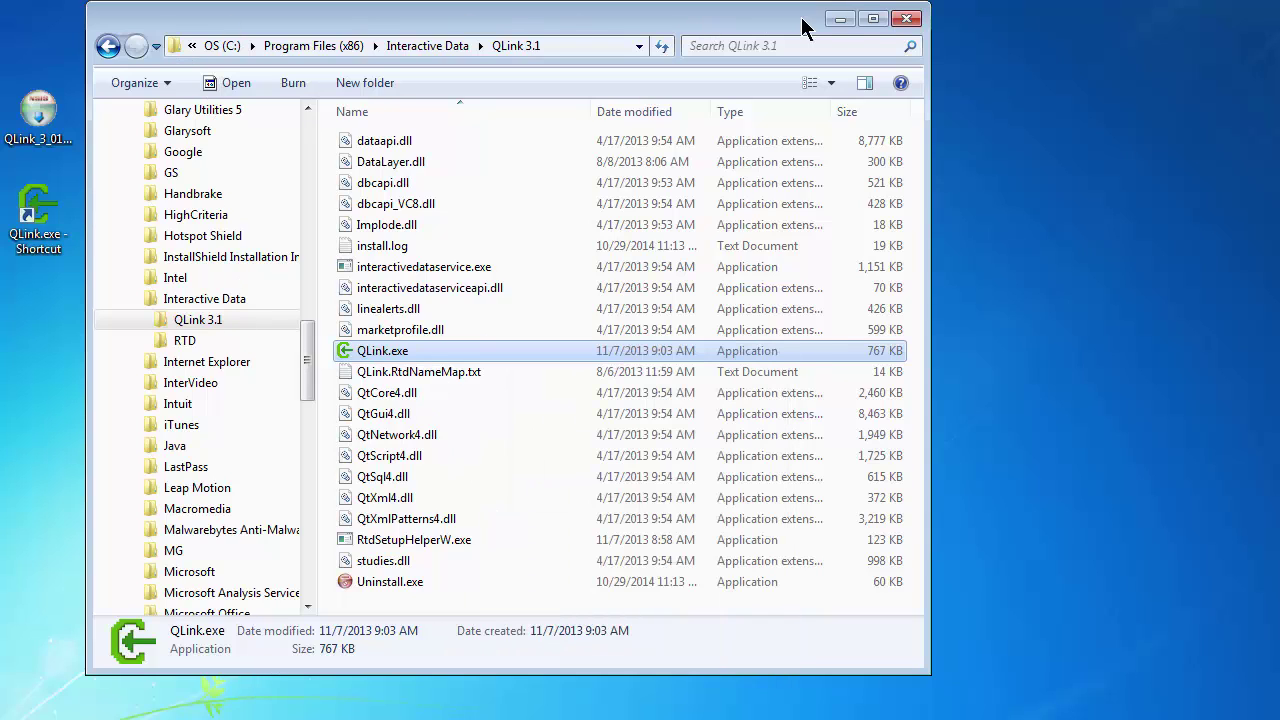
click(908, 20)
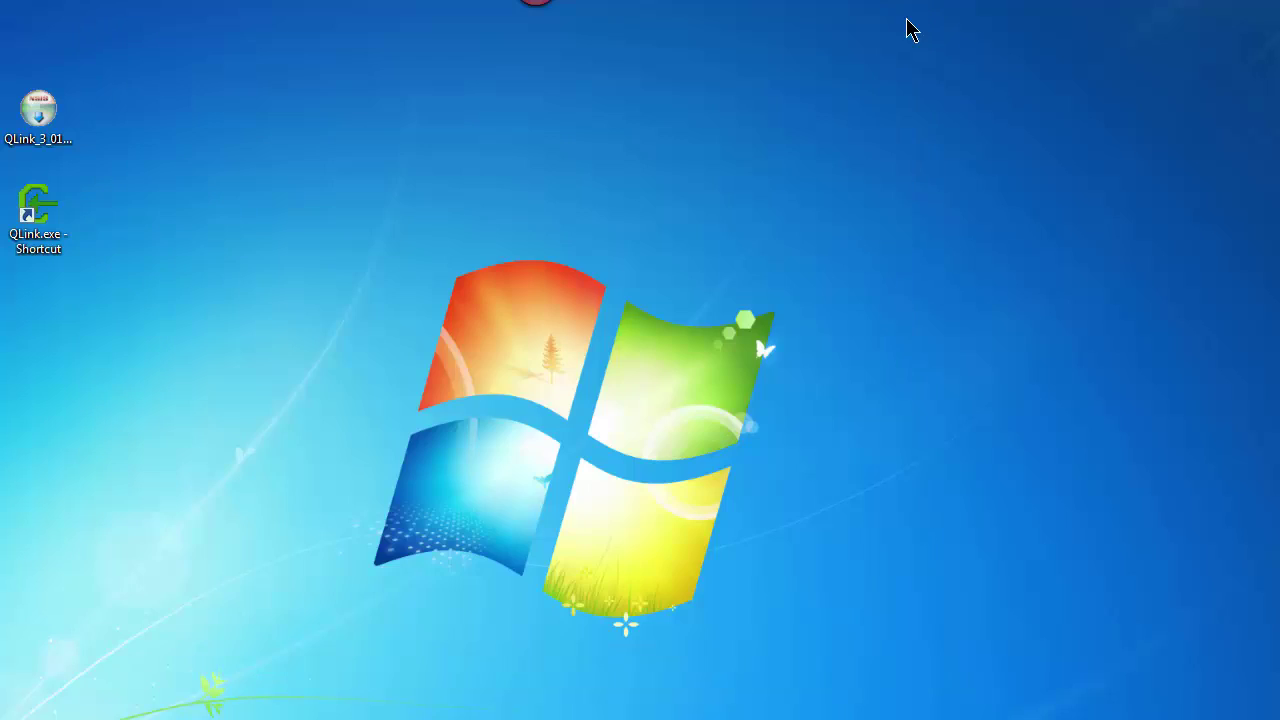
Launch QLink so RTD and Data connect, then return to the Excel ticker workbook.
double_click(32, 228)
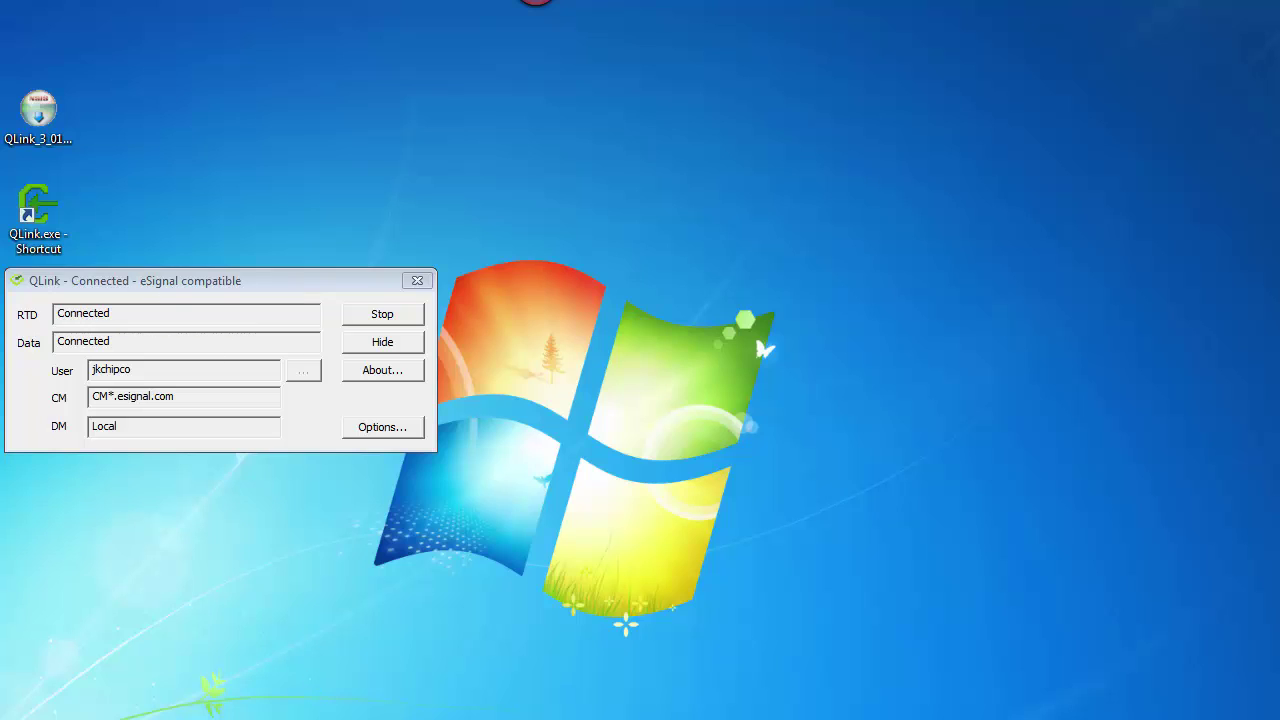
key(alt+Tab)
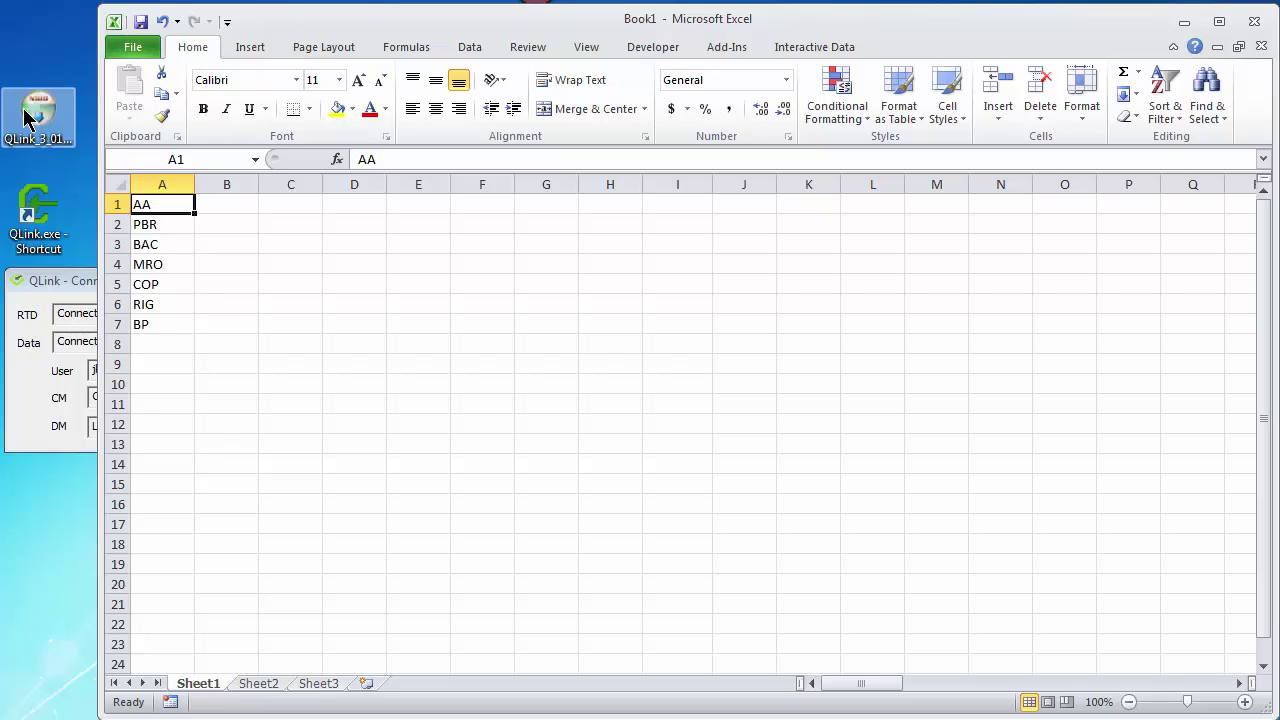
Bring up the Interactive Data ribbon commands via the Add-Ins tab.
click(722, 52)
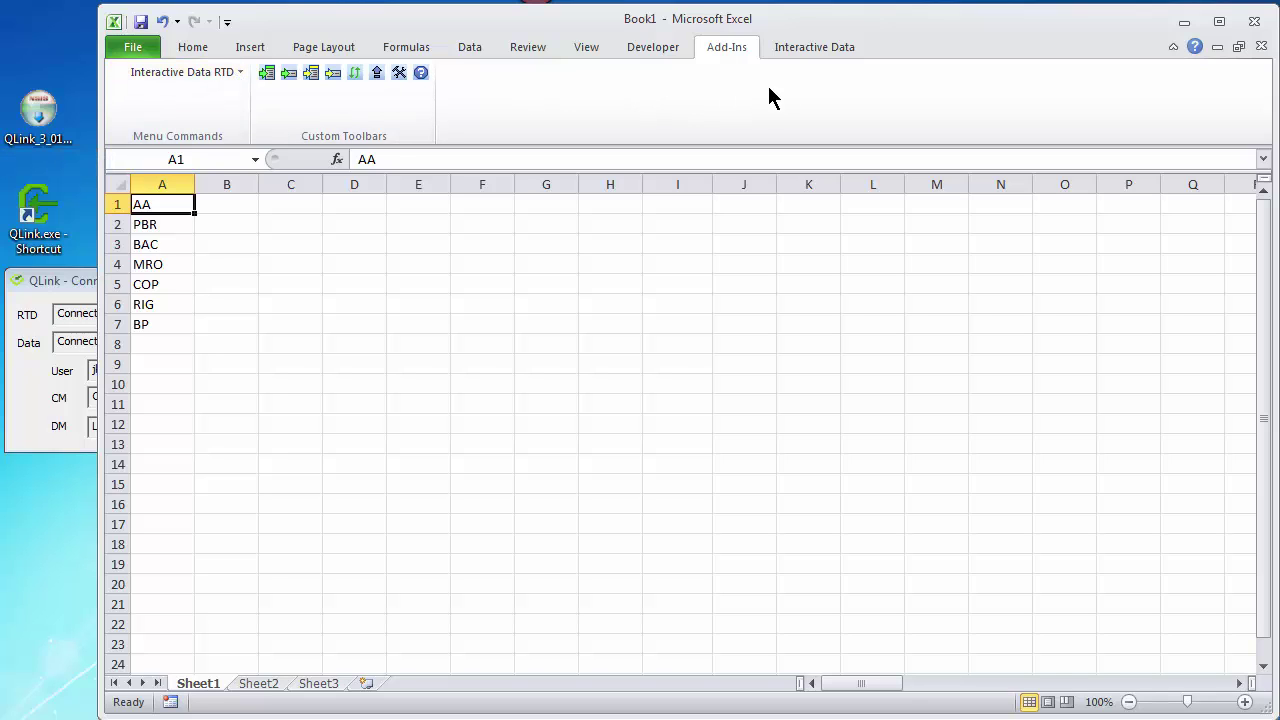
click(811, 50)
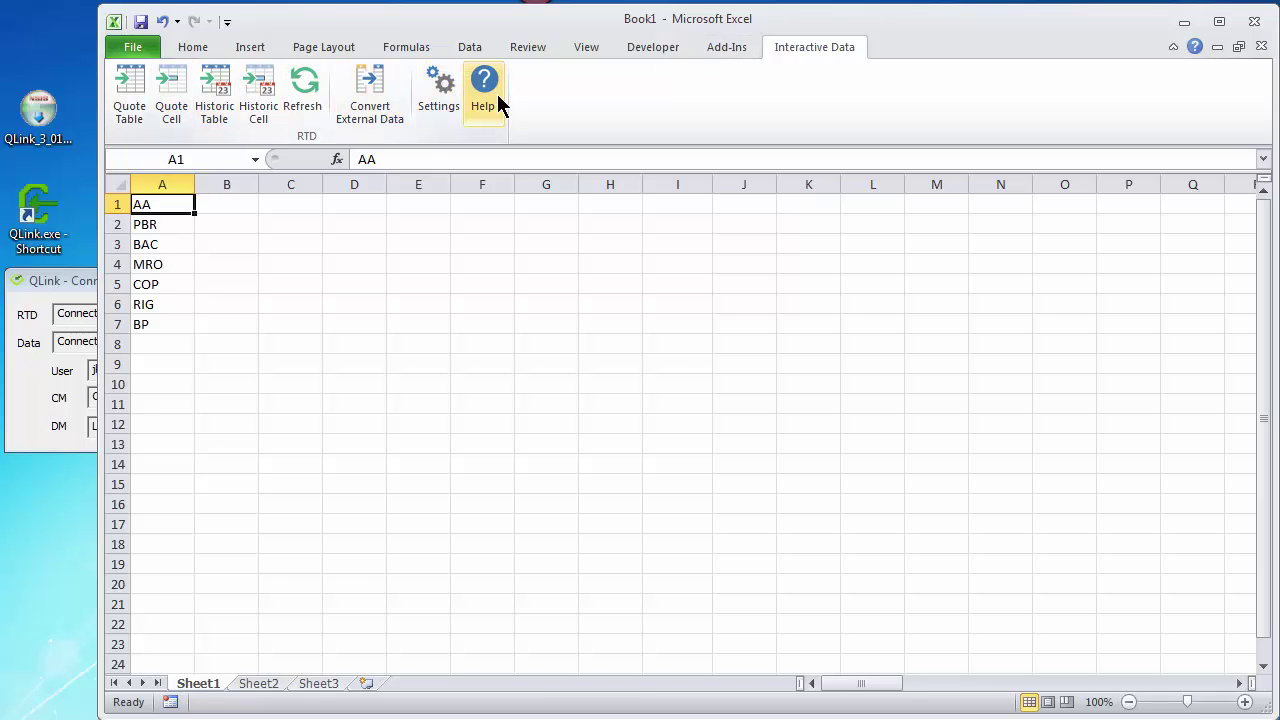
click(139, 126)
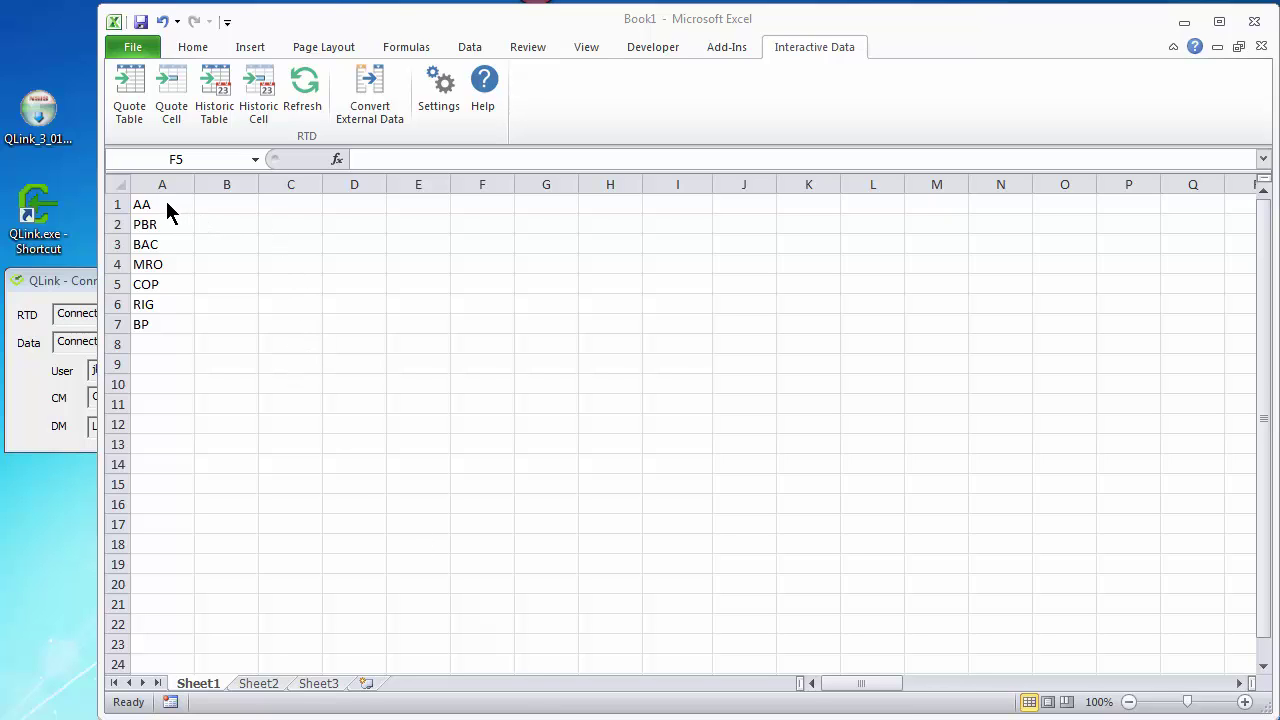
Insert a Quote Cell in B1 for symbol AA with field Last, showing 16.33.
click(218, 204)
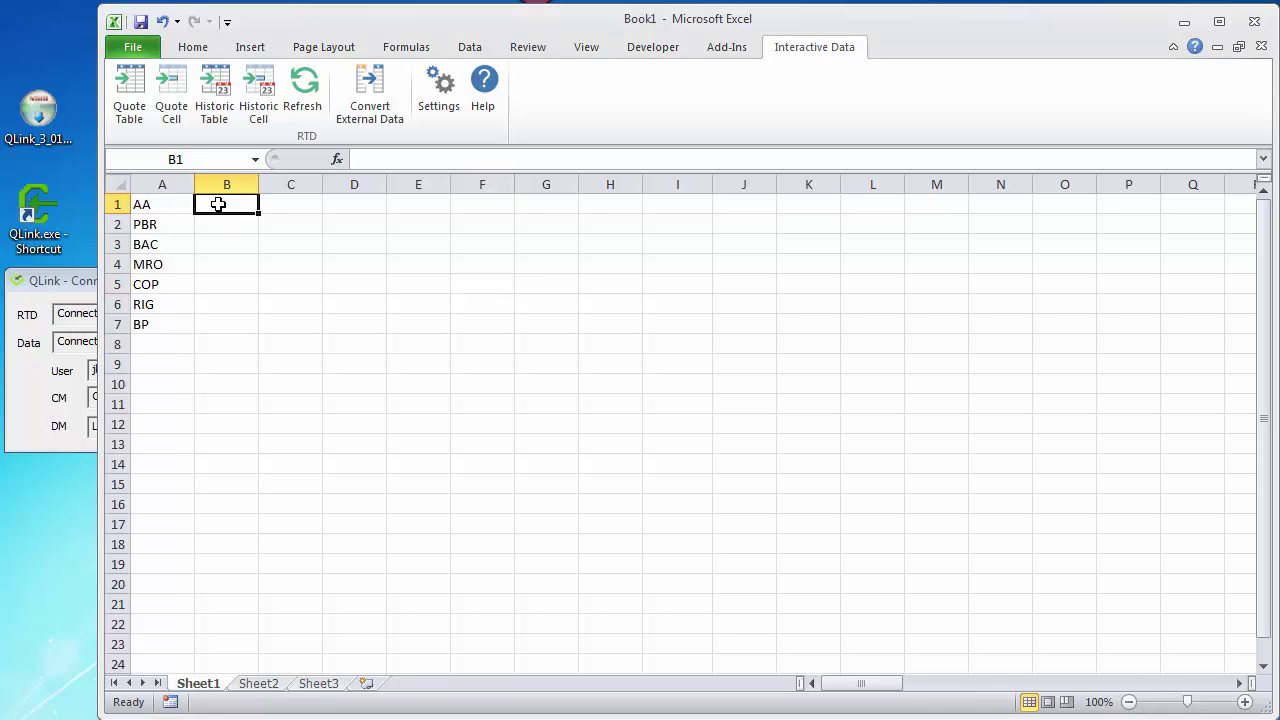
click(170, 112)
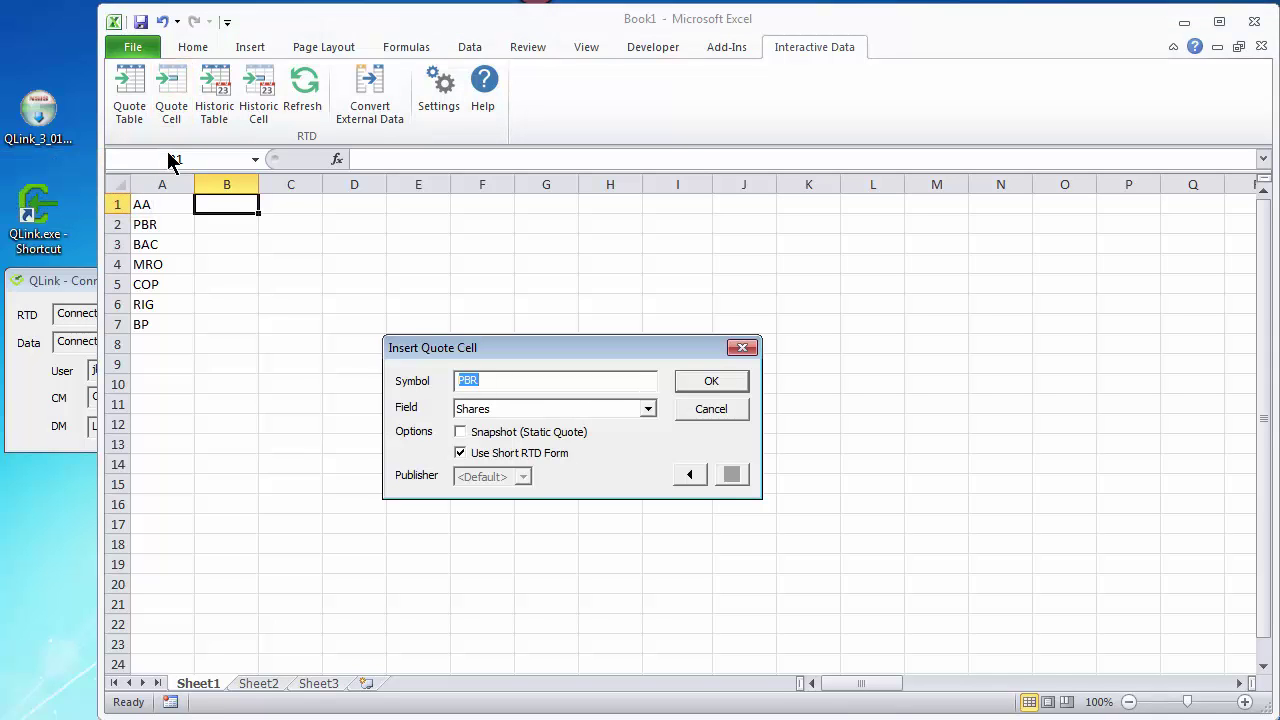
drag(441, 347, 355, 244)
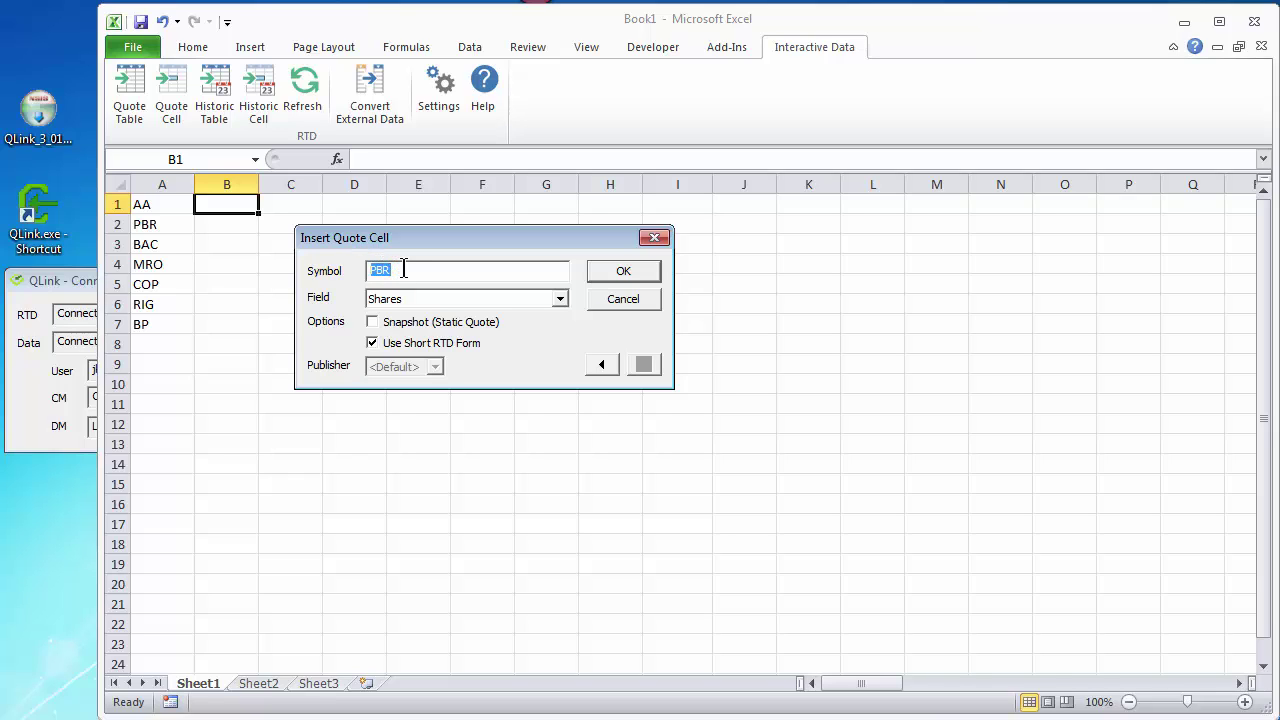
text(AA)
click(559, 301)
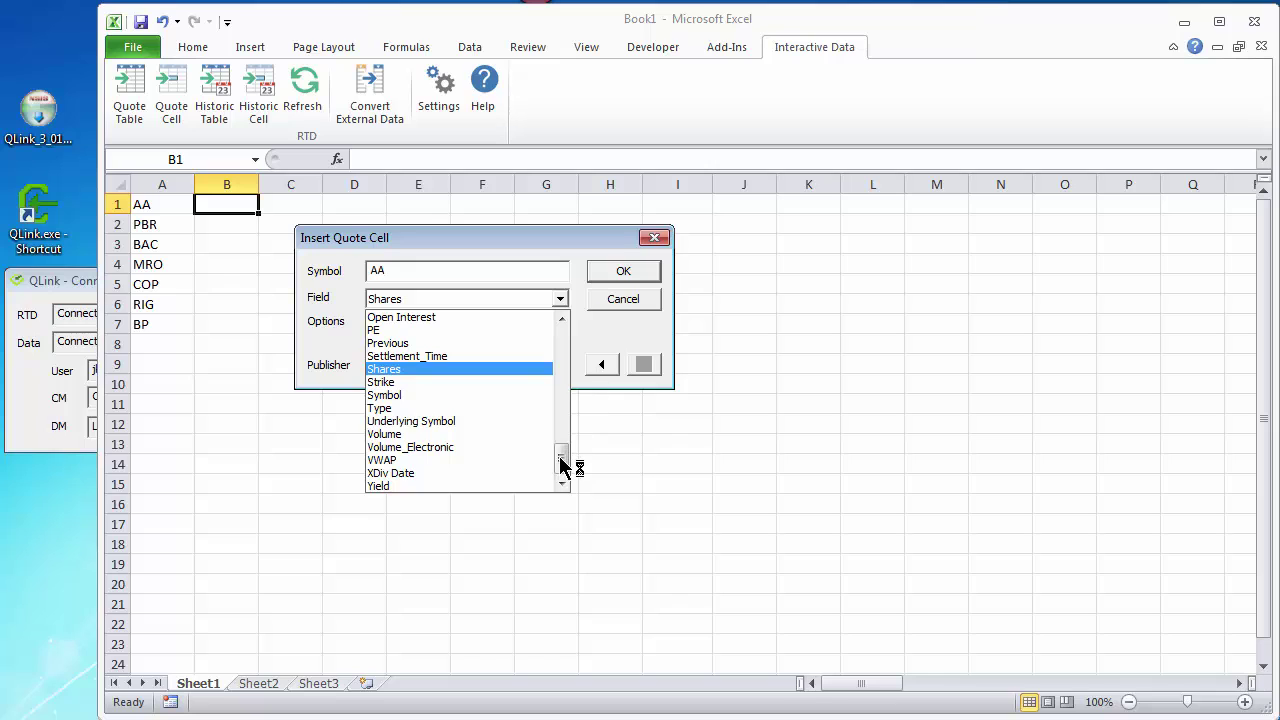
drag(561, 463, 562, 424)
click(380, 332)
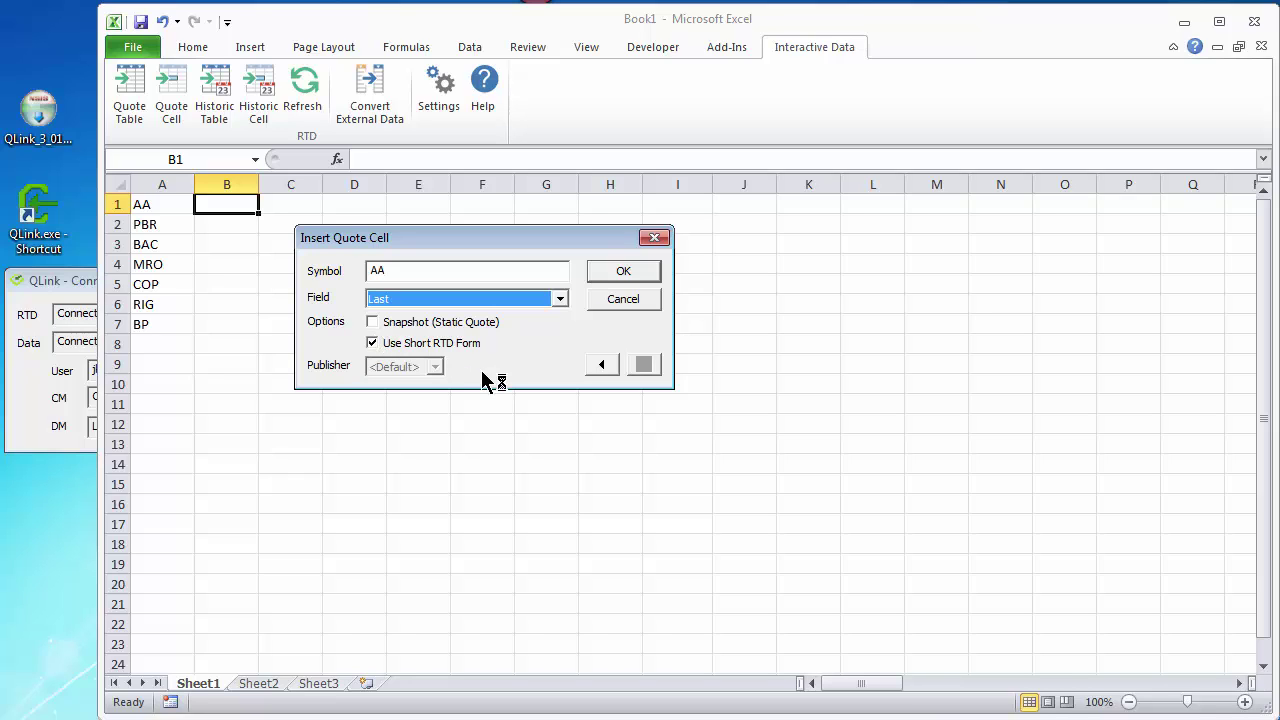
click(606, 277)
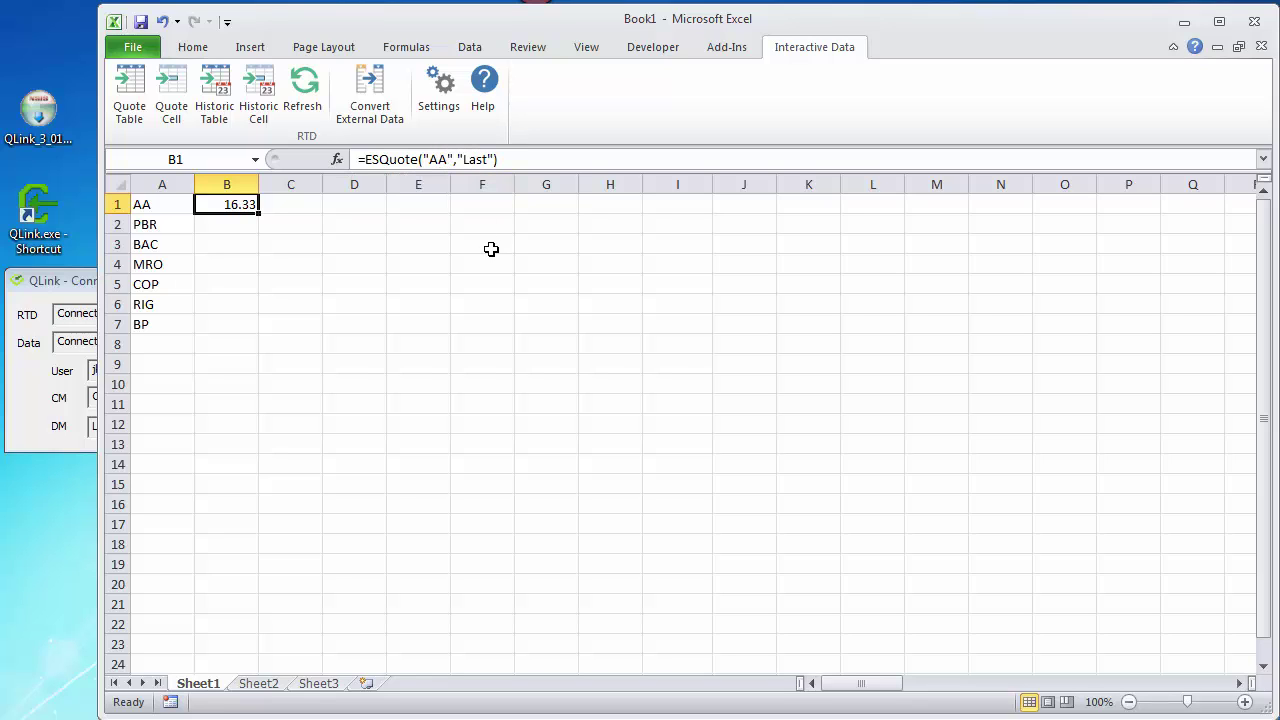
click(170, 95)
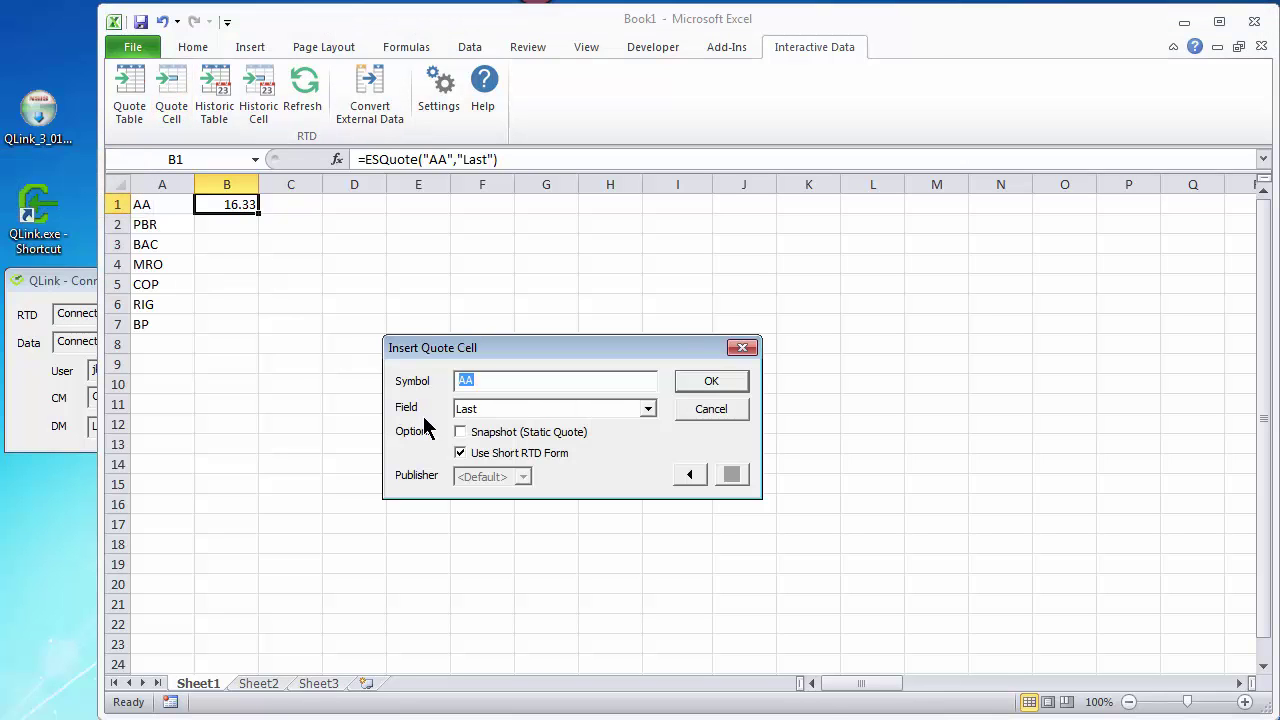
click(460, 454)
click(460, 455)
click(708, 381)
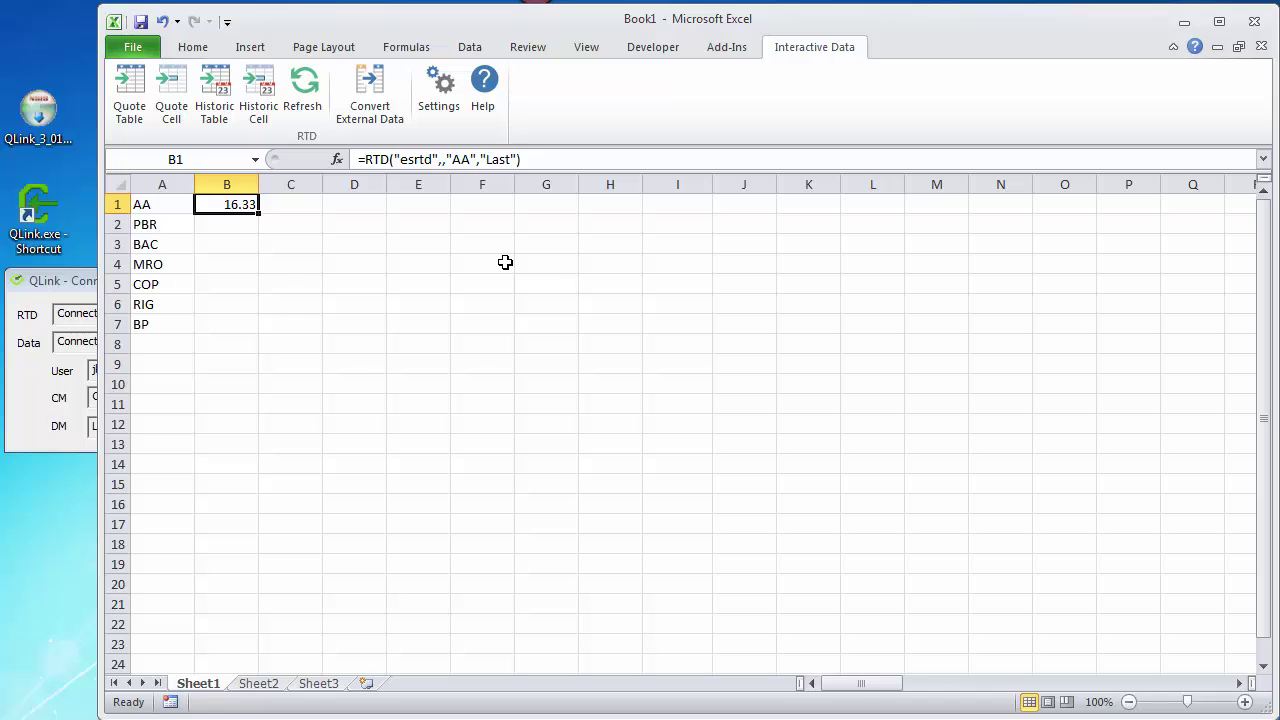
click(167, 103)
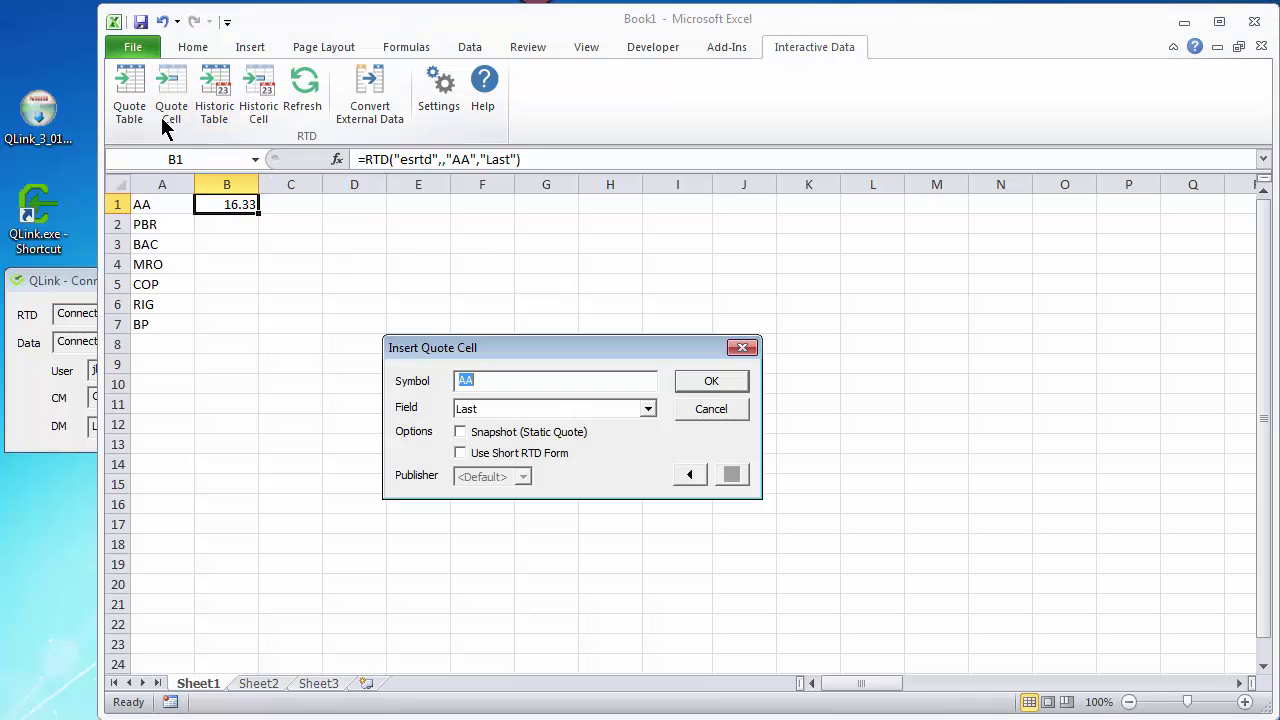
click(461, 454)
click(713, 381)
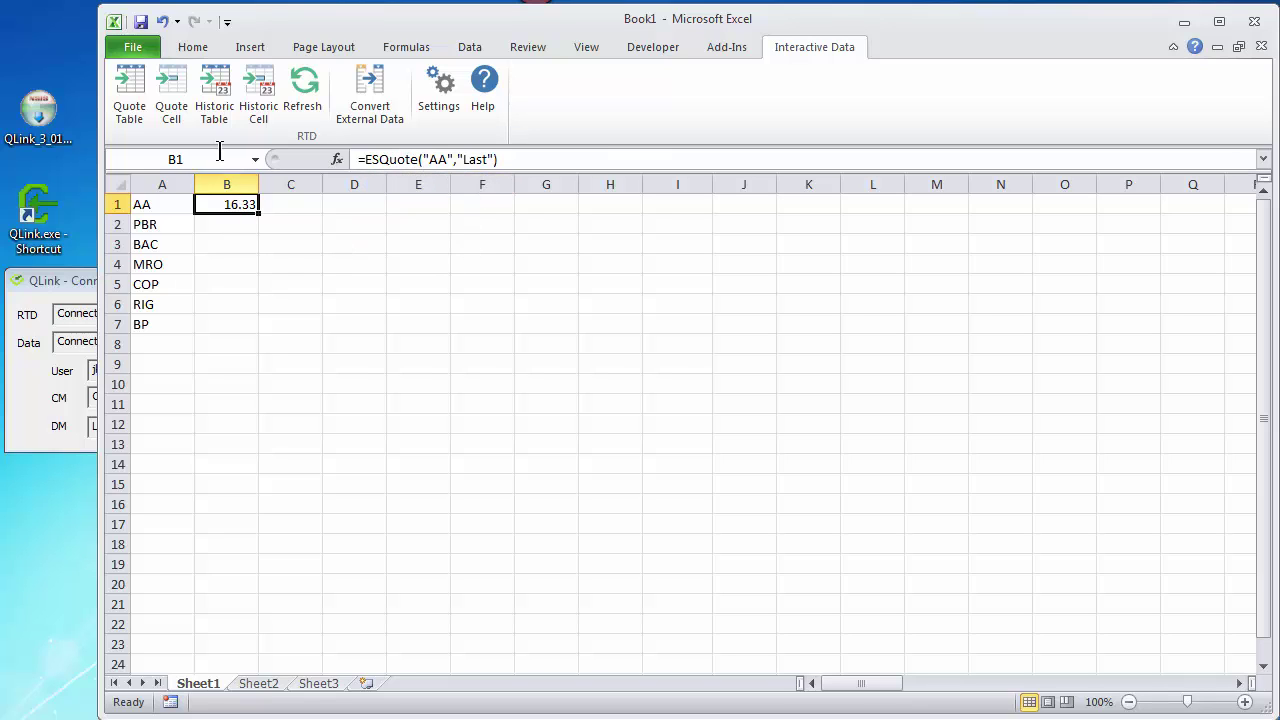
Add =ESQuote("AA","Volume") to C1, showing AA's volume of 14560.
click(295, 204)
click(168, 84)
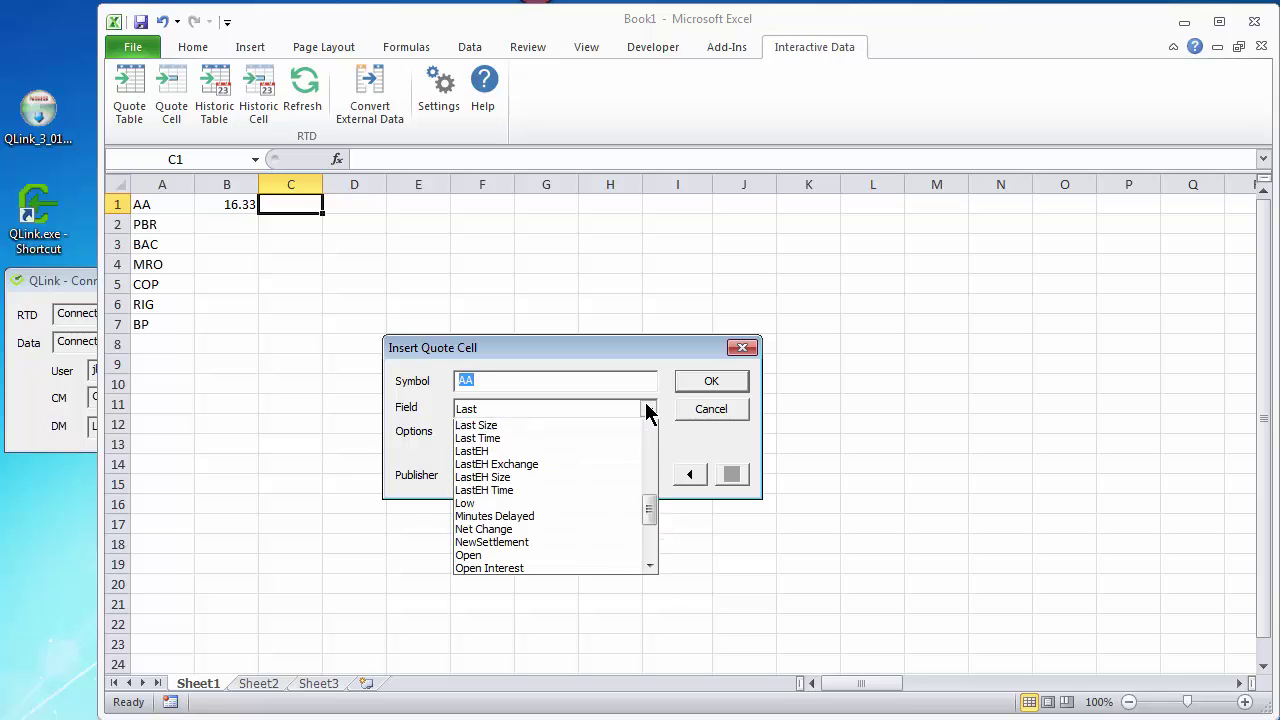
click(648, 408)
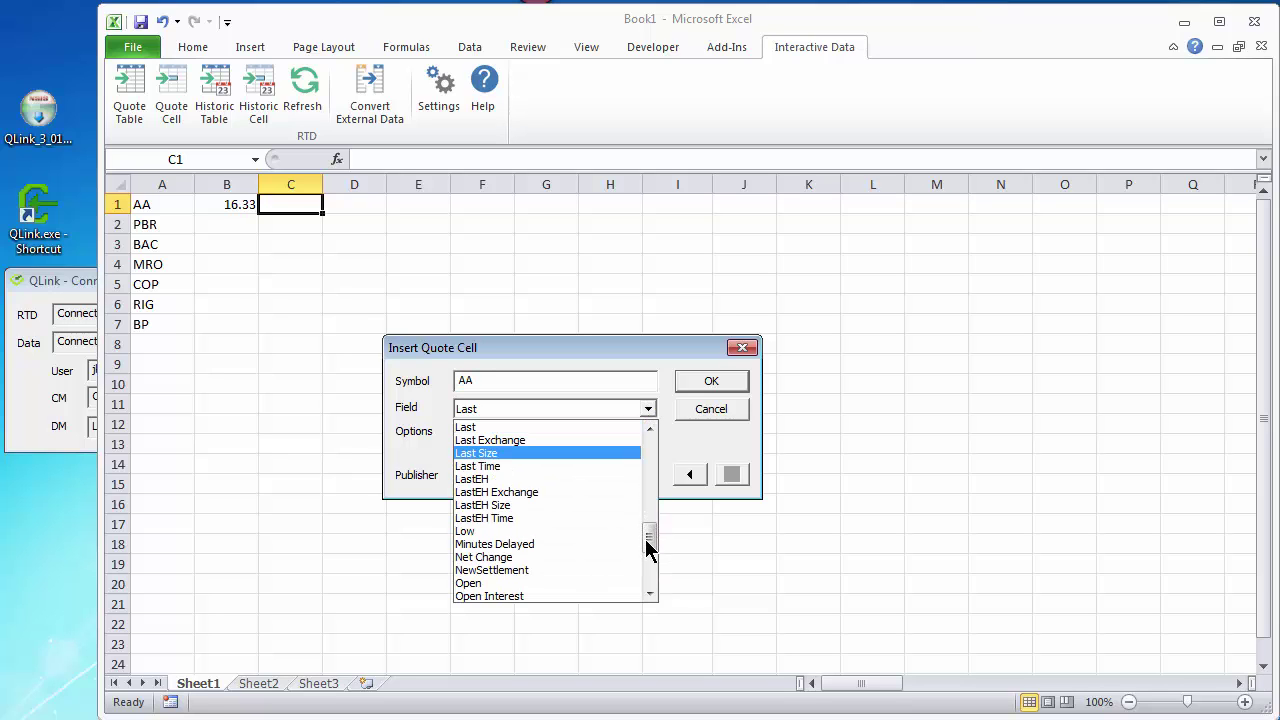
drag(646, 543, 646, 580)
click(505, 544)
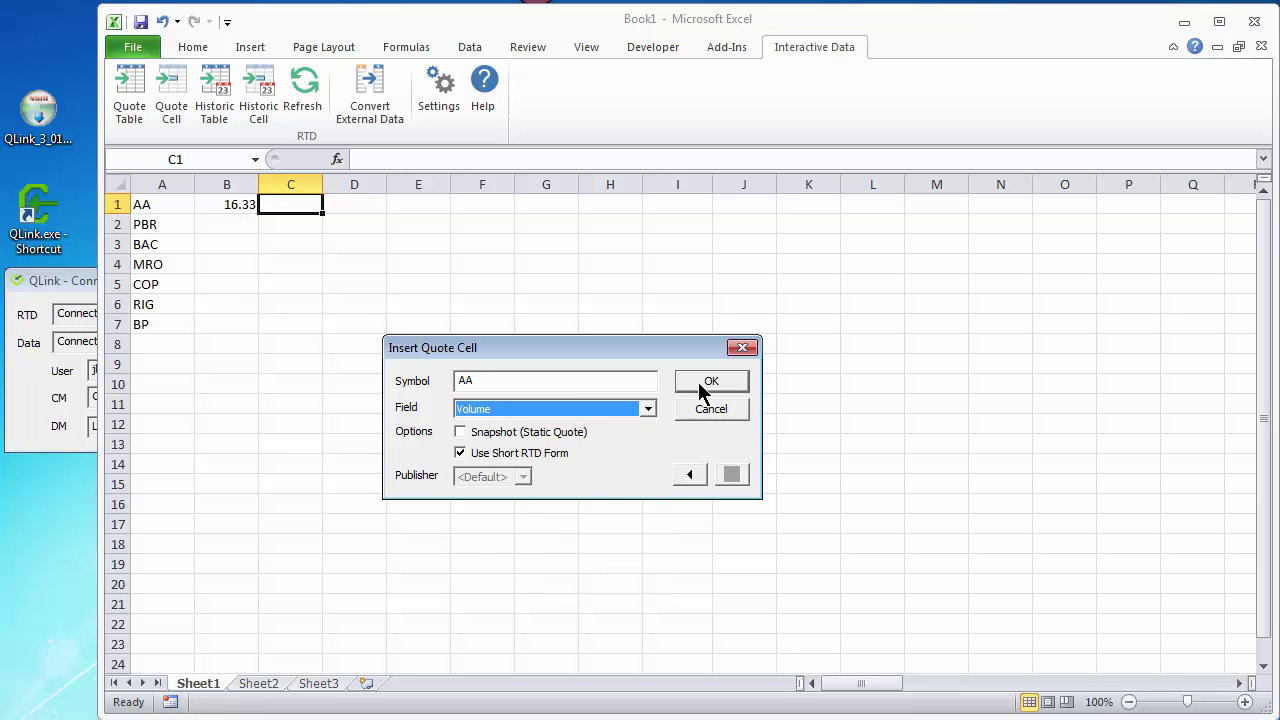
click(708, 383)
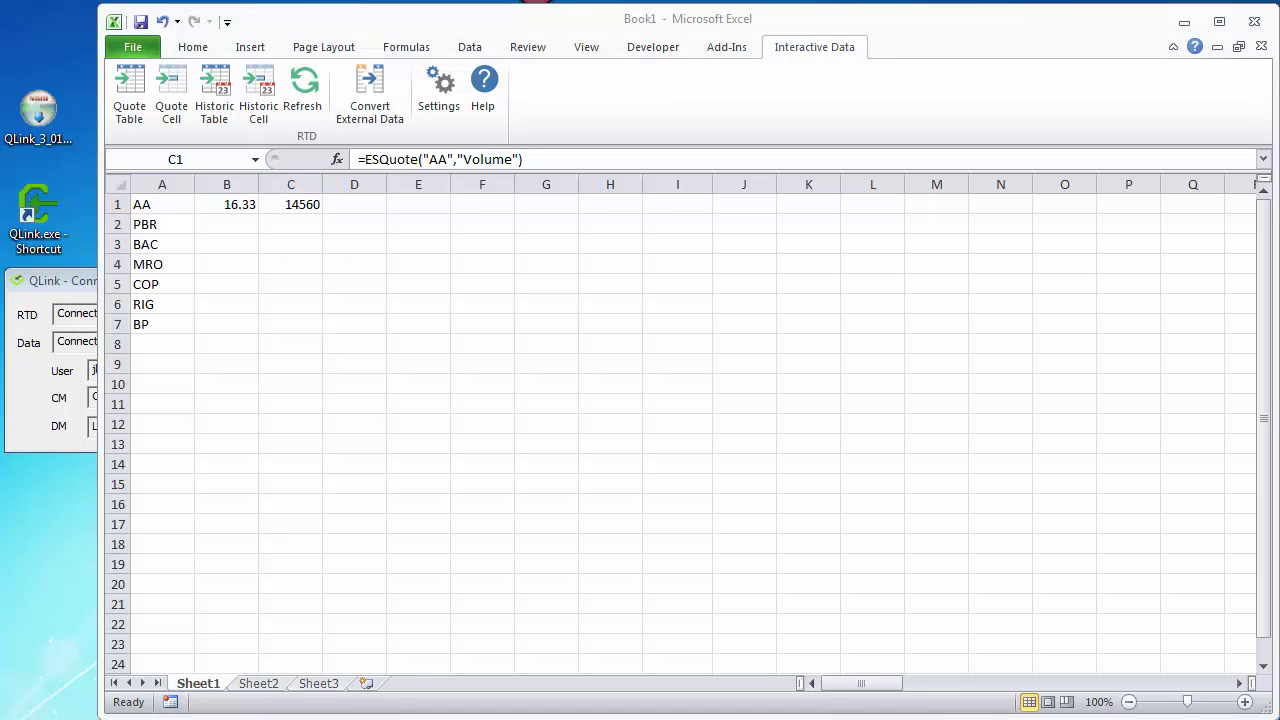
Change B1's formula to =ESQuote(A1,"Last") so it reads the ticker from A1.
click(226, 204)
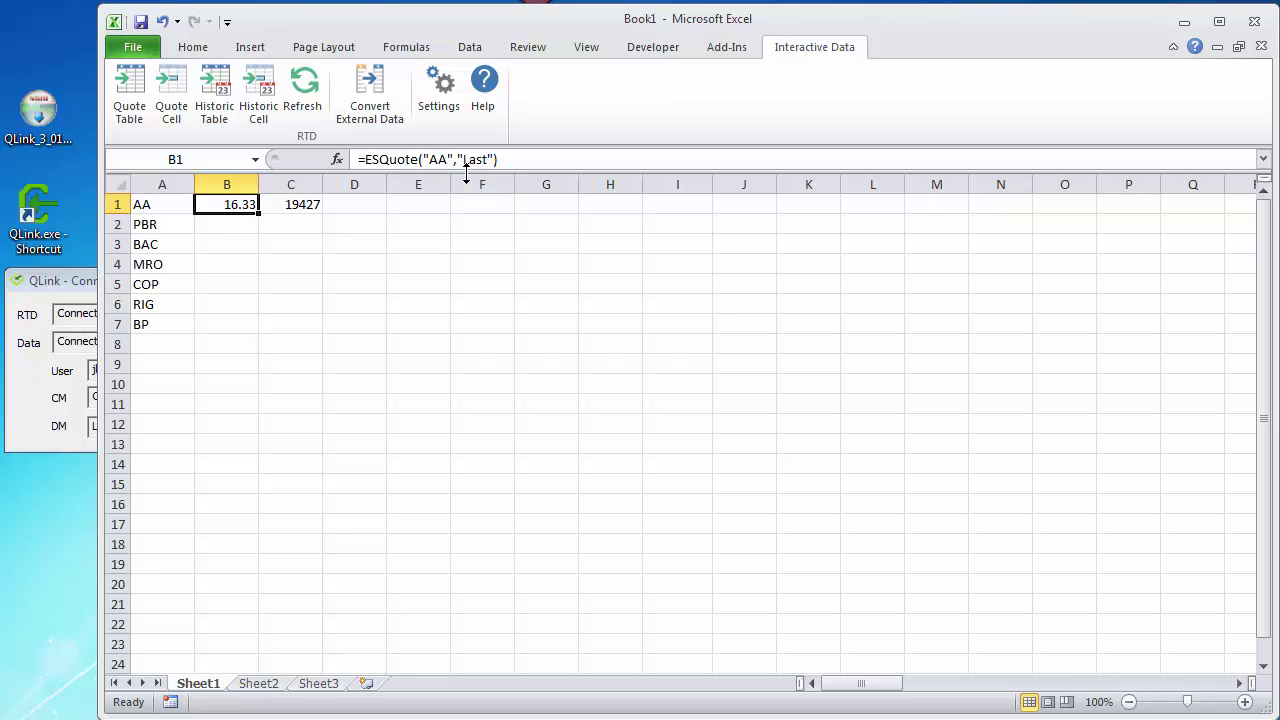
click(424, 160)
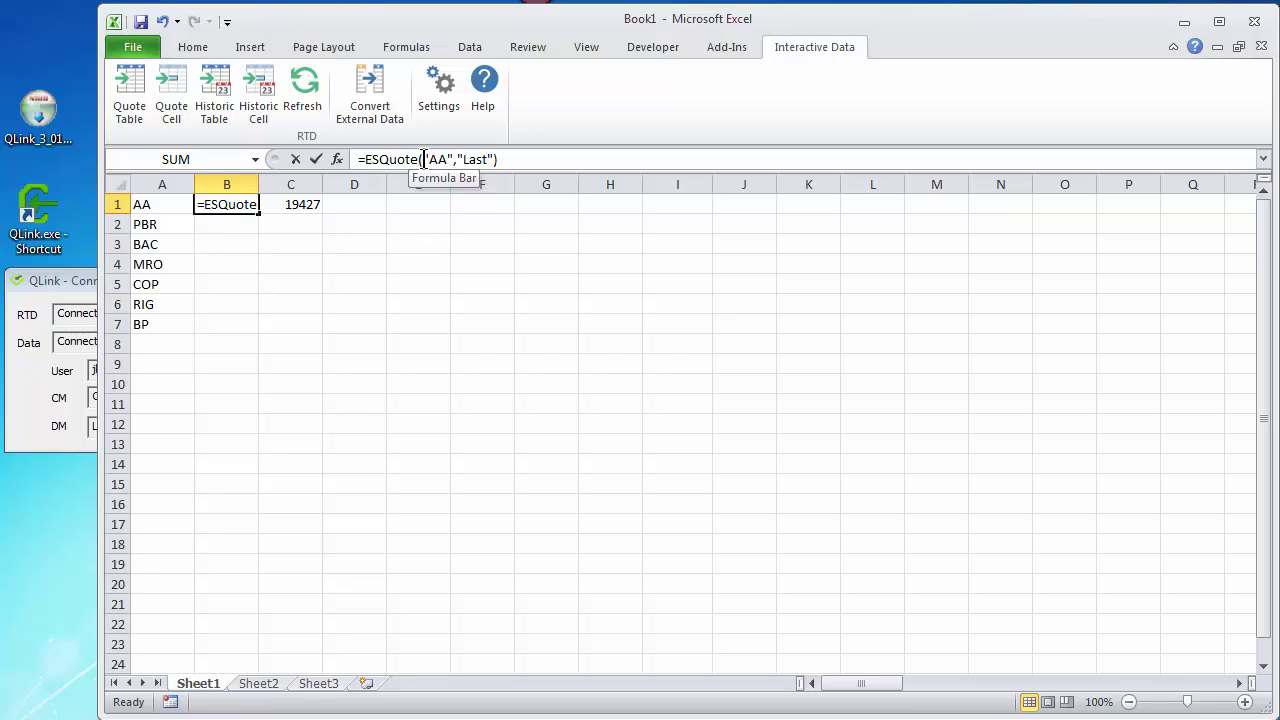
drag(424, 160, 453, 159)
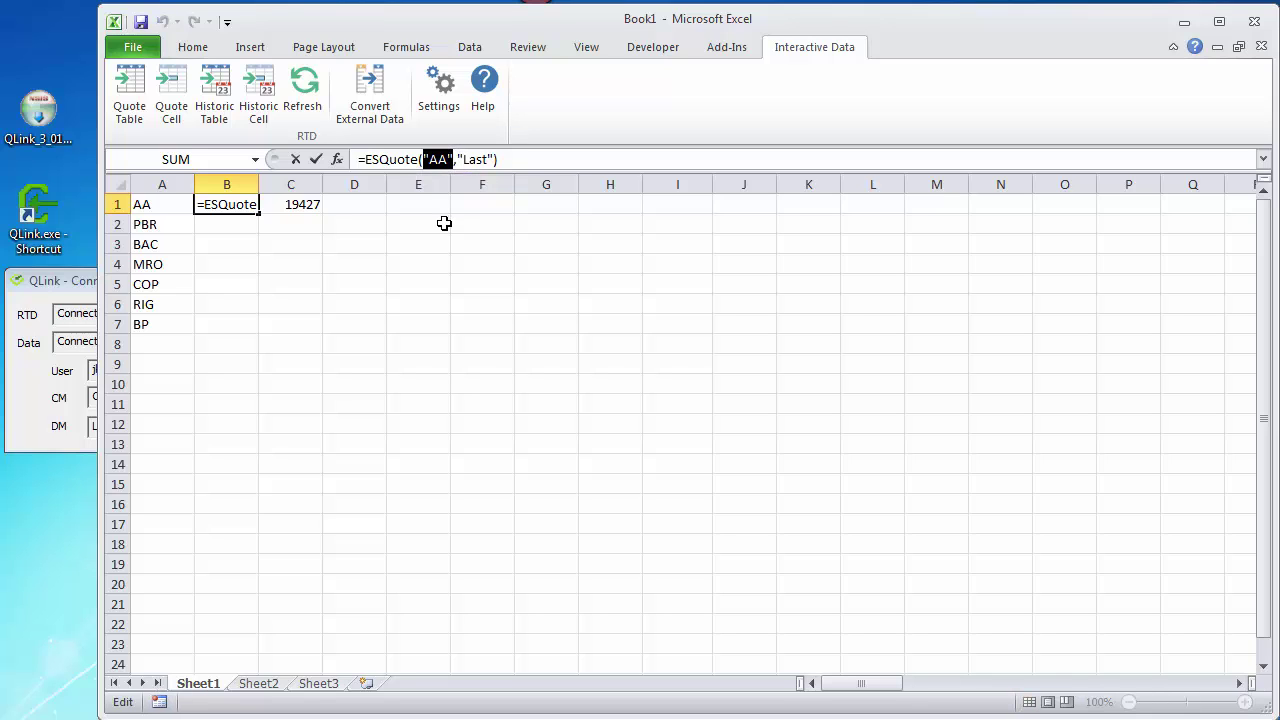
text(a1)
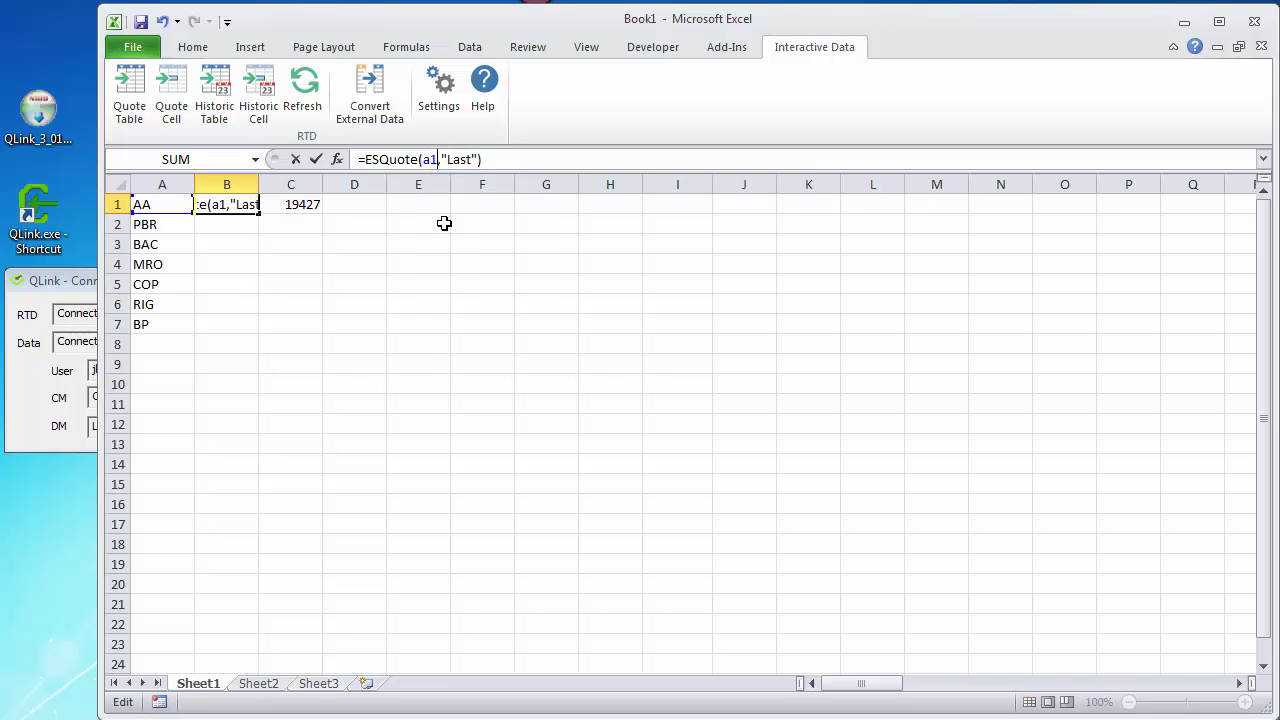
key(BackSpace)
key(BackSpace)
text(A1)
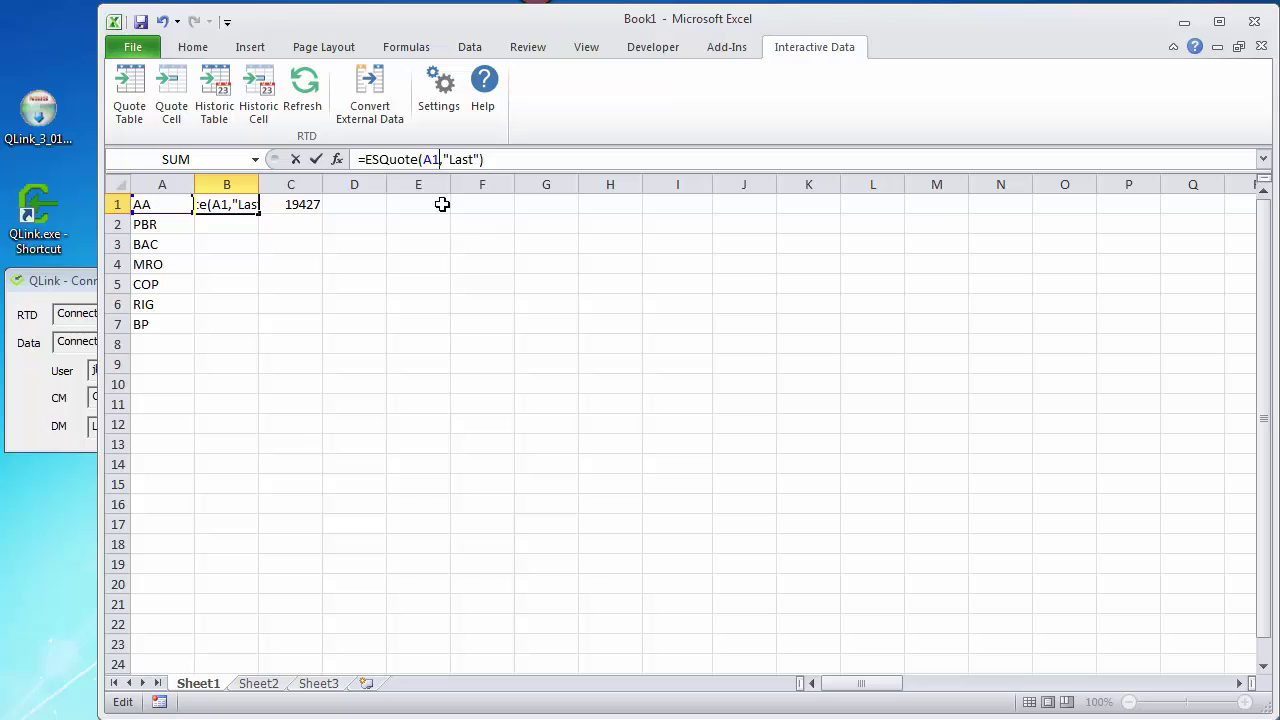
click(317, 159)
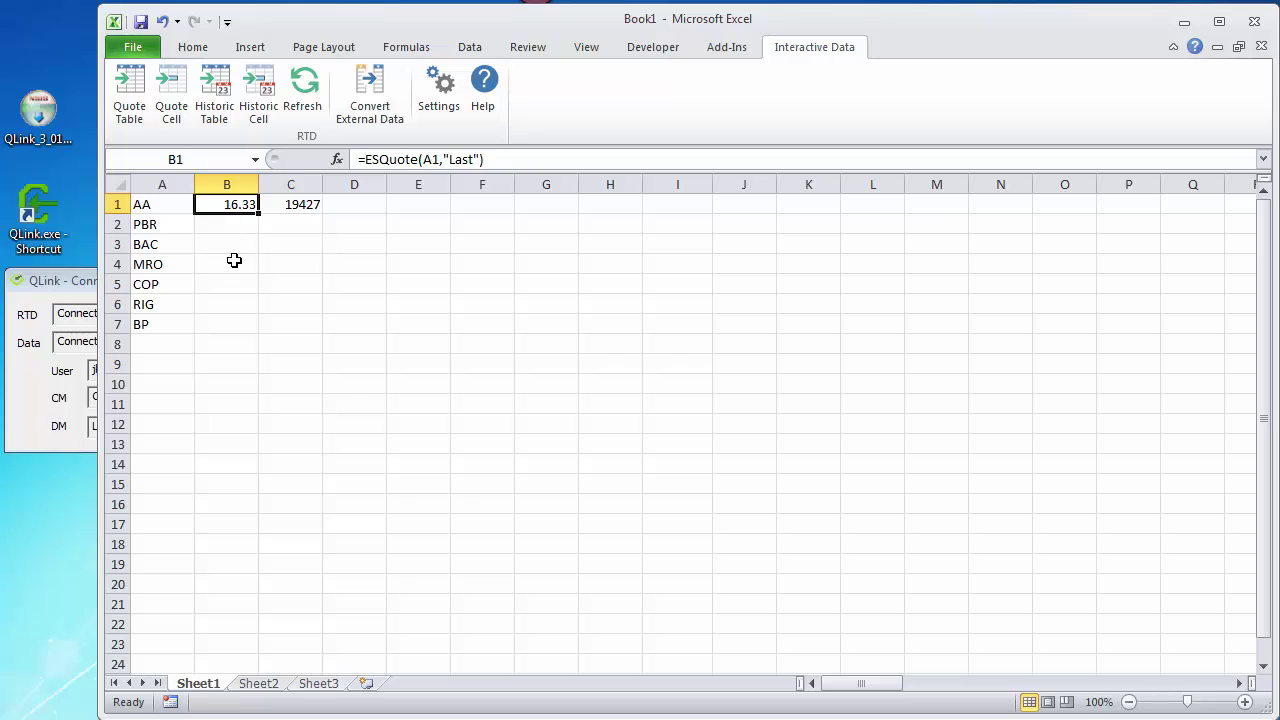
Change C1's formula to =ESQuote(A1,"Volume") so it references A1.
click(305, 206)
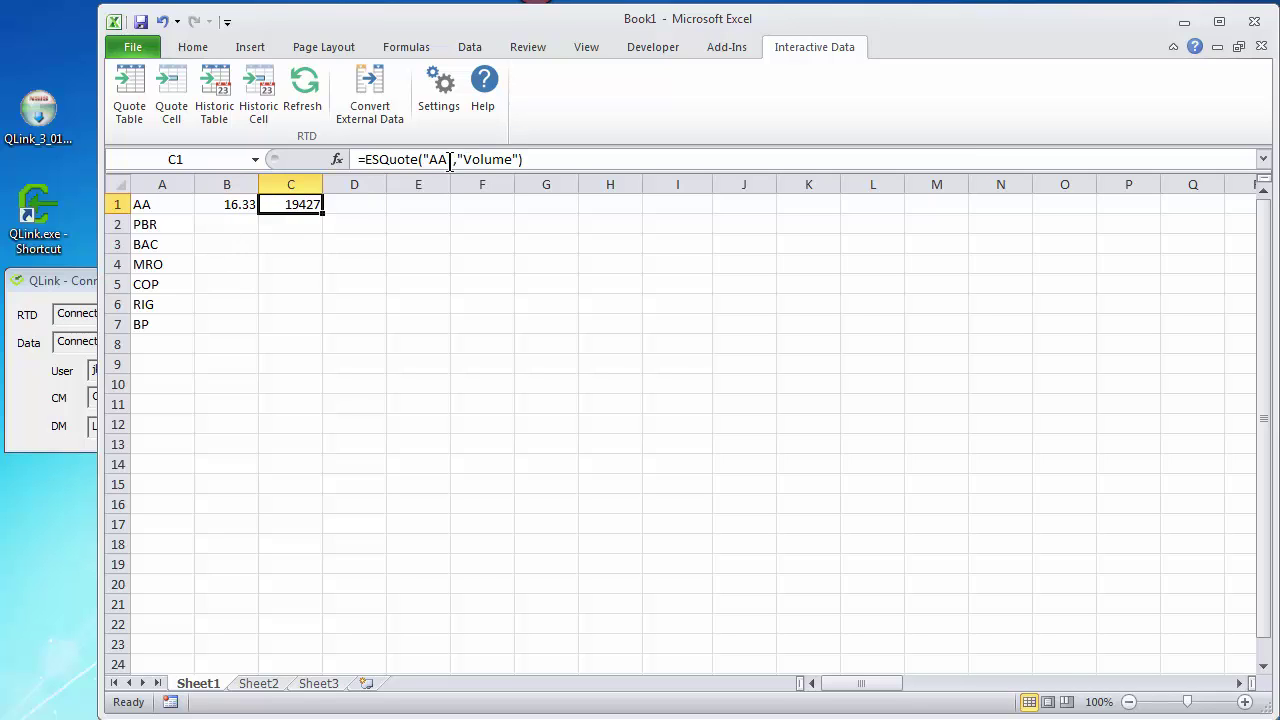
drag(451, 161, 420, 161)
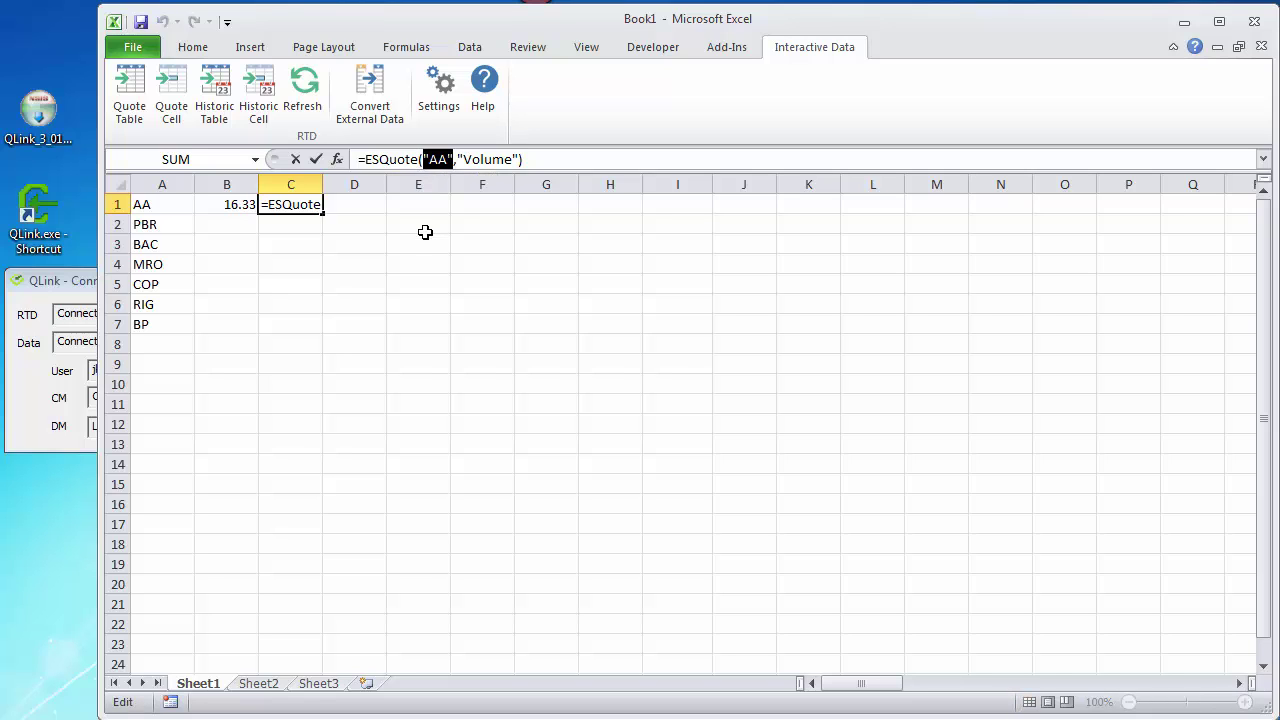
text(a)
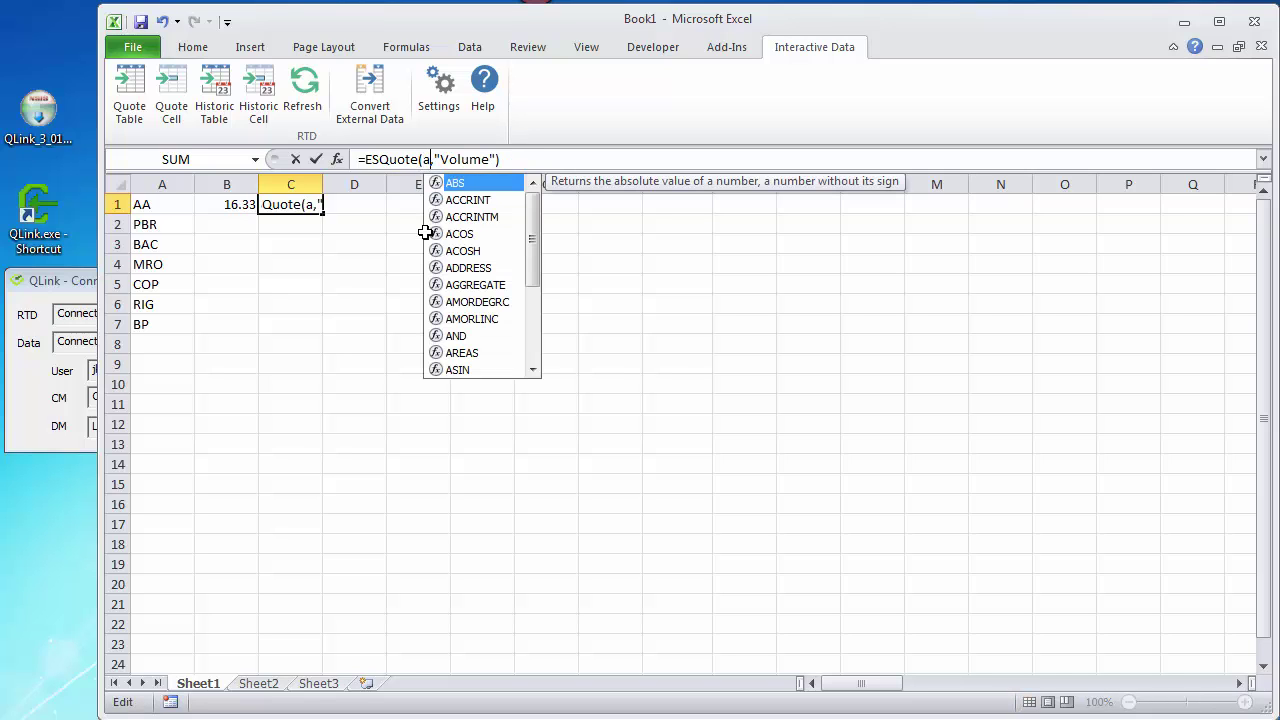
key(BackSpace)
text(A1)
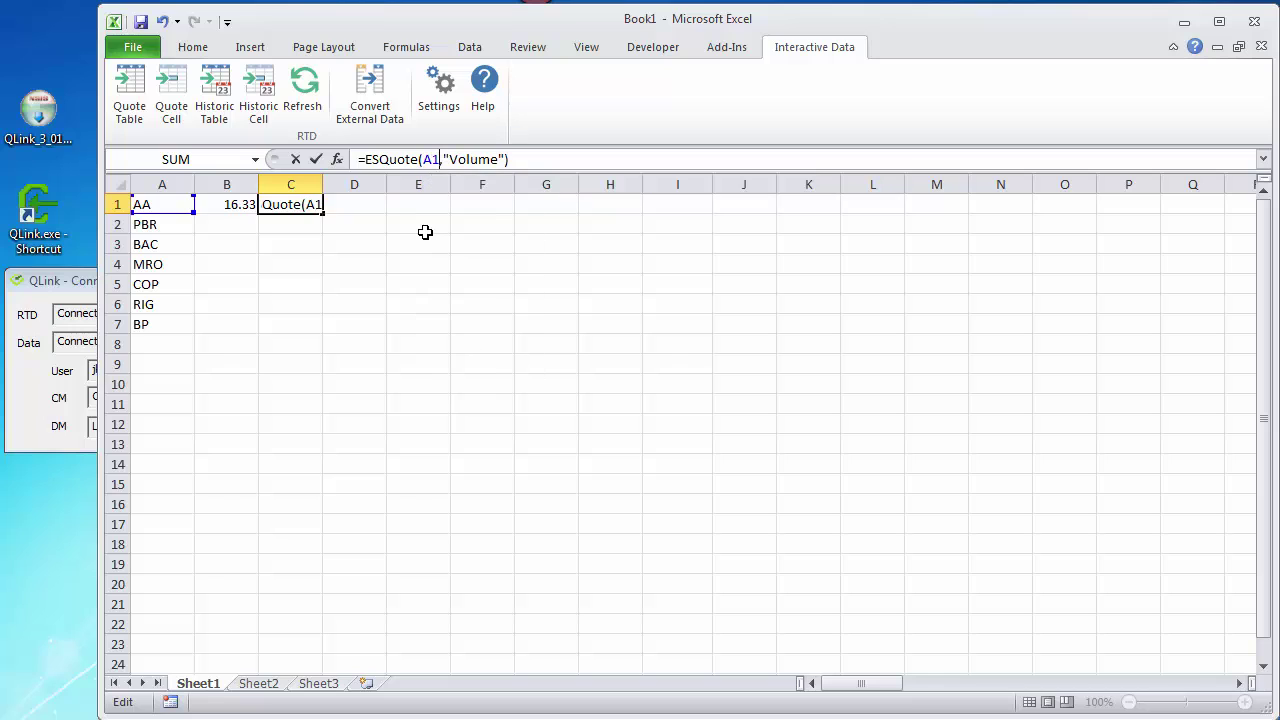
click(315, 160)
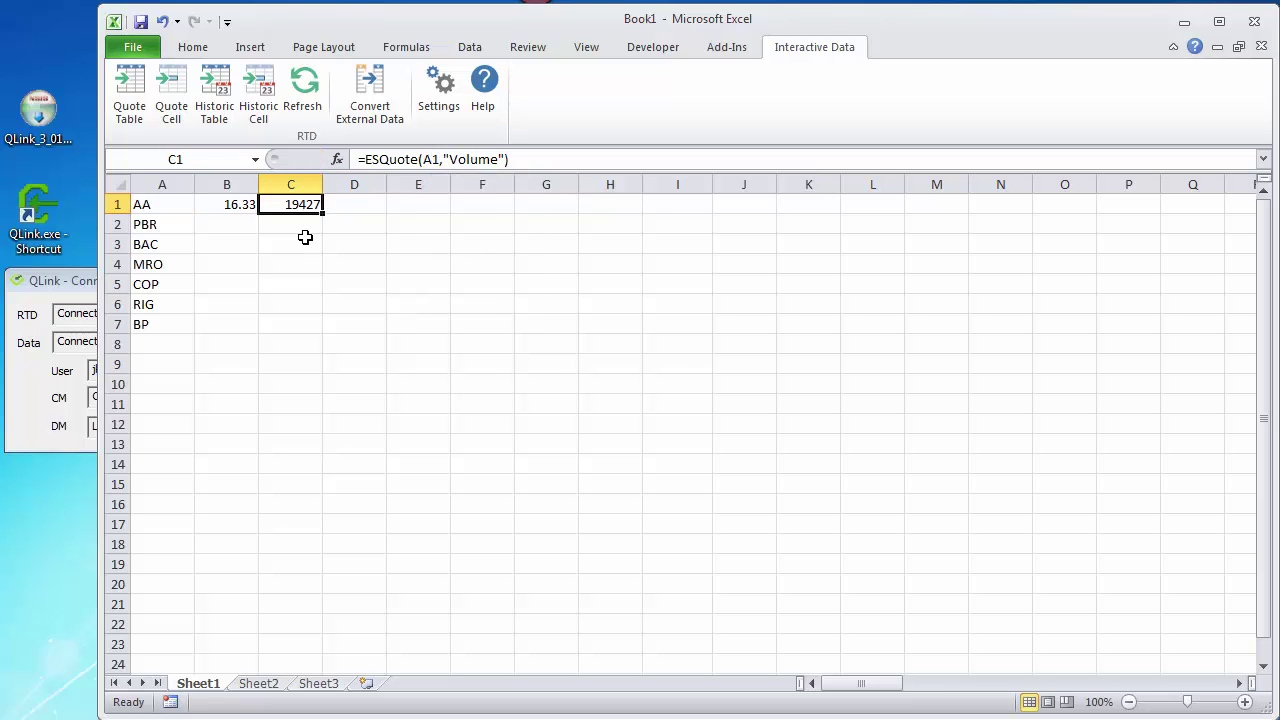
Fill the Last and Volume formulas in B1:C7 down to row 7.
click(226, 204)
drag(269, 204, 290, 324)
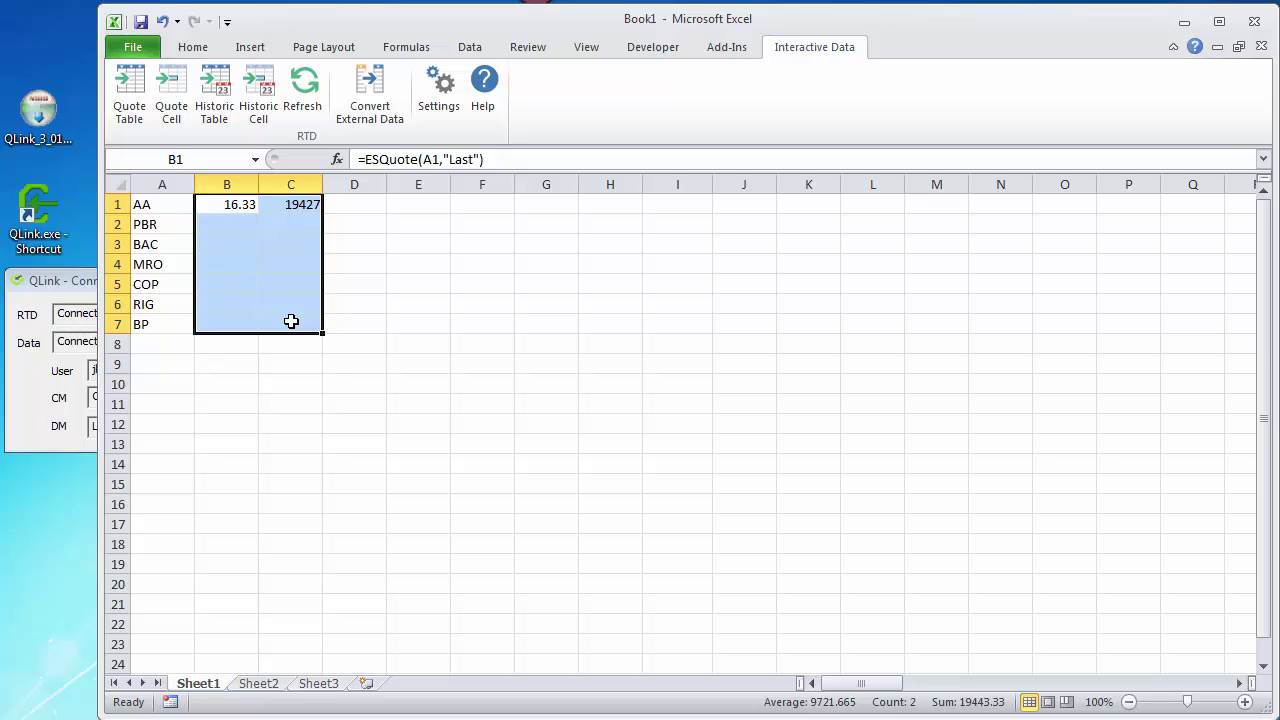
key(ctrl+d)
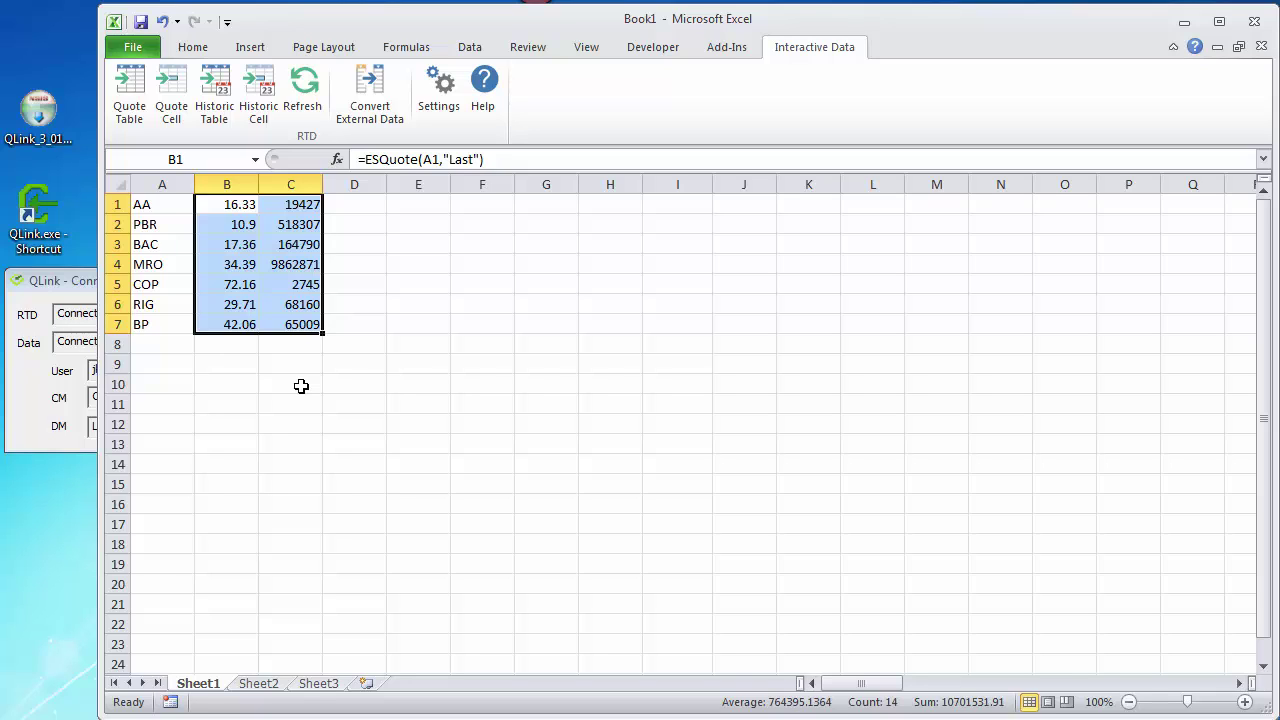
Check the filled quote formulas in B2 through B7.
click(234, 228)
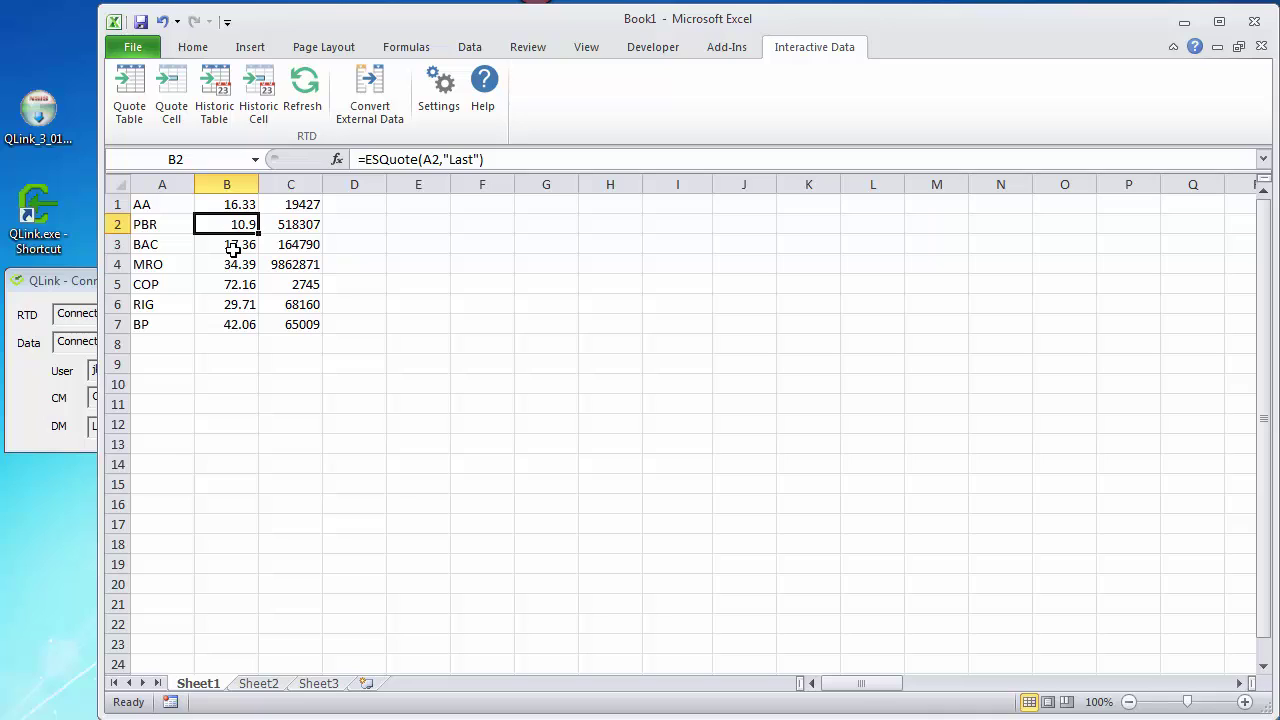
click(233, 248)
click(234, 264)
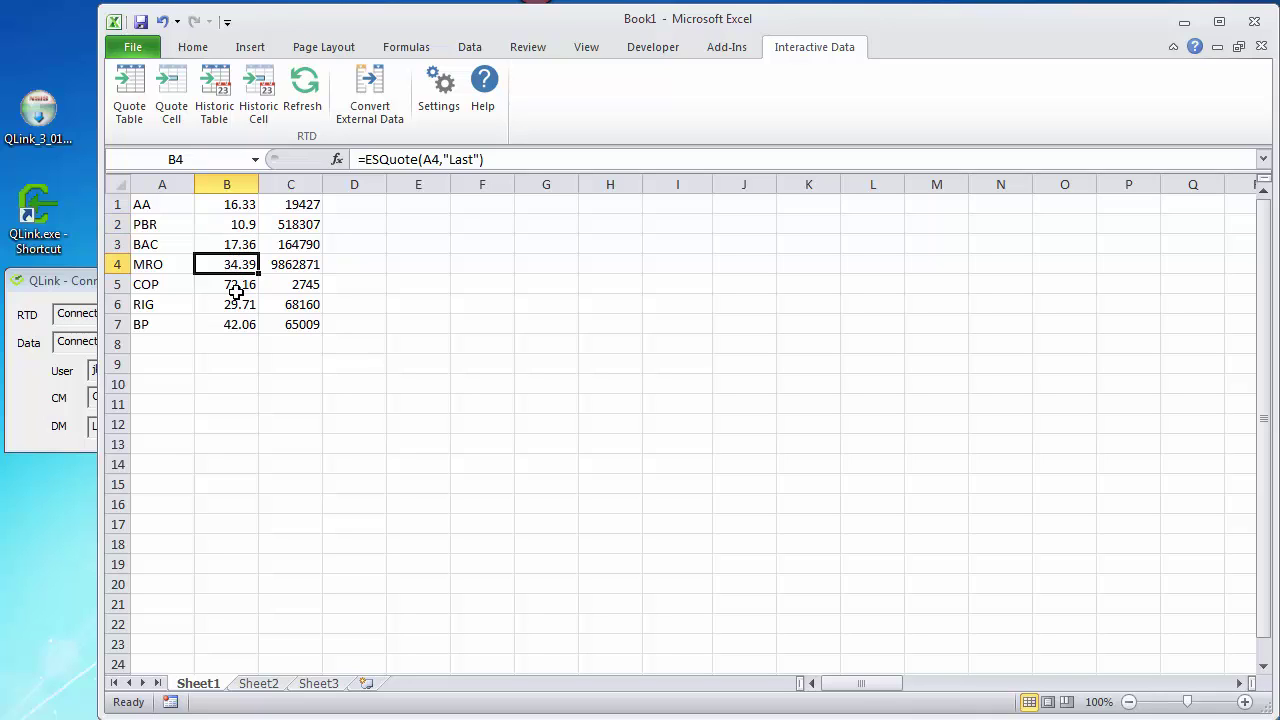
click(233, 287)
click(237, 308)
click(234, 328)
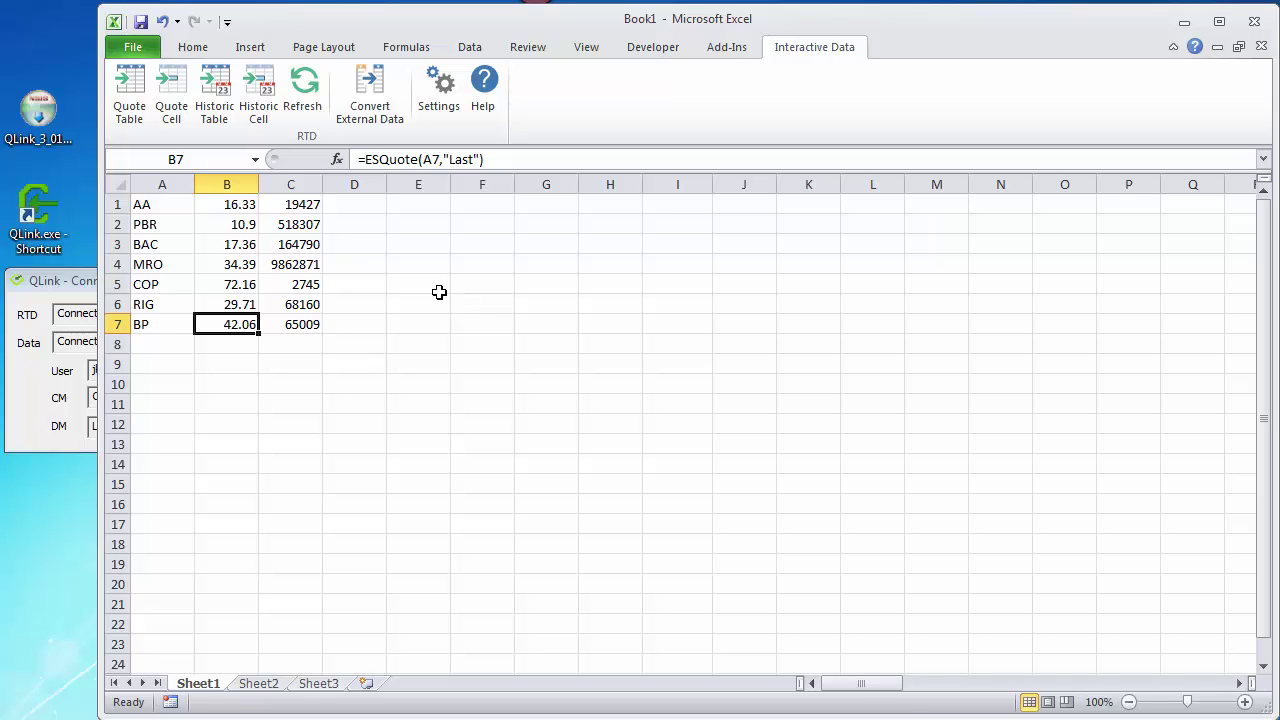
Replace COP with INTC in A5 and check B1's =ESQuote(A1,$H$1) formula.
click(150, 286)
text(INTC)
key(Return)
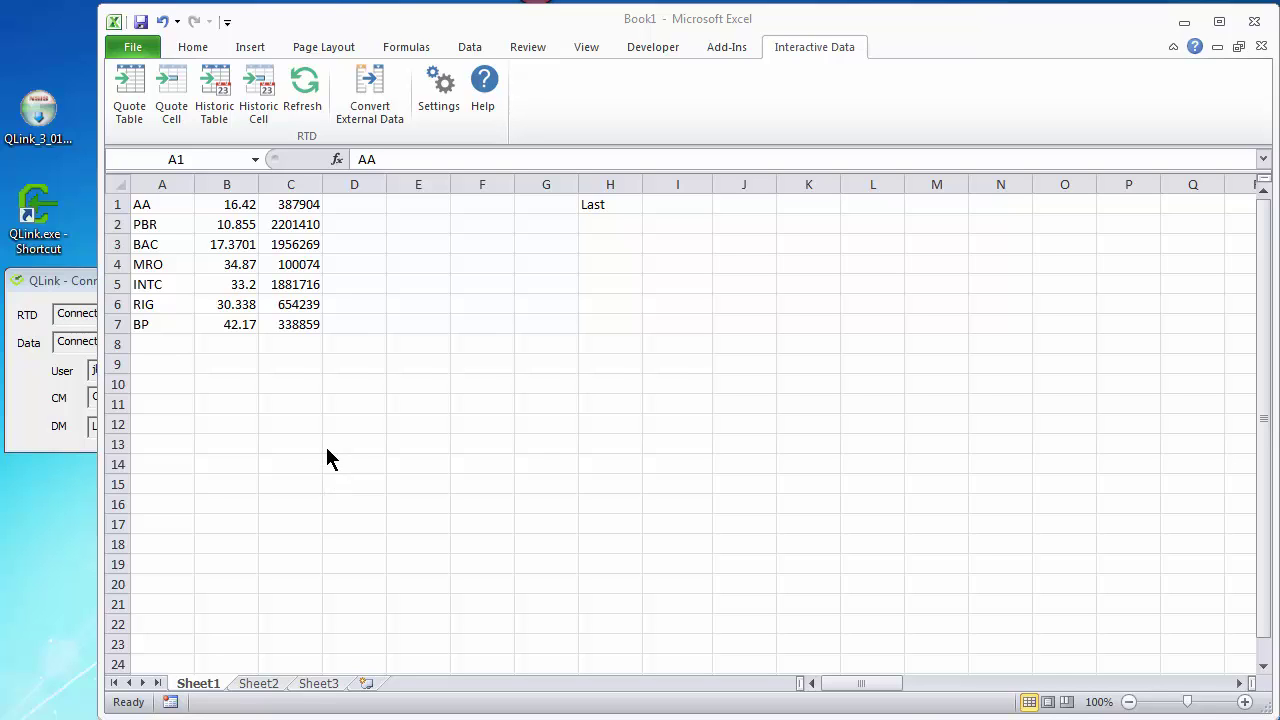
click(228, 204)
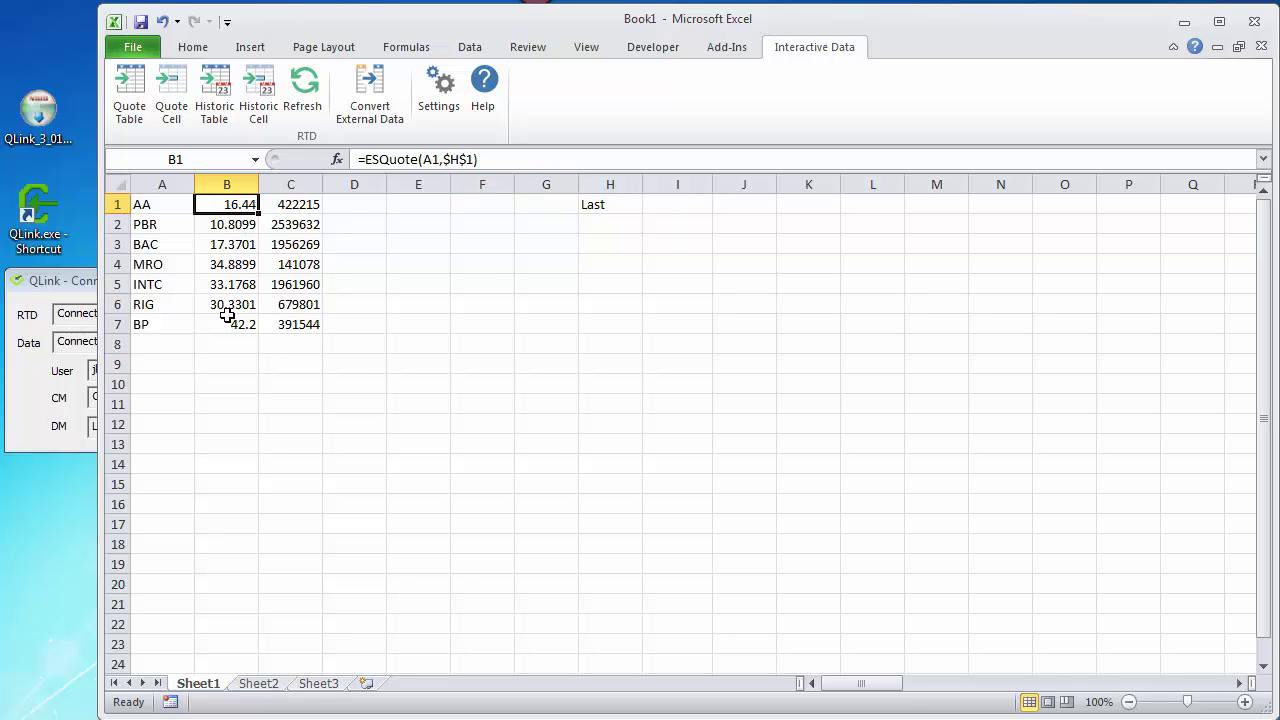
click(227, 308)
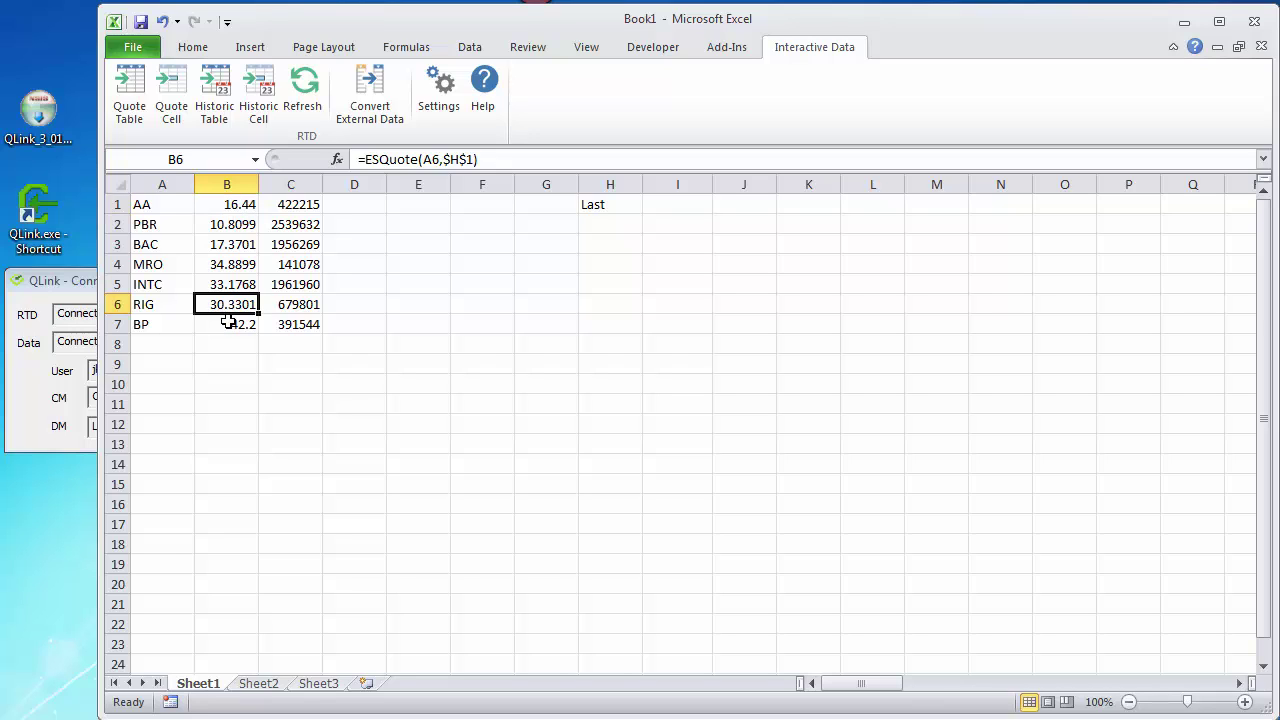
click(228, 322)
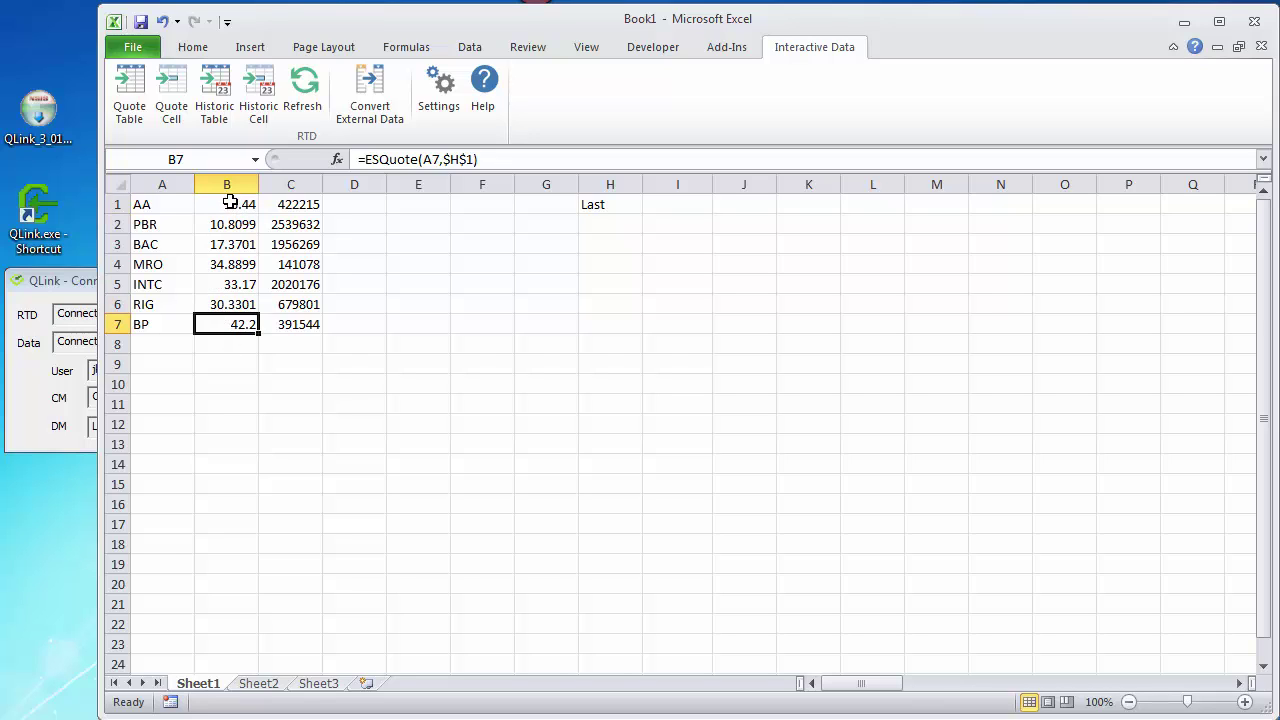
click(229, 203)
click(593, 203)
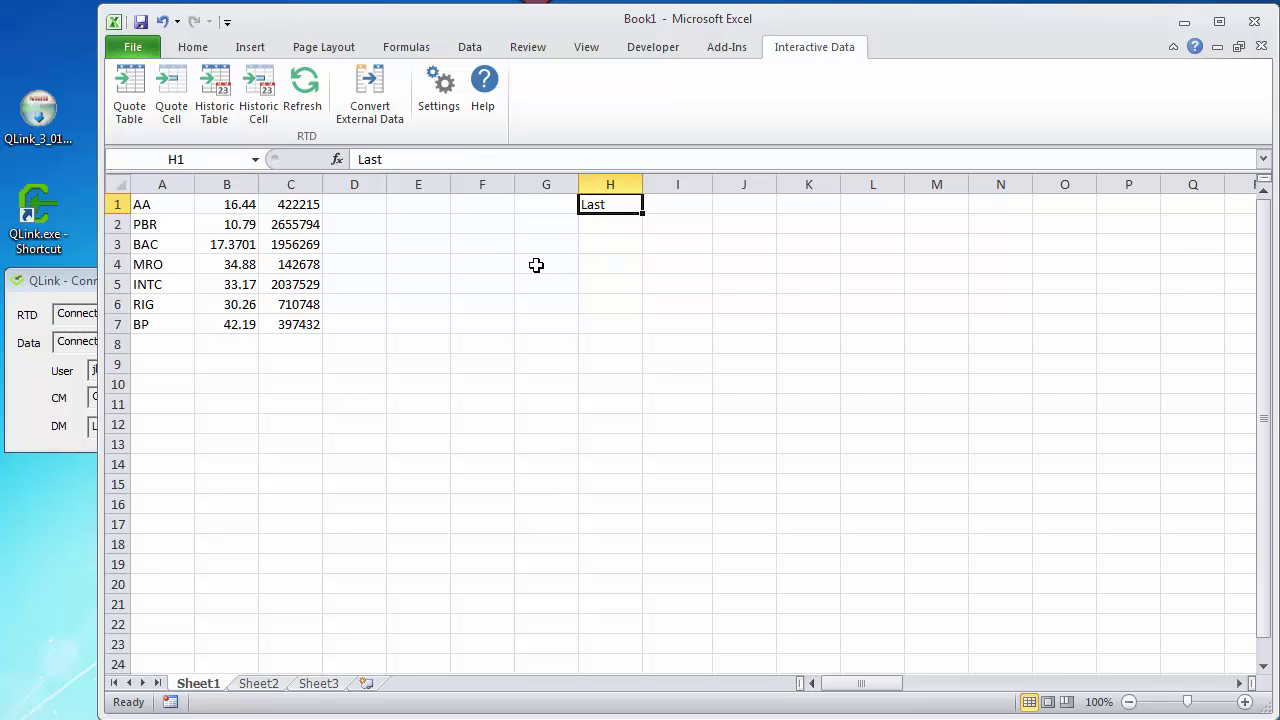
Switch the H1 field name through Low and High, ending on Volume.
text(Low)
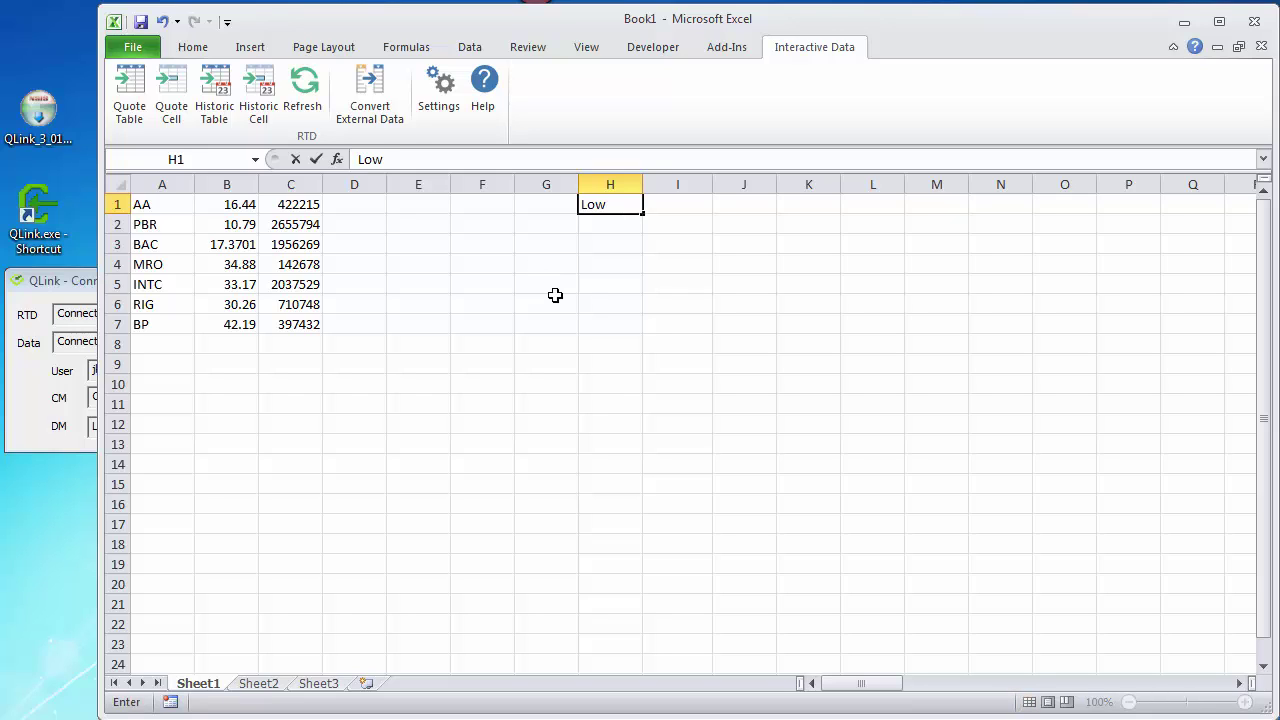
key(Return)
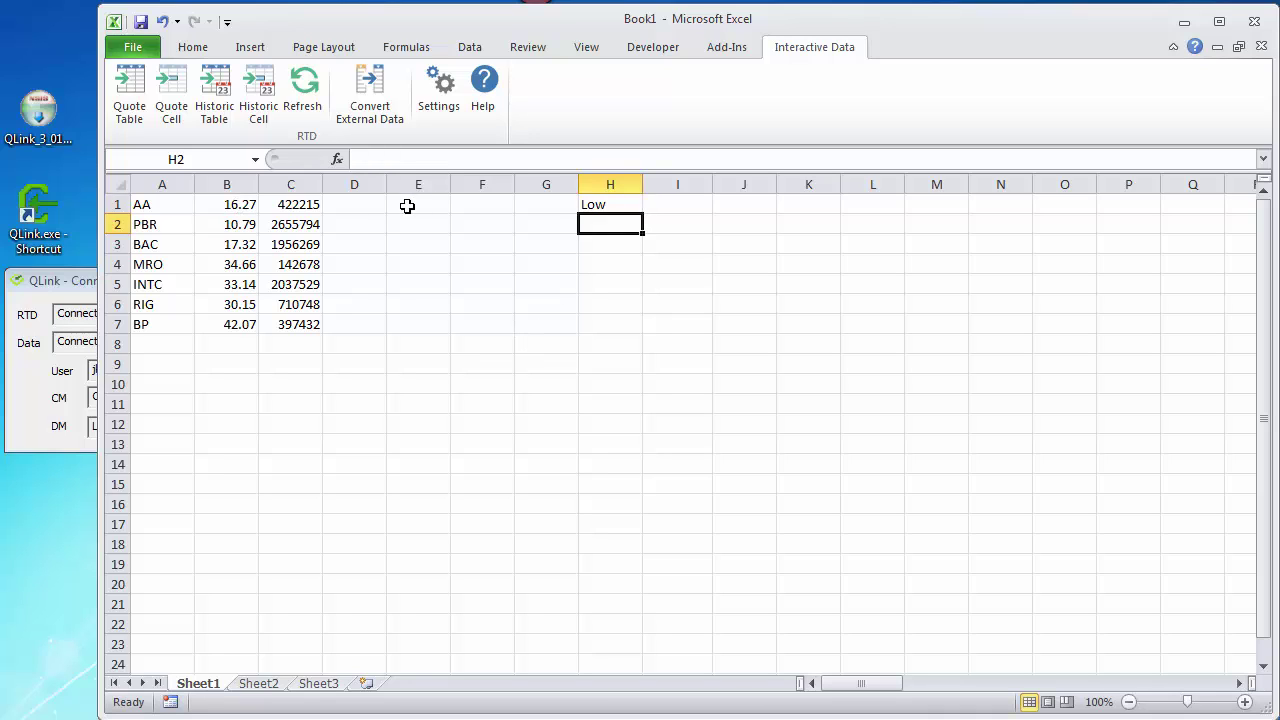
click(590, 204)
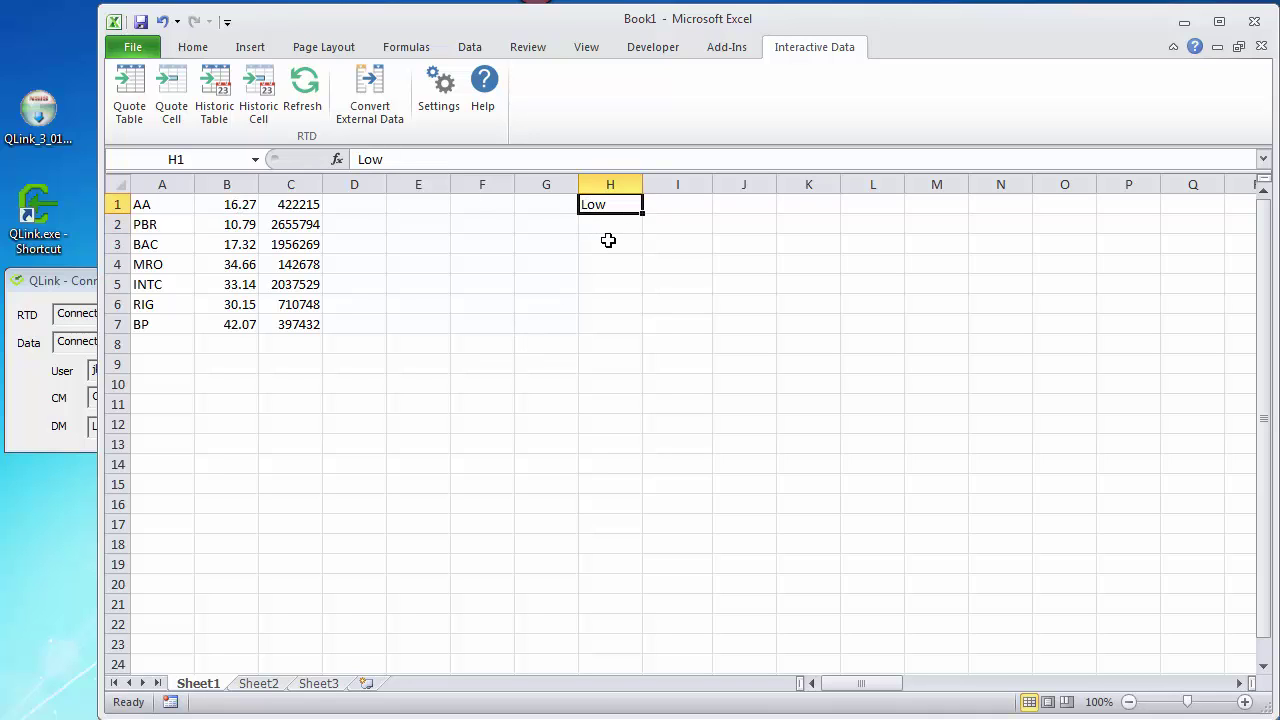
text(High)
key(Return)
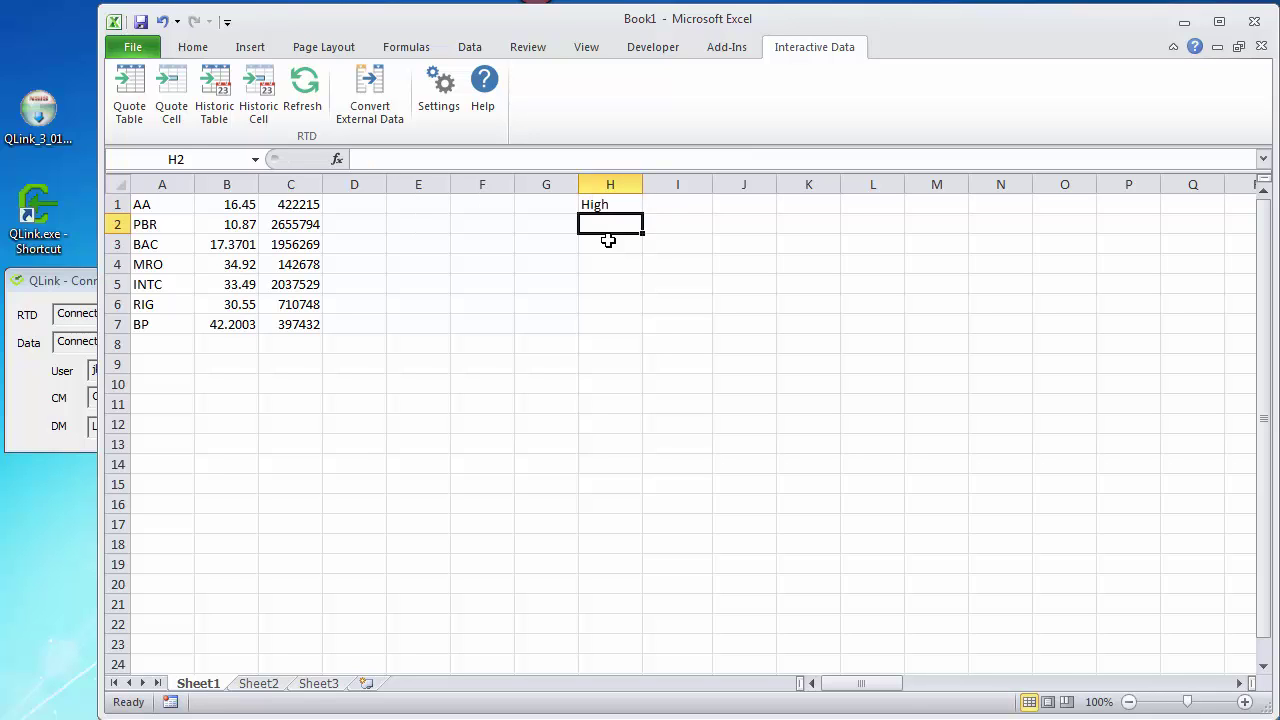
click(605, 207)
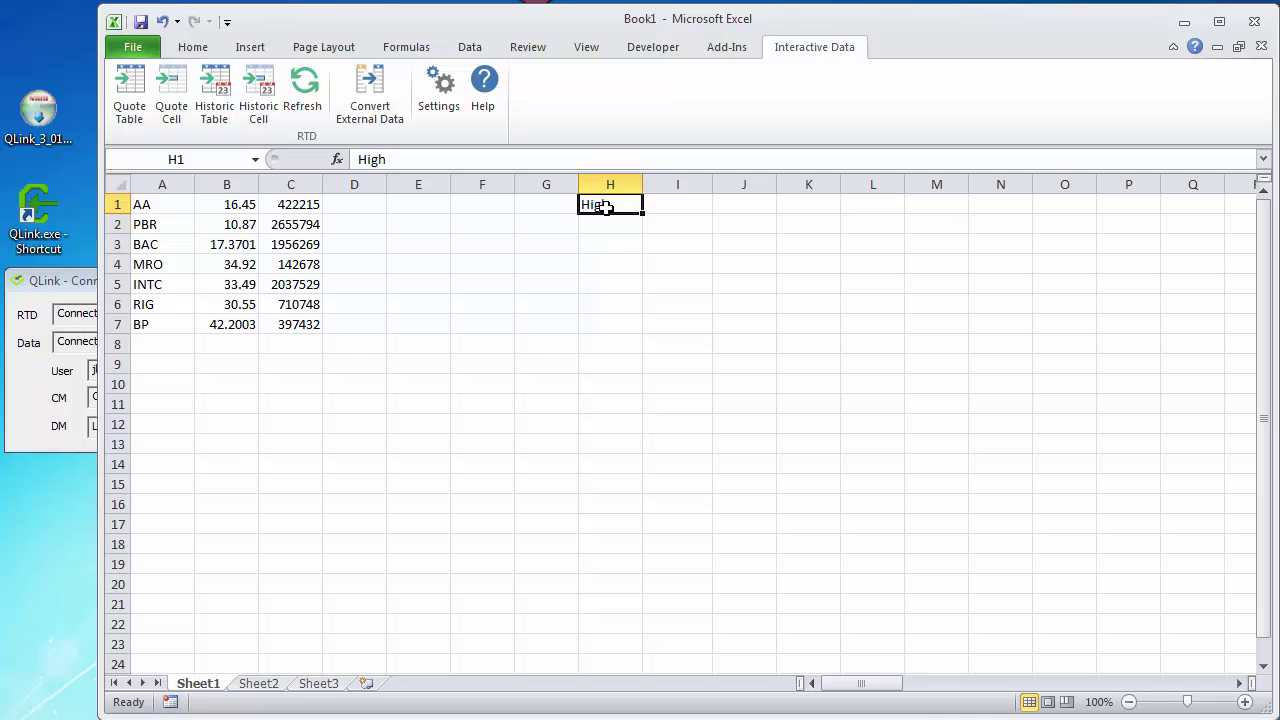
text(Volume)
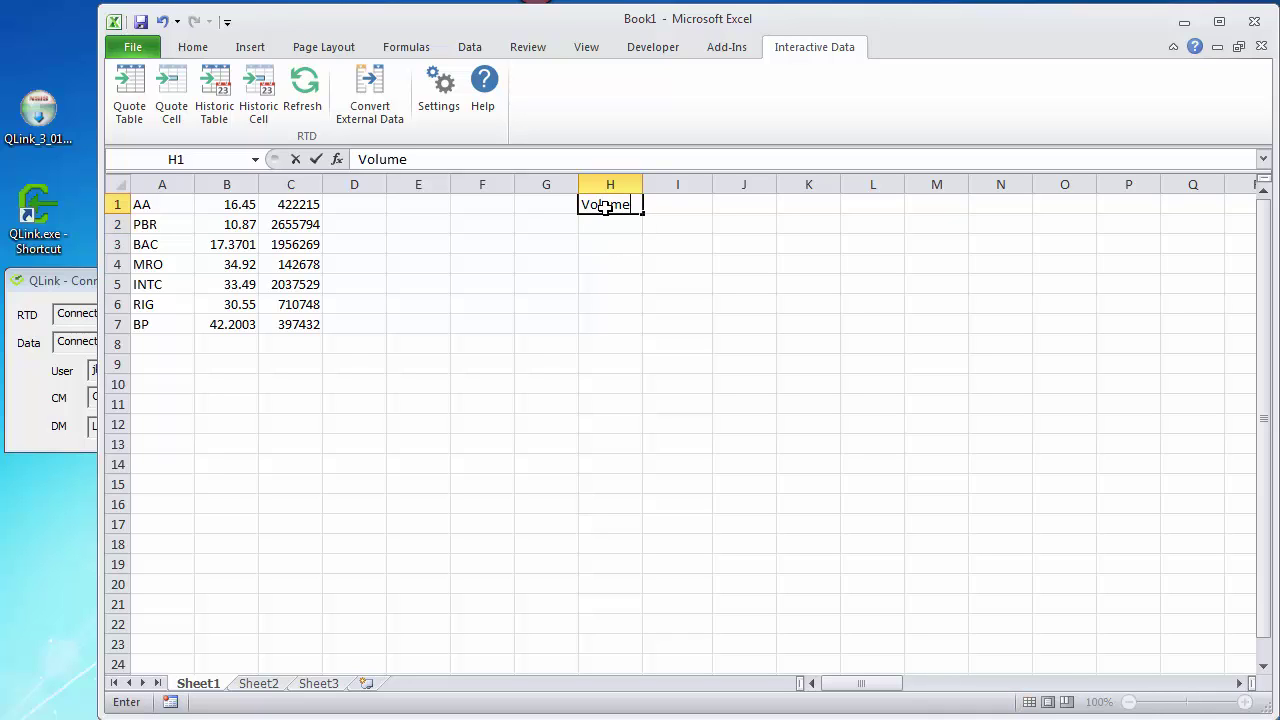
key(Return)
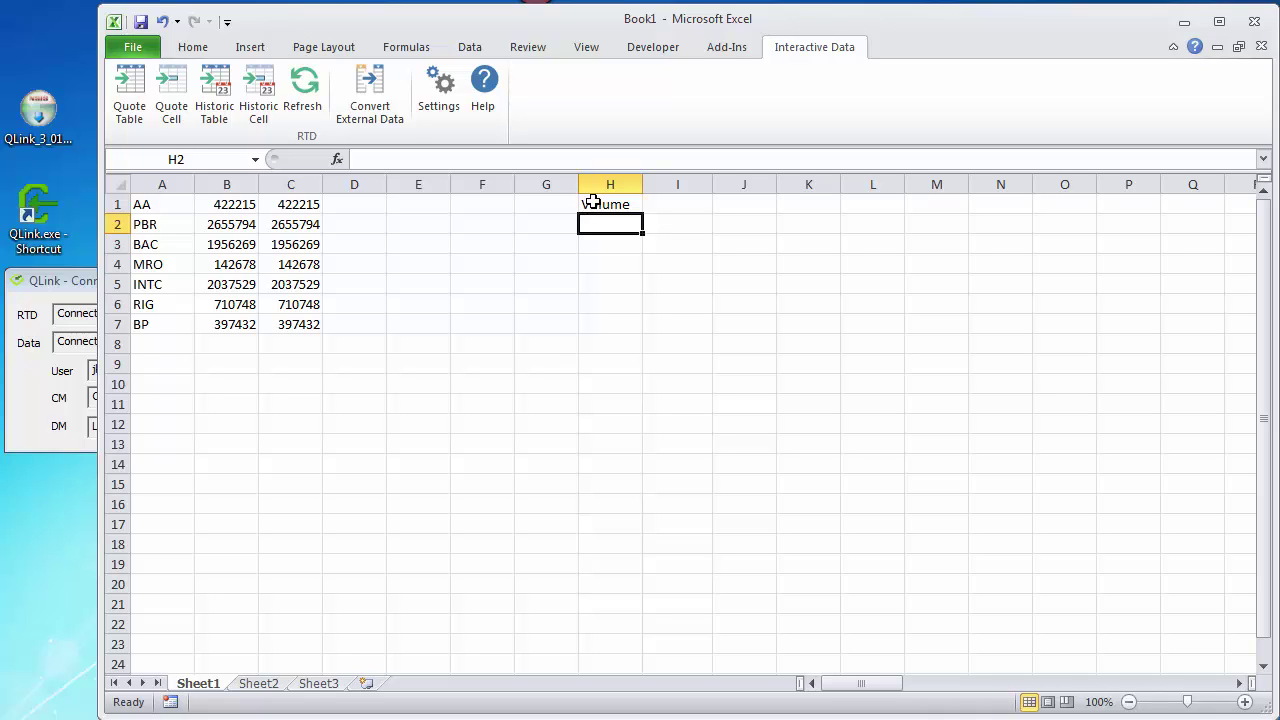
click(598, 204)
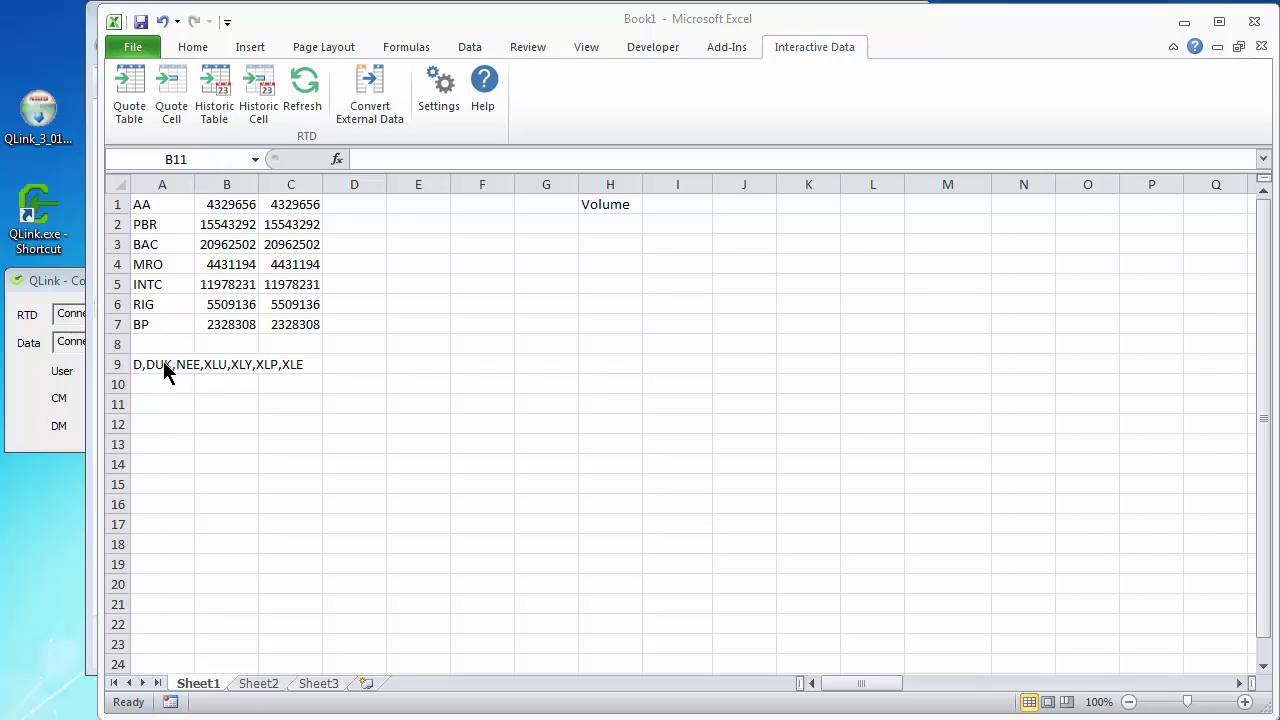
Open the Insert Quote Table dialog from the Interactive Data commands.
click(130, 91)
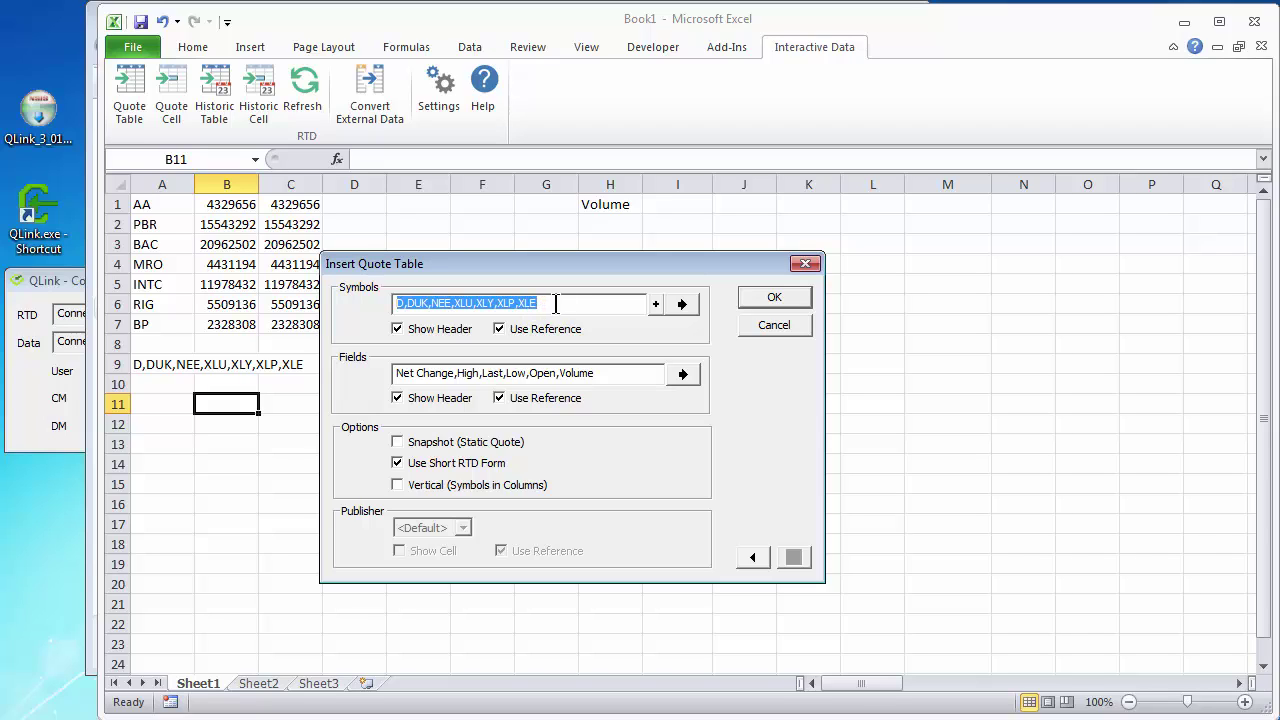
click(682, 305)
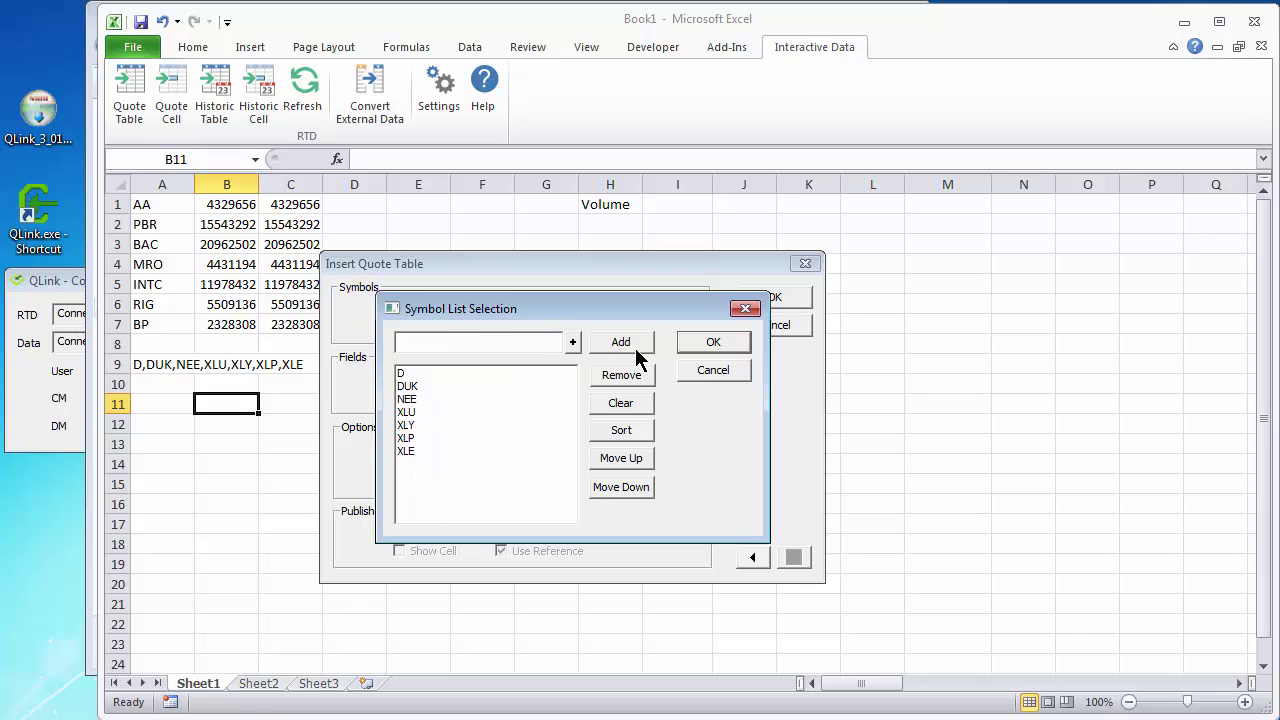
click(700, 372)
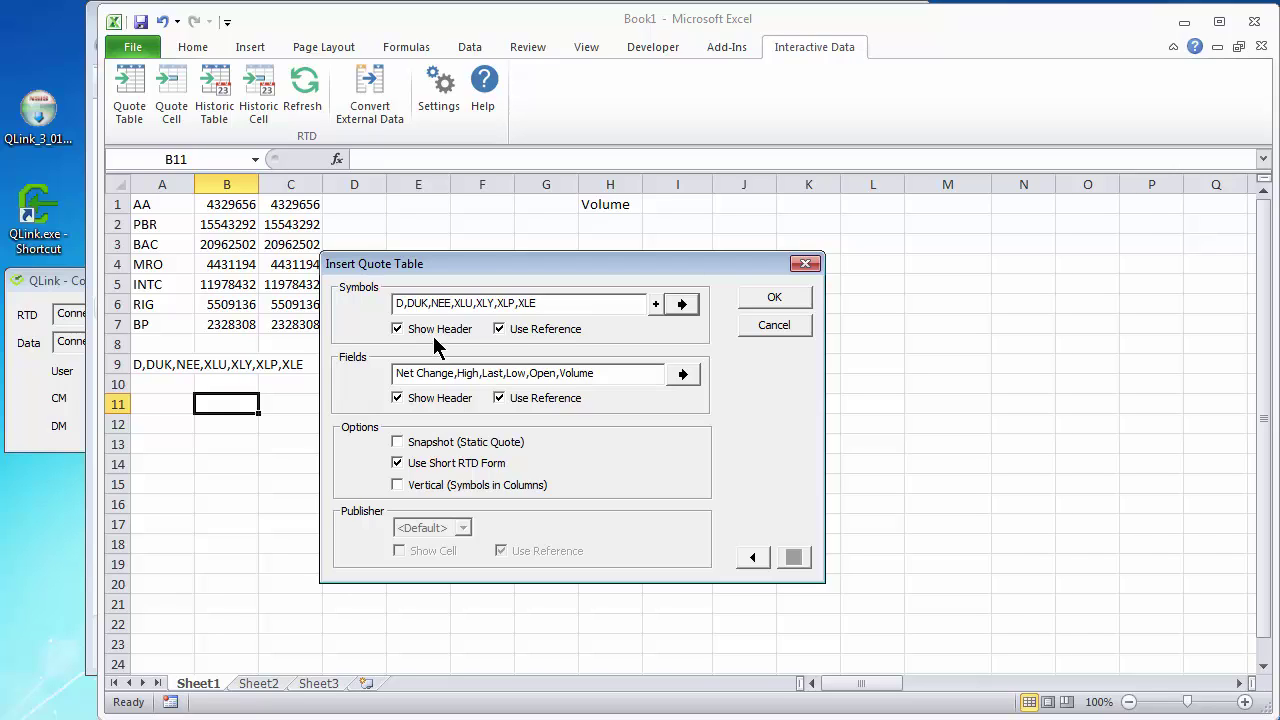
Add 52Wk High to the quote table fields after Net Change, High, Last, Low, Open, Volume.
click(684, 375)
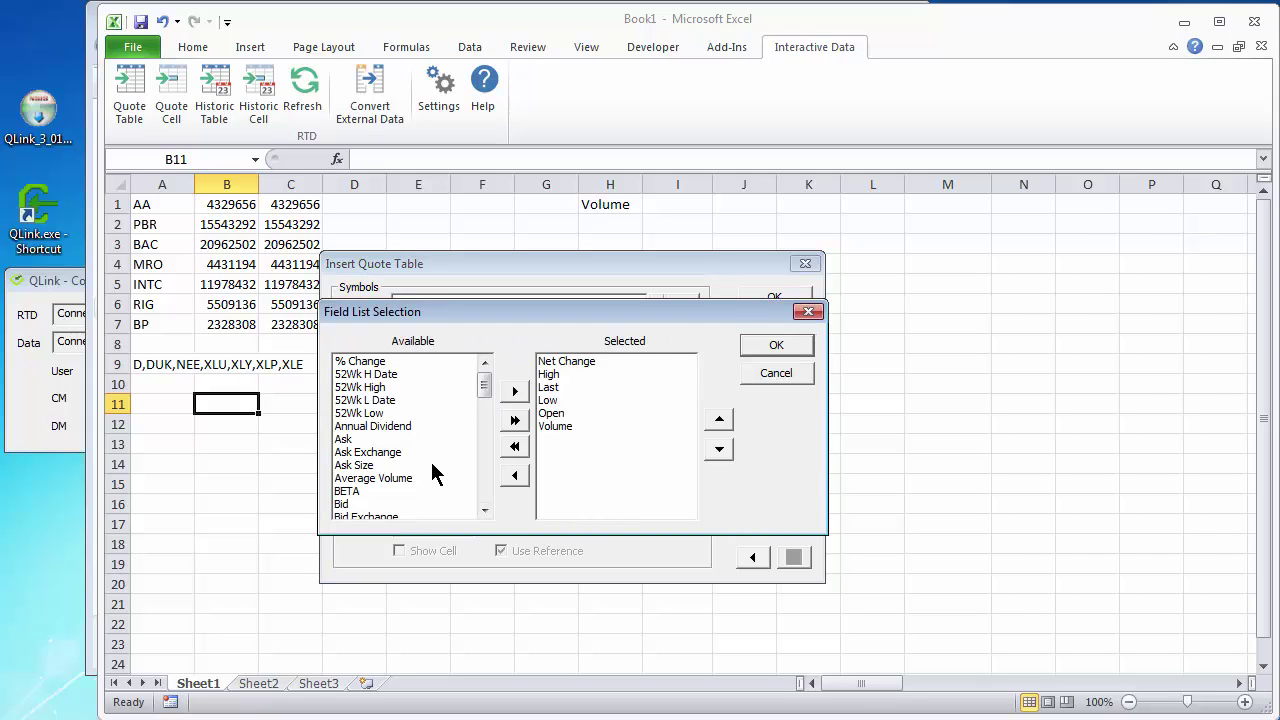
click(380, 388)
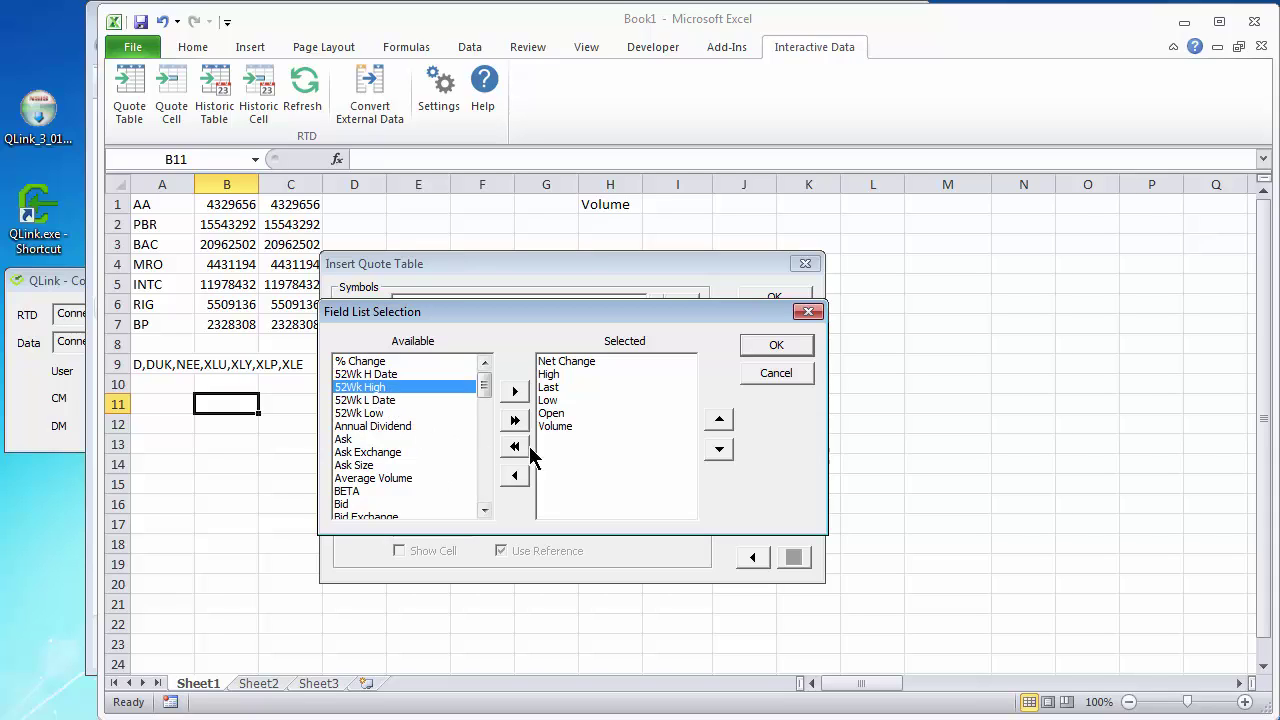
click(515, 392)
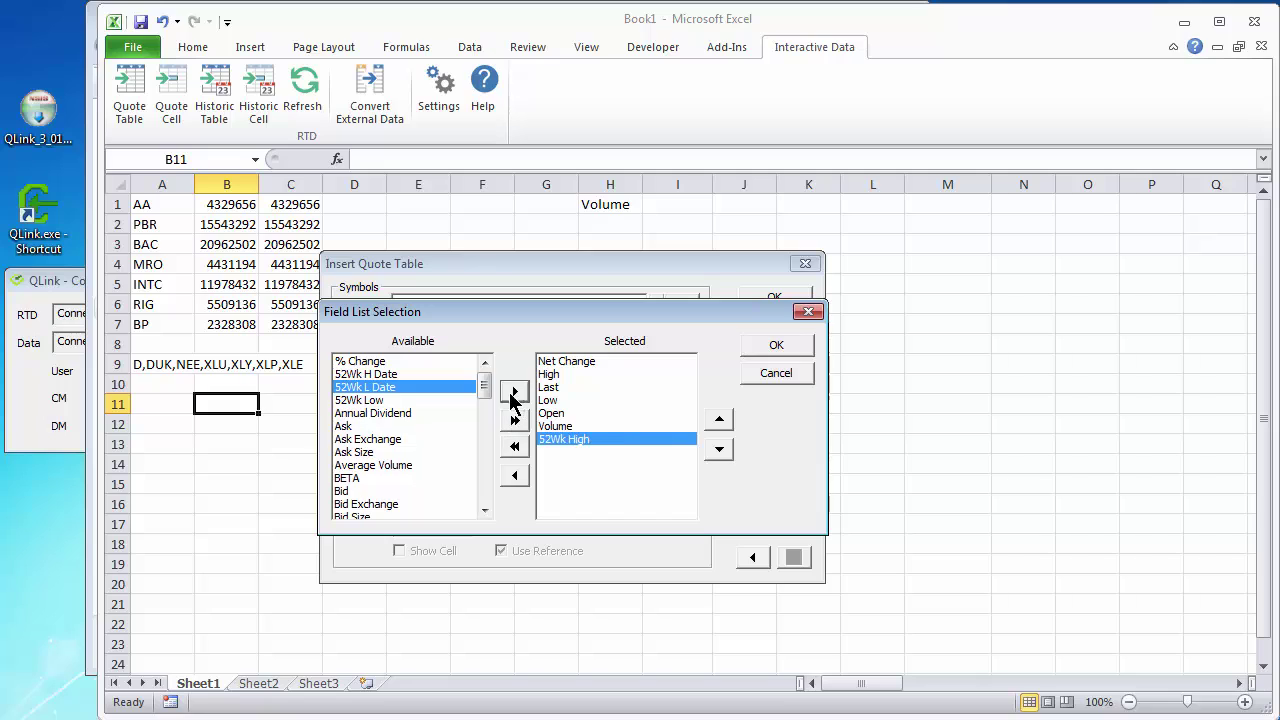
click(772, 346)
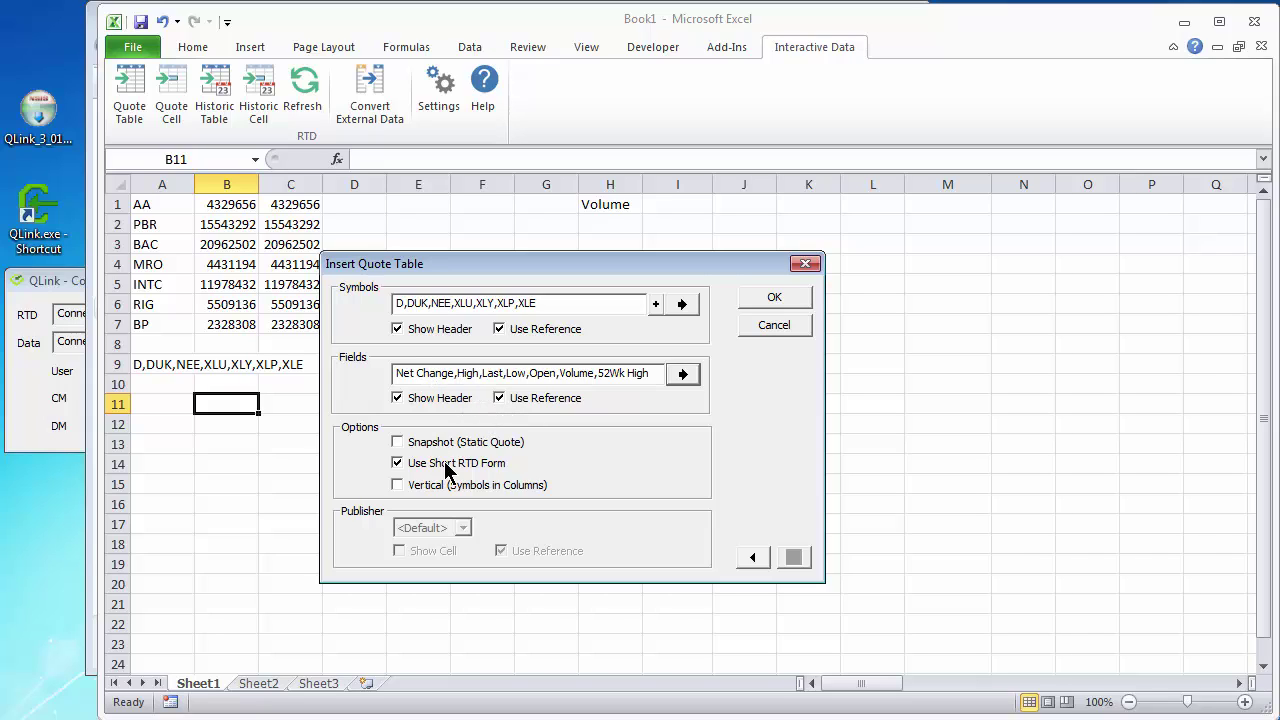
Insert the D–XLE quote table at B11:I18 and check C12's =ESQuote($B12,ESFldID(C$11)) formula.
click(790, 300)
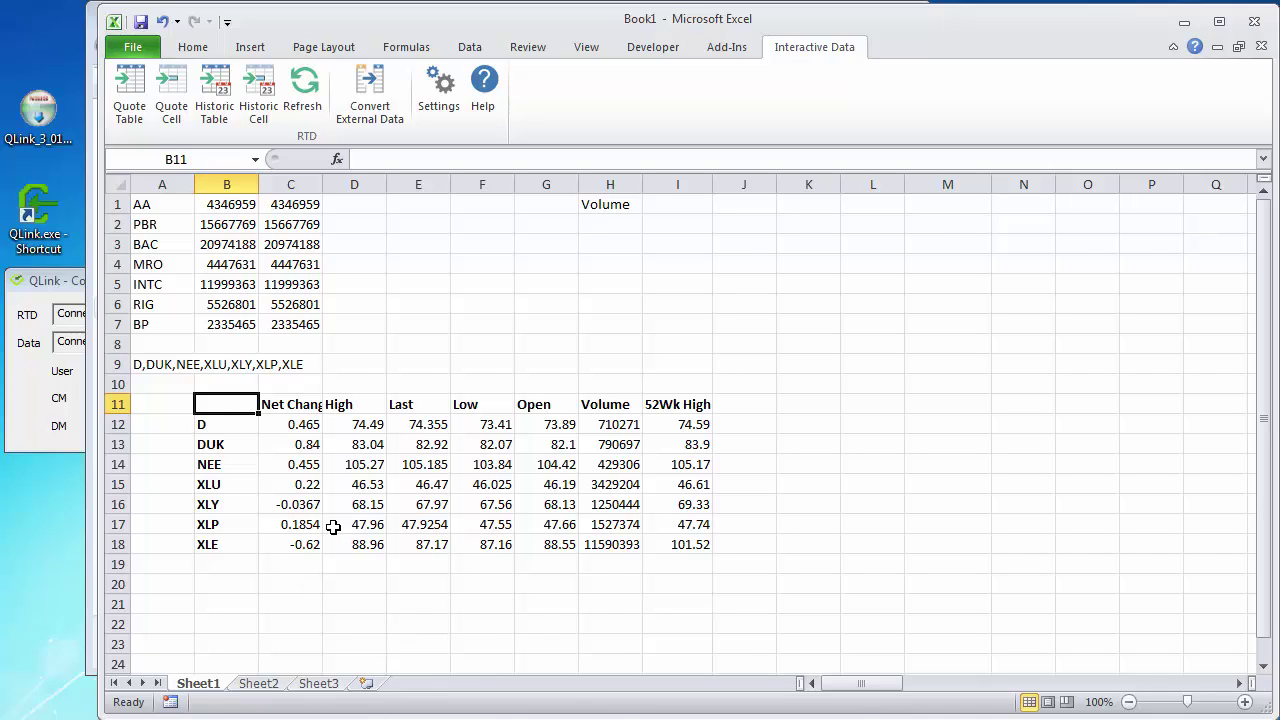
click(303, 424)
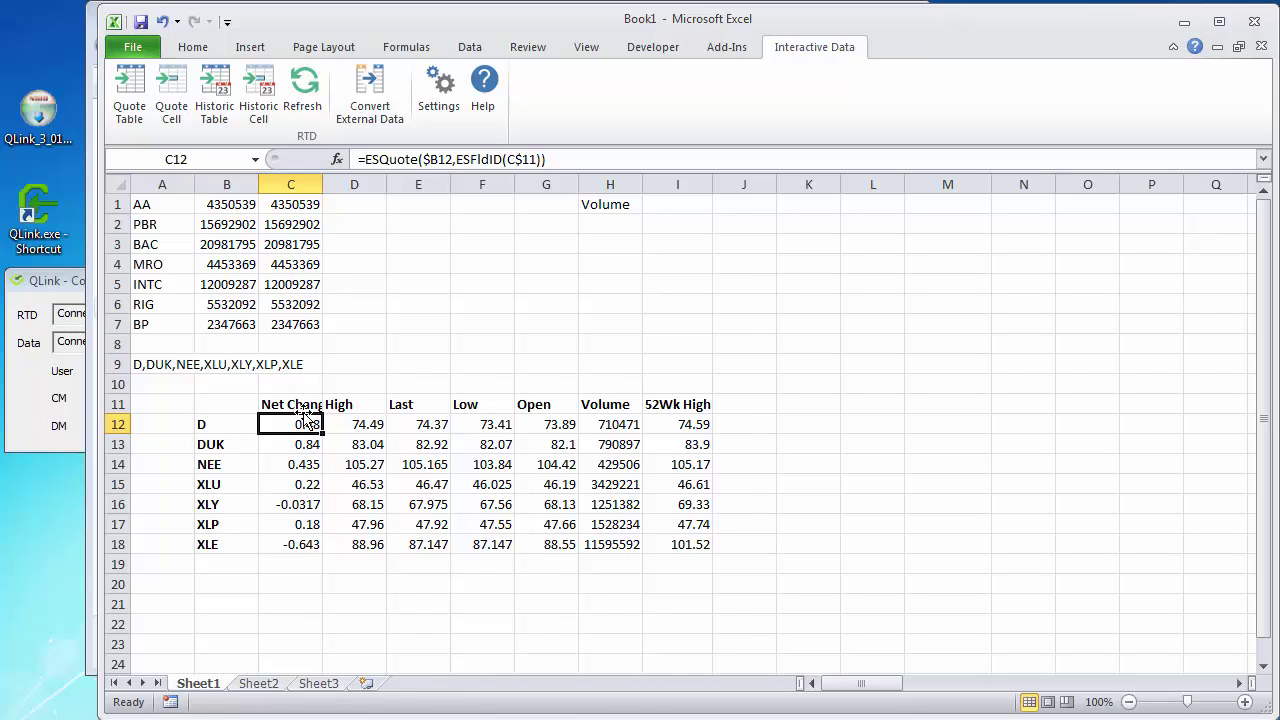
click(606, 206)
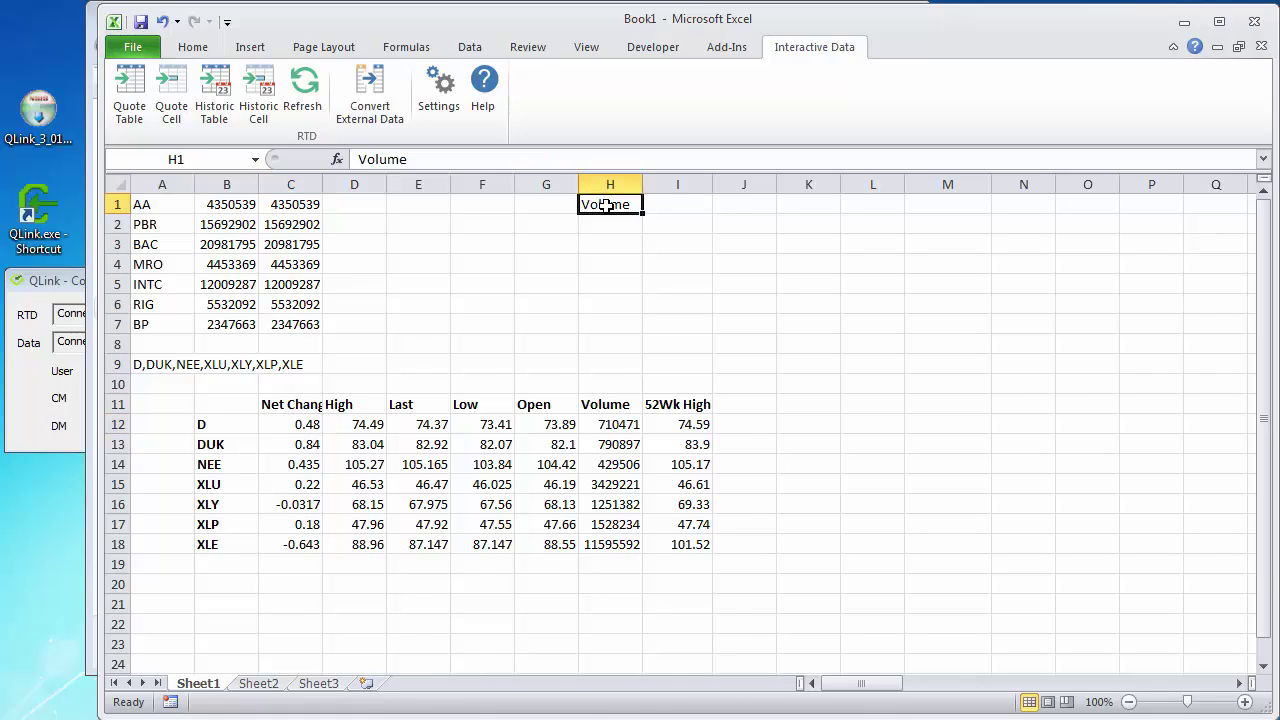
click(252, 203)
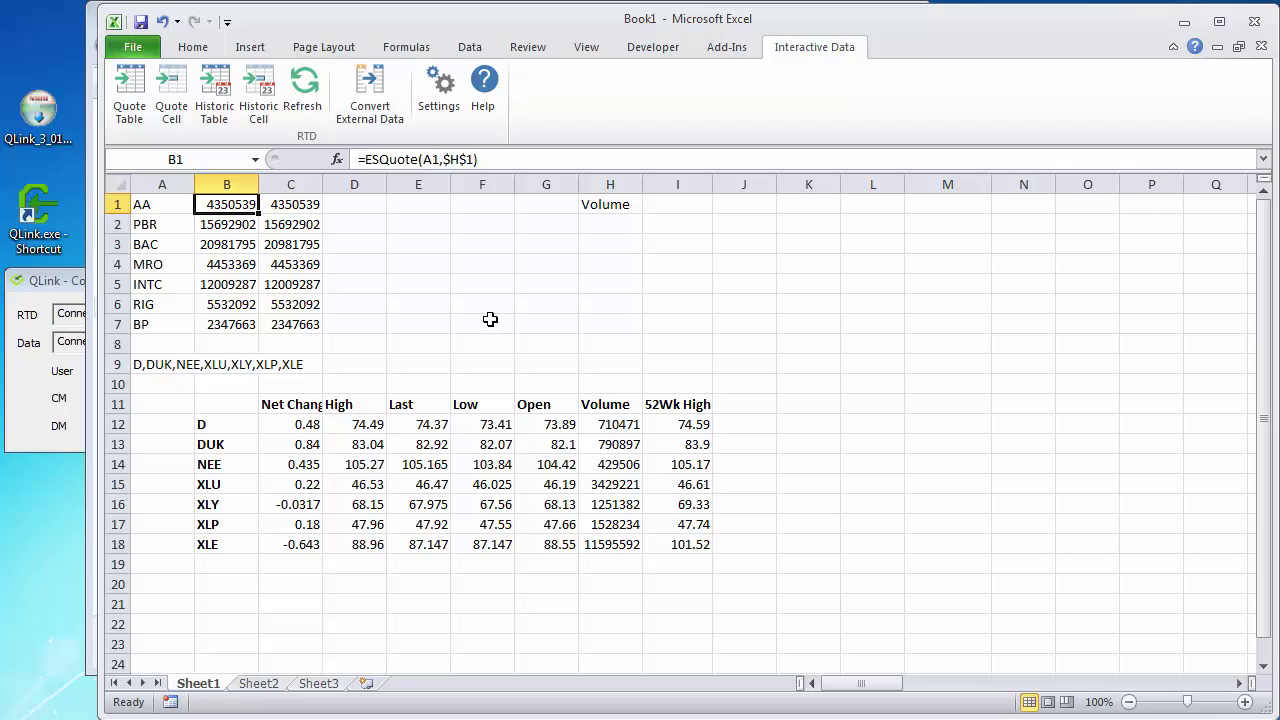
click(307, 404)
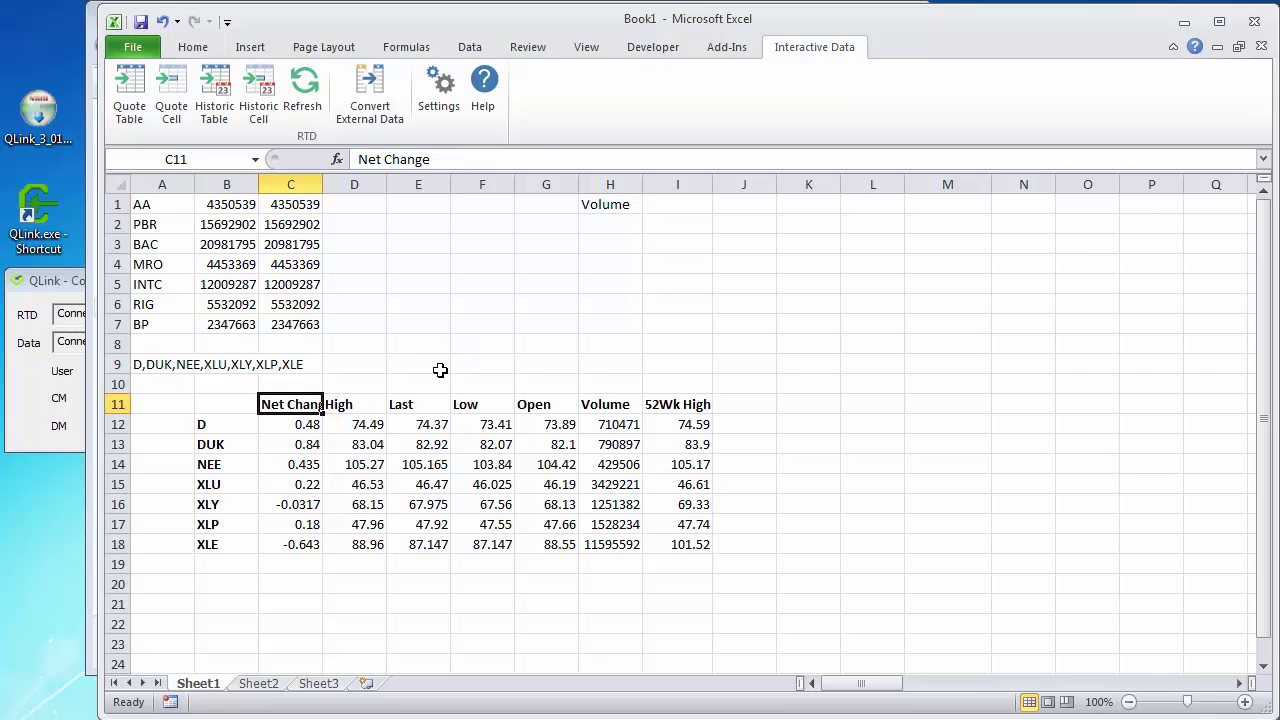
click(307, 421)
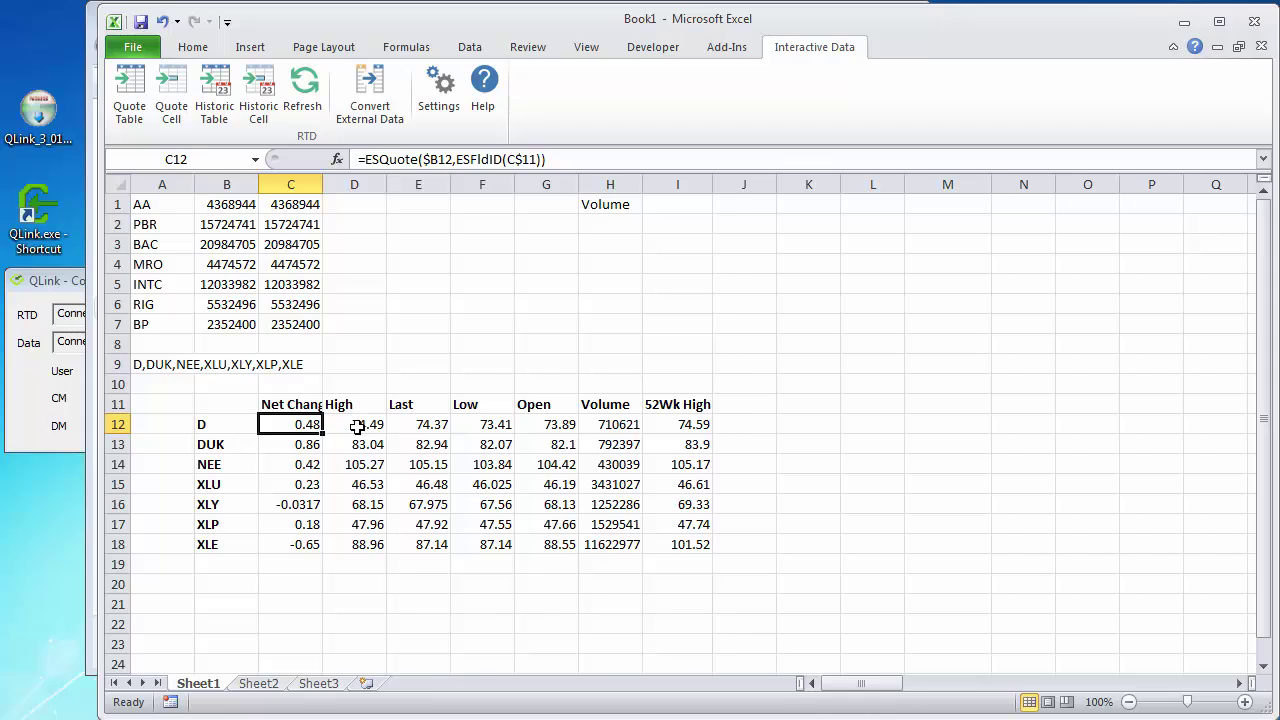
click(361, 427)
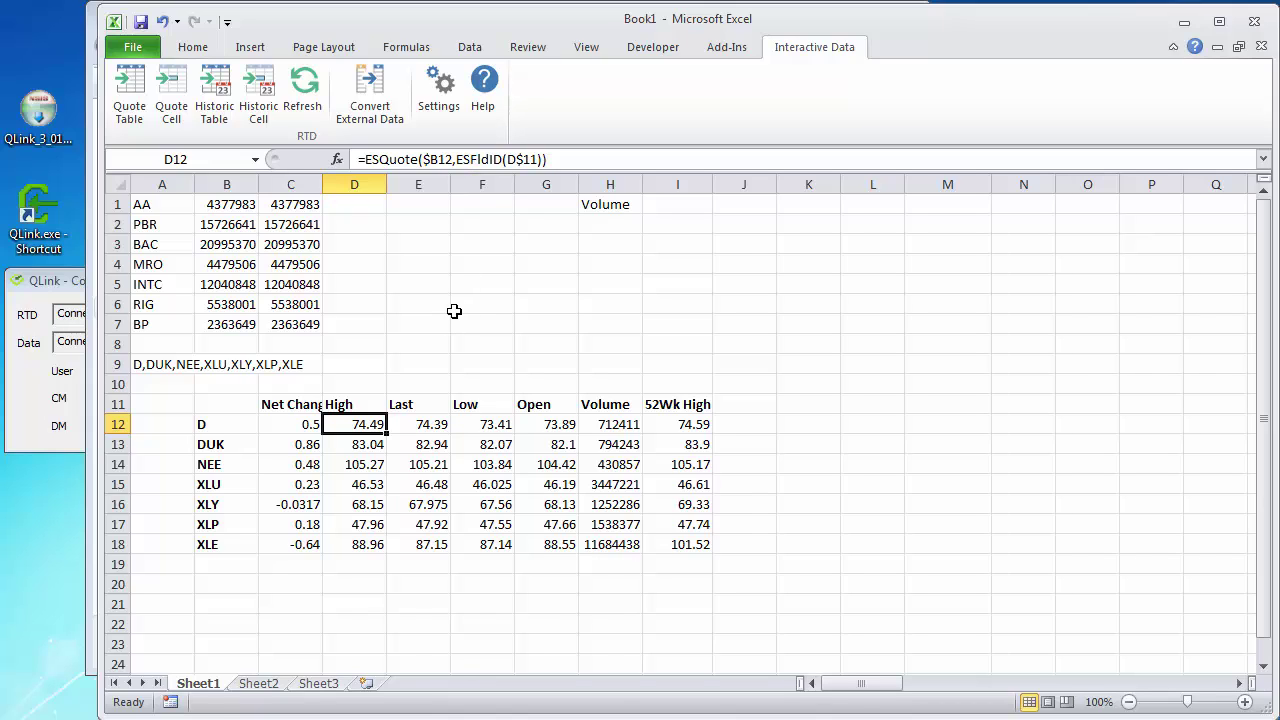
click(302, 543)
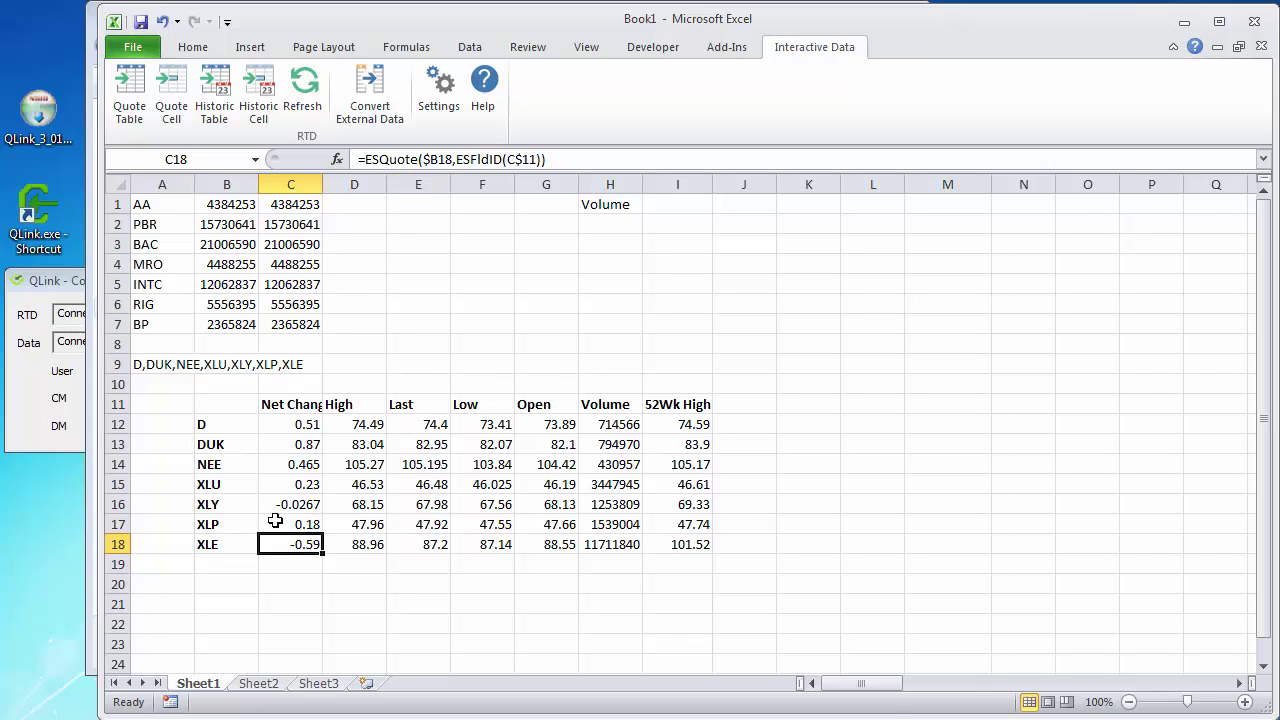
click(288, 564)
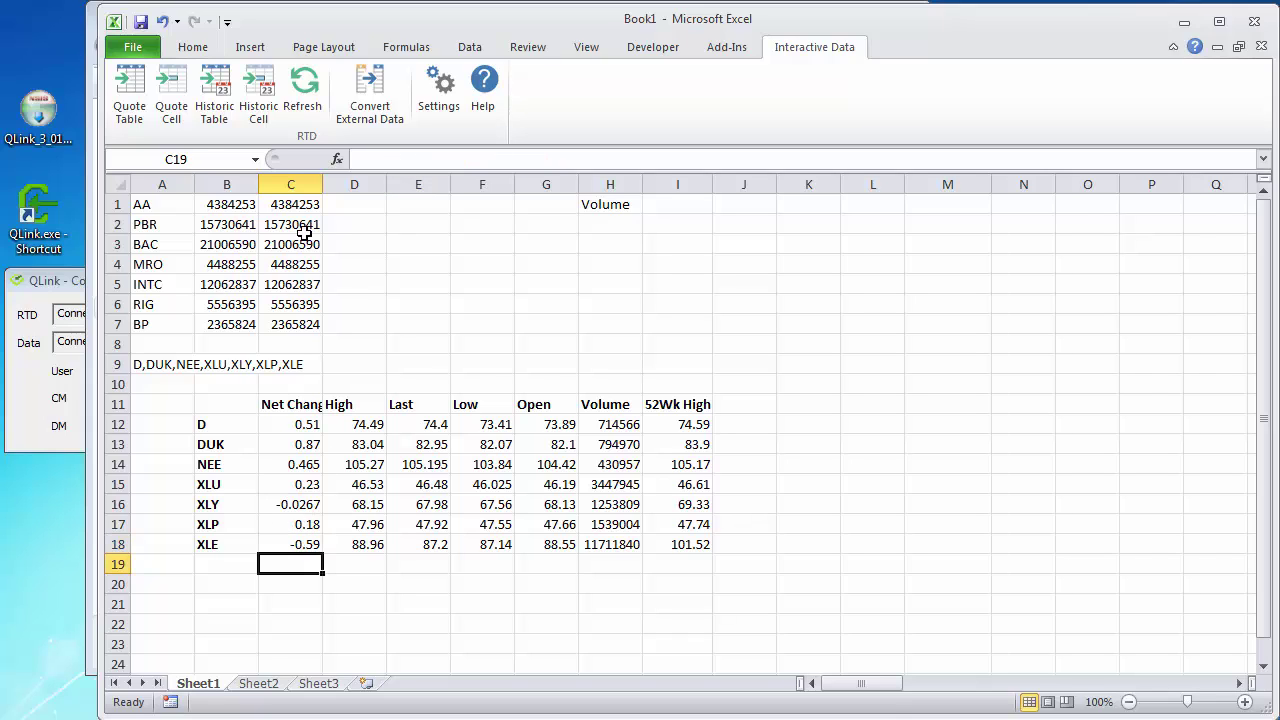
Insert a single XLE Net Change quote cell in C19 and compare it with C18's table formula.
click(171, 90)
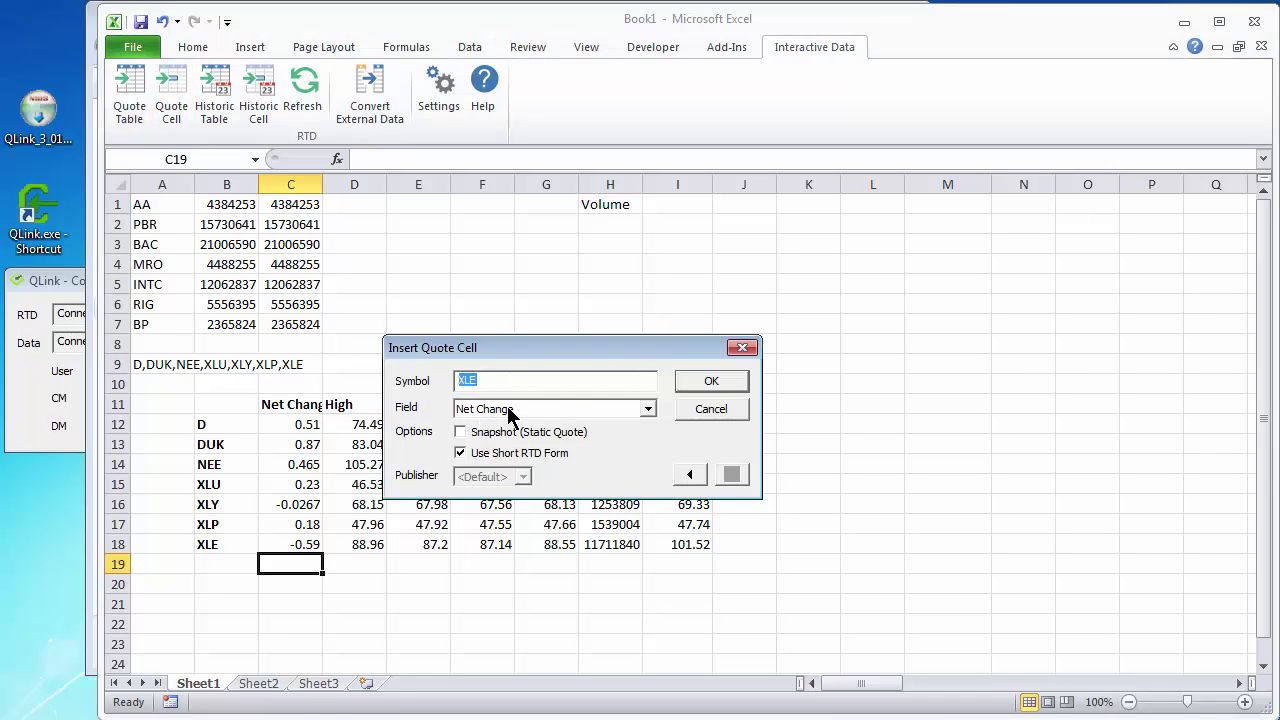
click(728, 378)
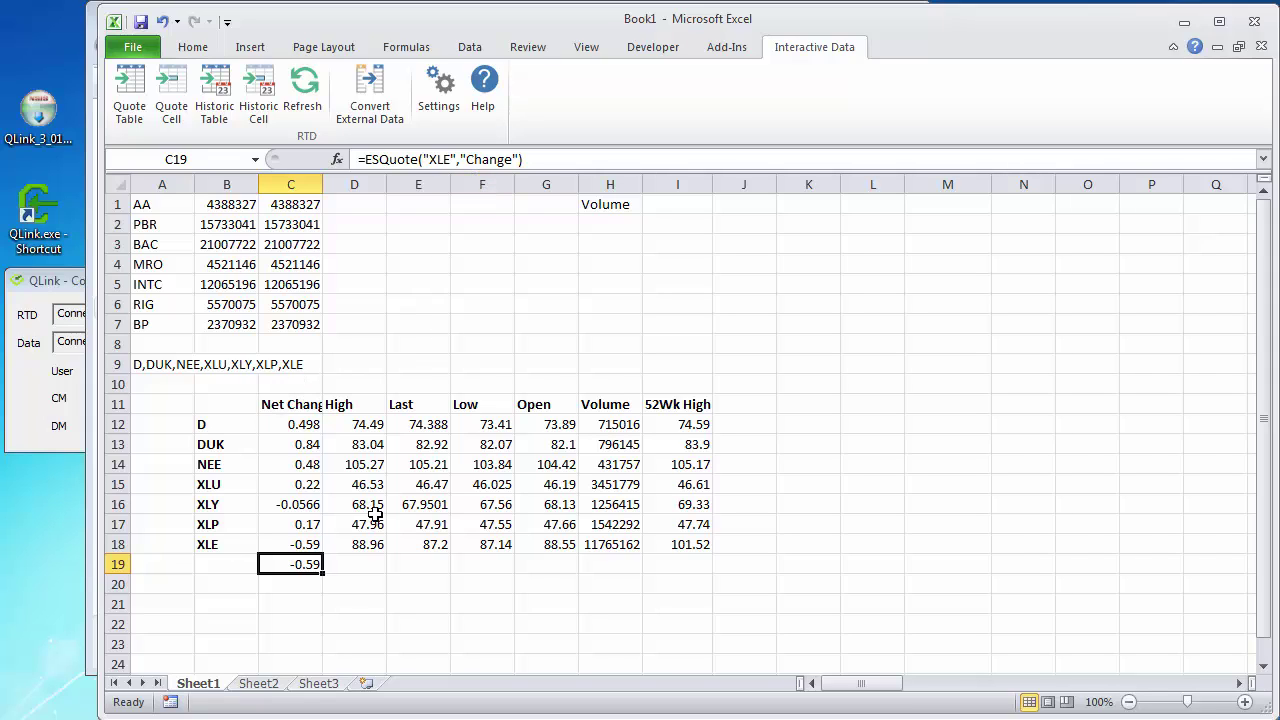
click(306, 544)
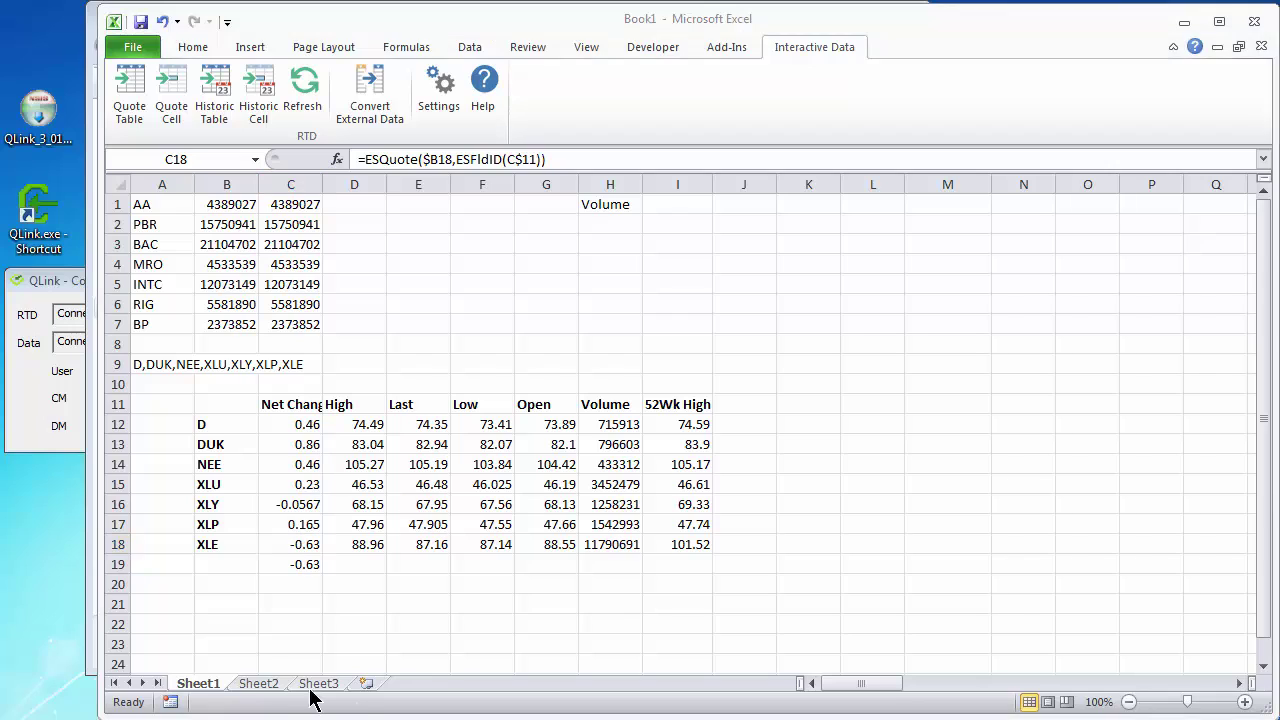
Delete the standalone XLE quote from C19 and inspect NEE's High formula in D14.
click(309, 566)
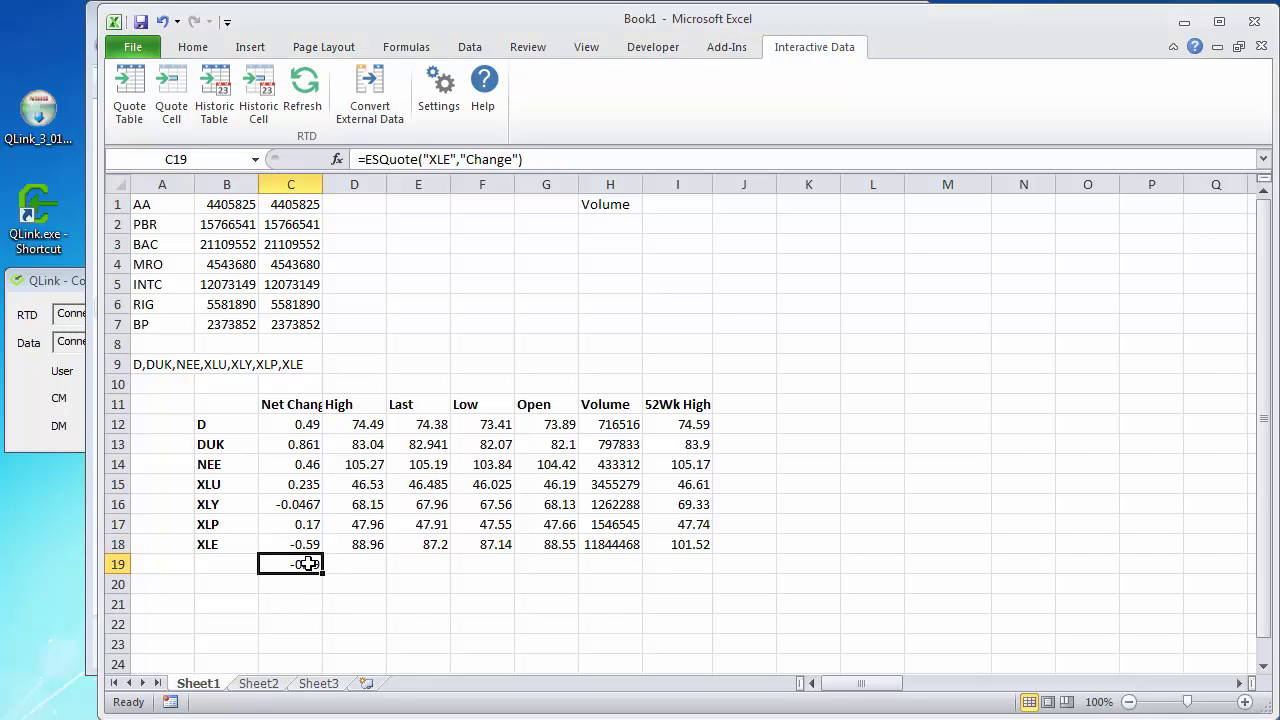
key(Delete)
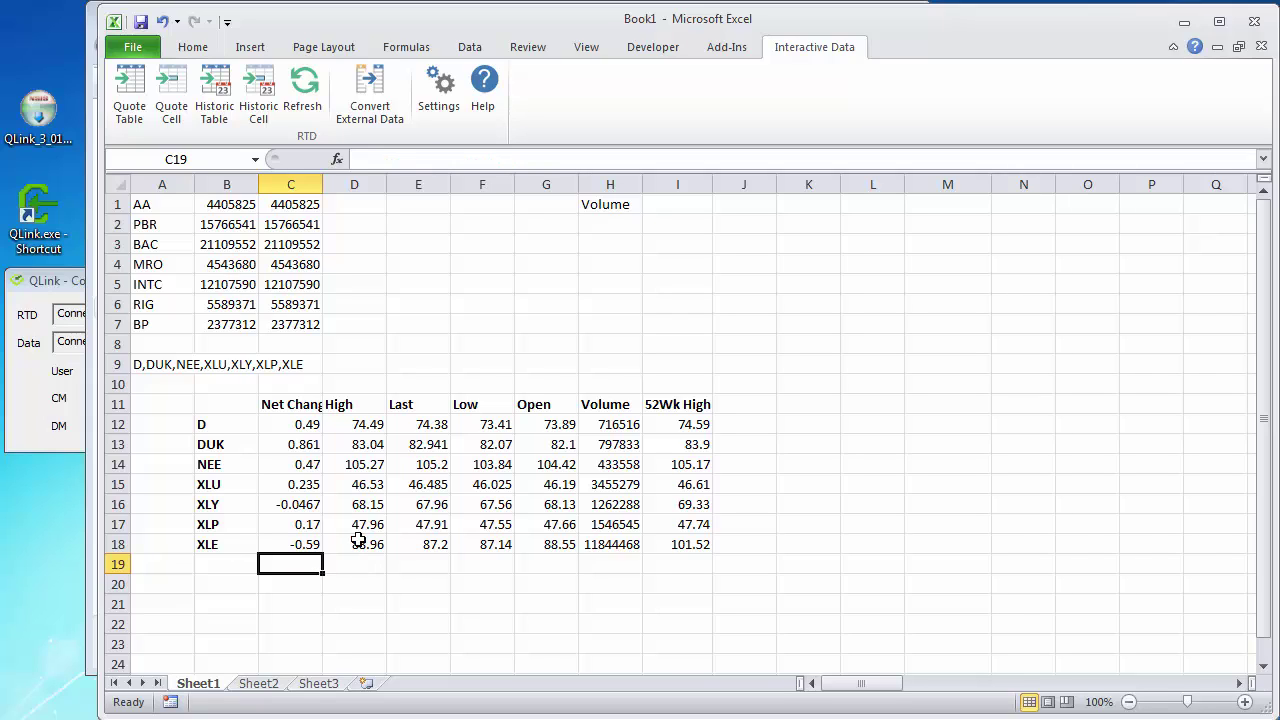
click(352, 466)
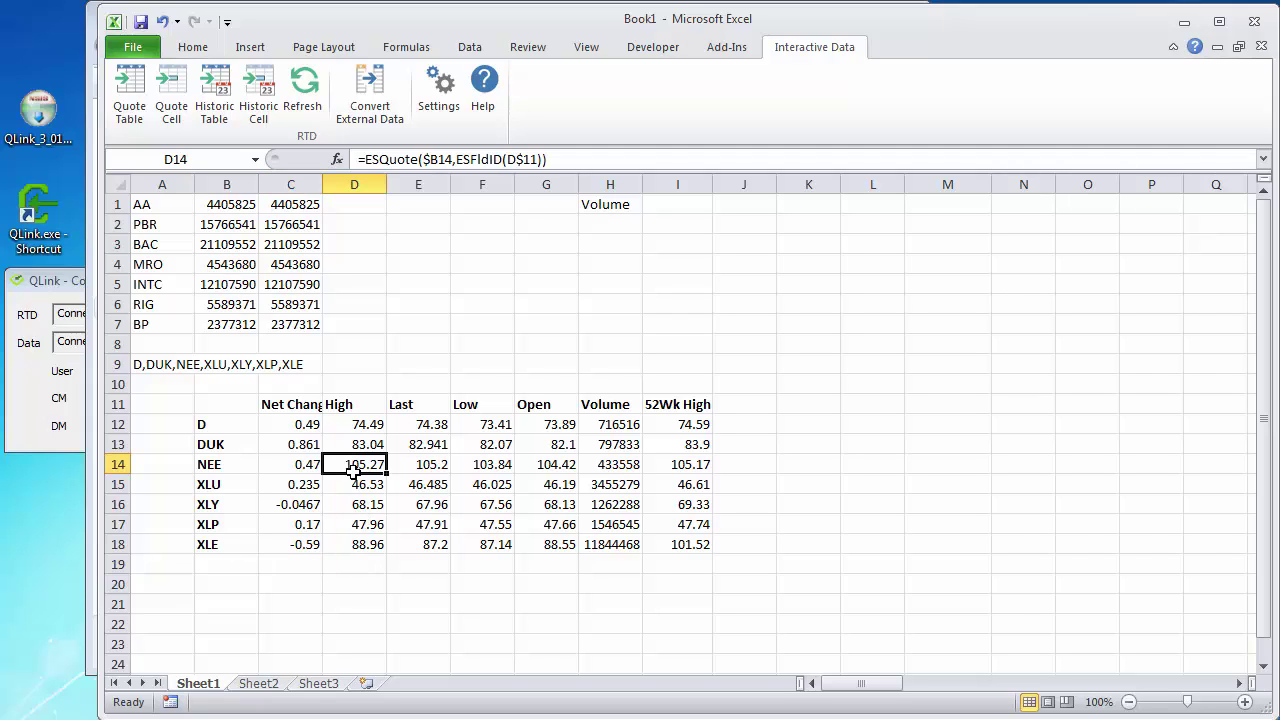
Replace XLE with SPY in B18, entered in capitals, so row 18 quotes SPY.
click(216, 546)
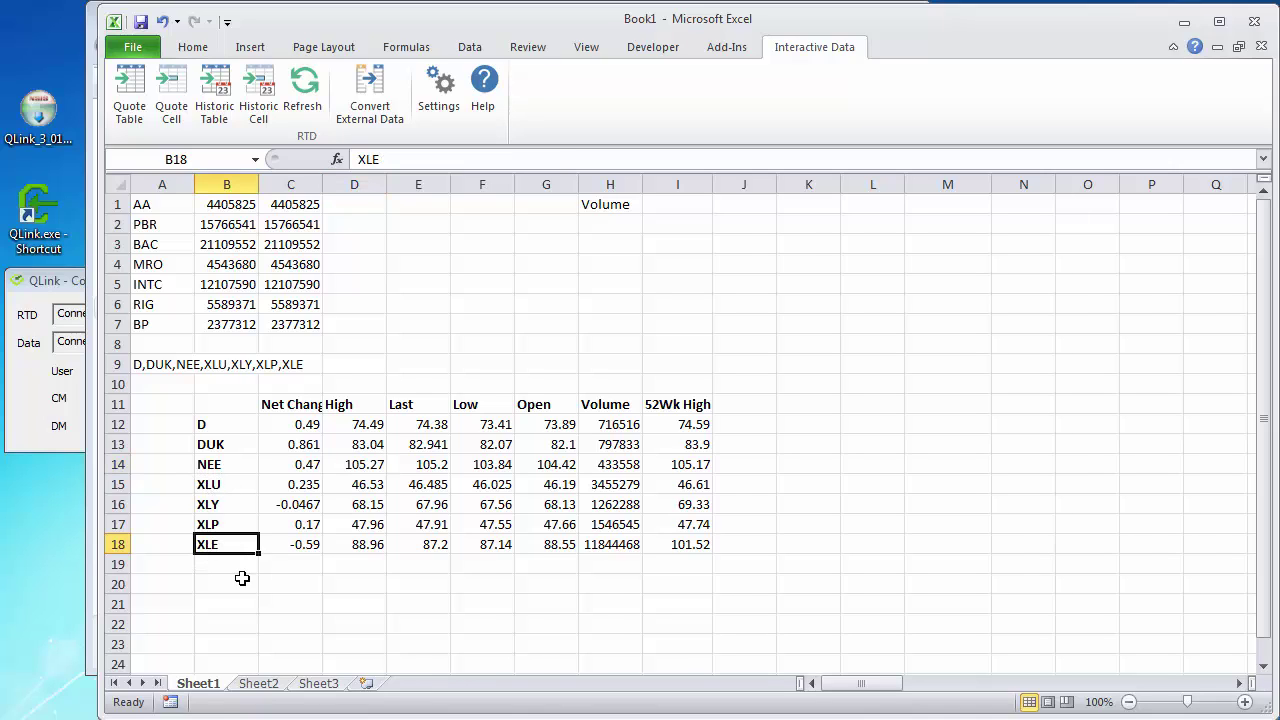
text(spy)
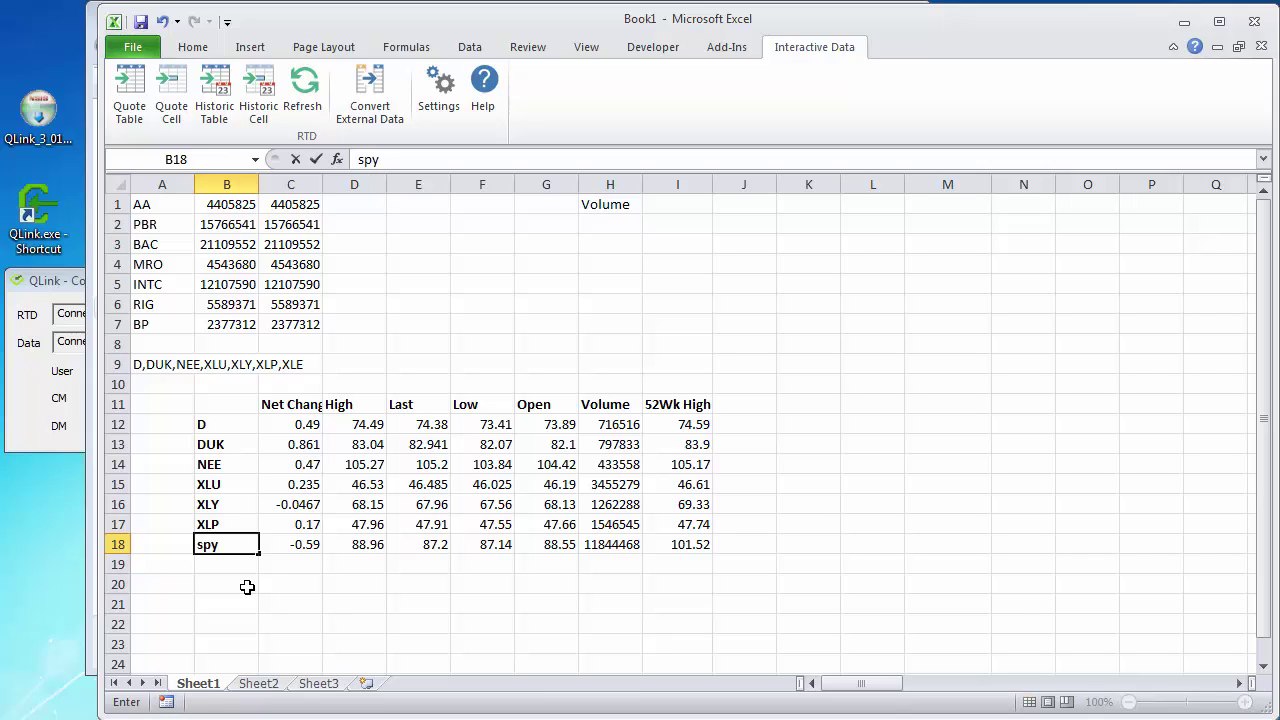
key(Return)
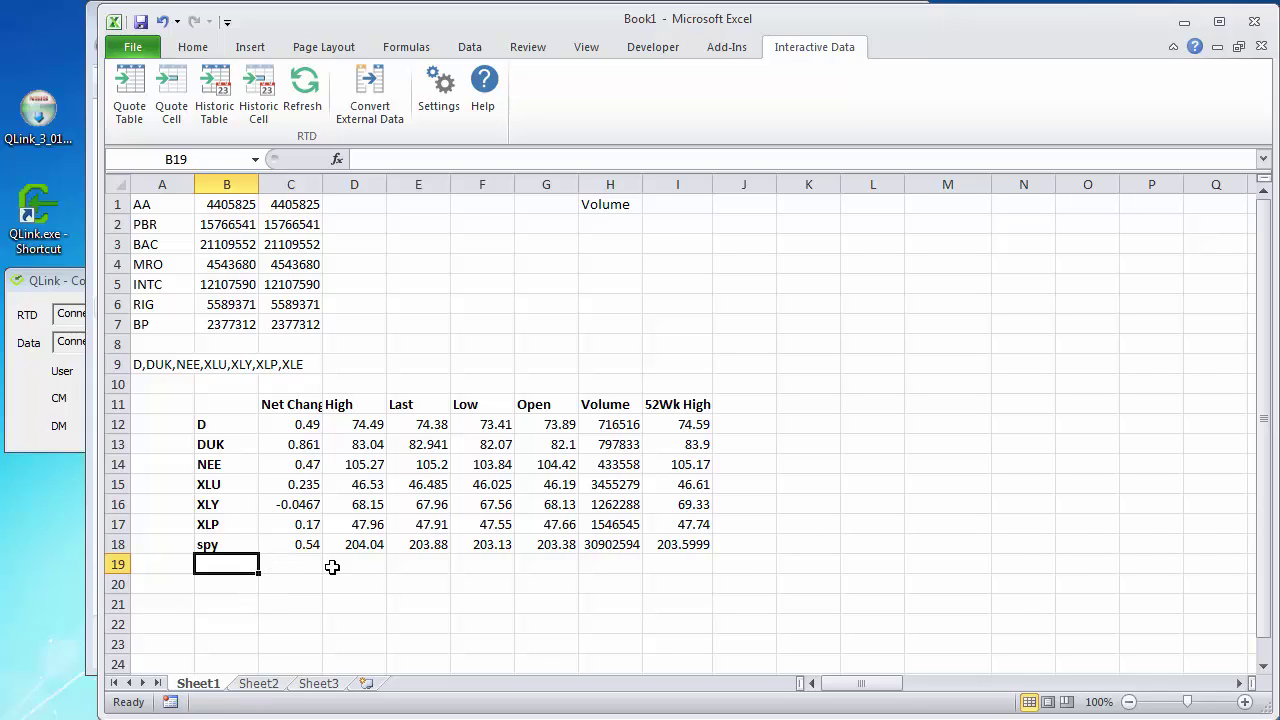
click(212, 547)
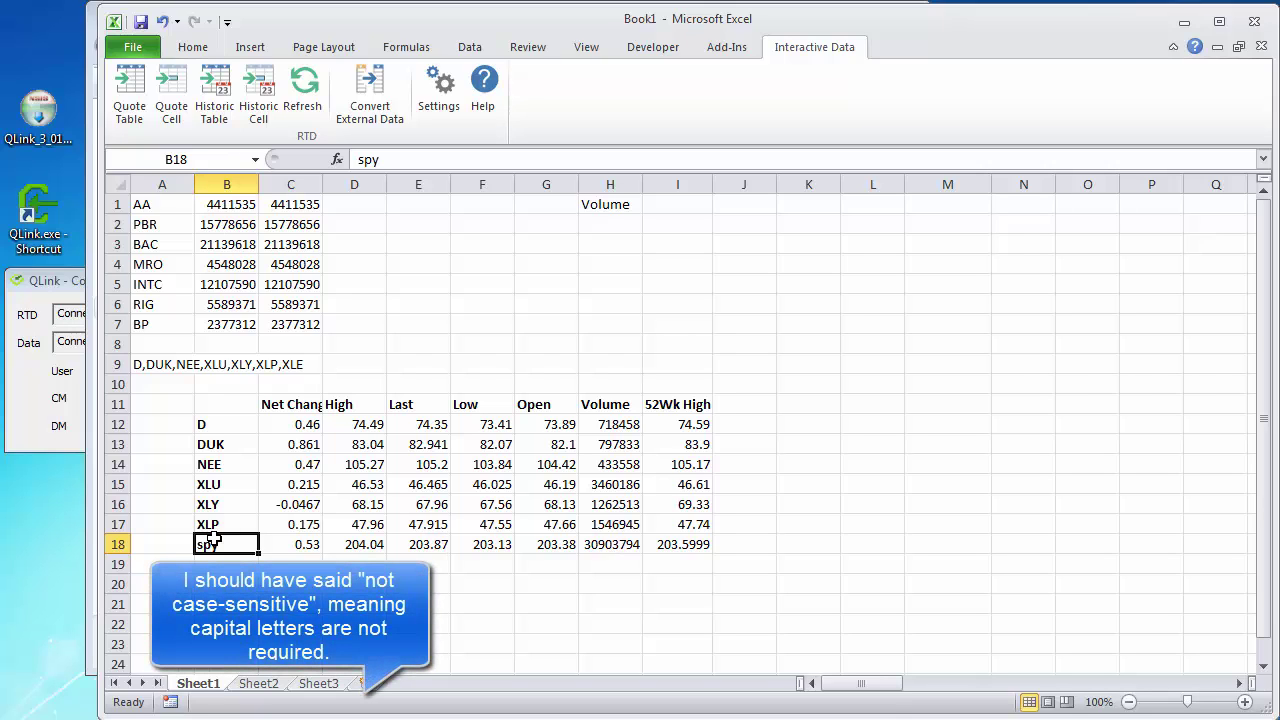
text(SPY)
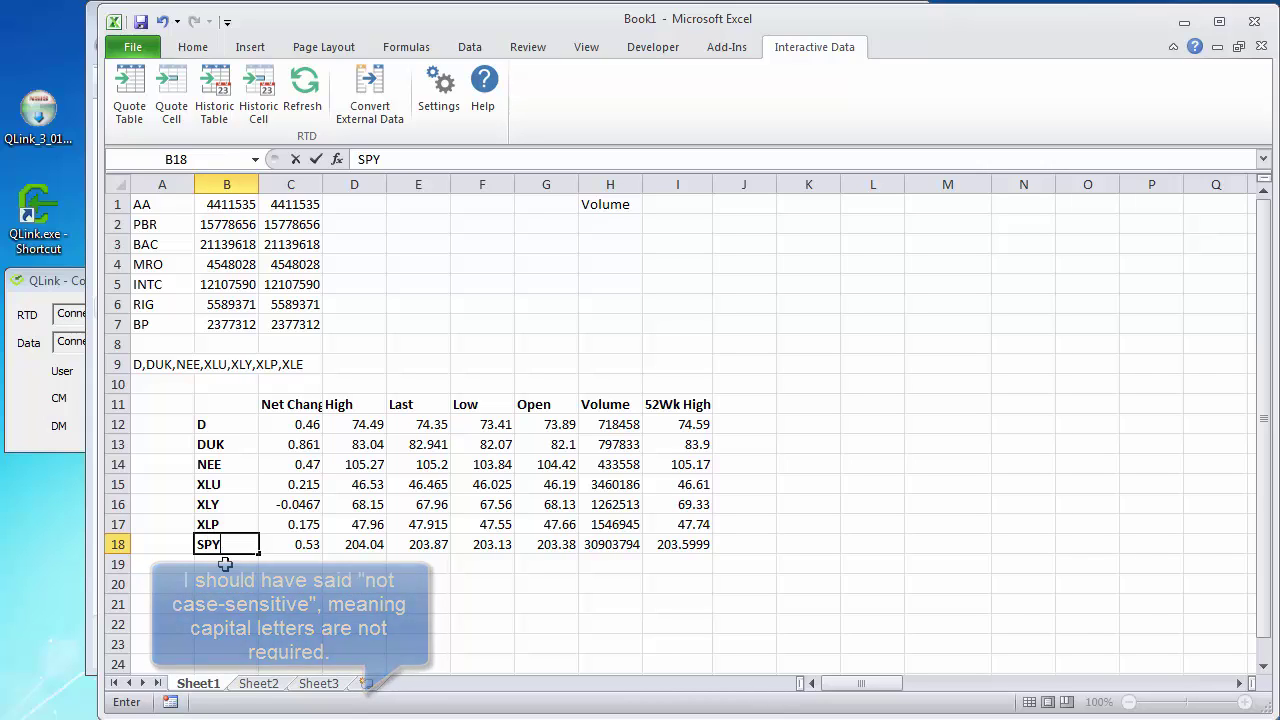
key(Return)
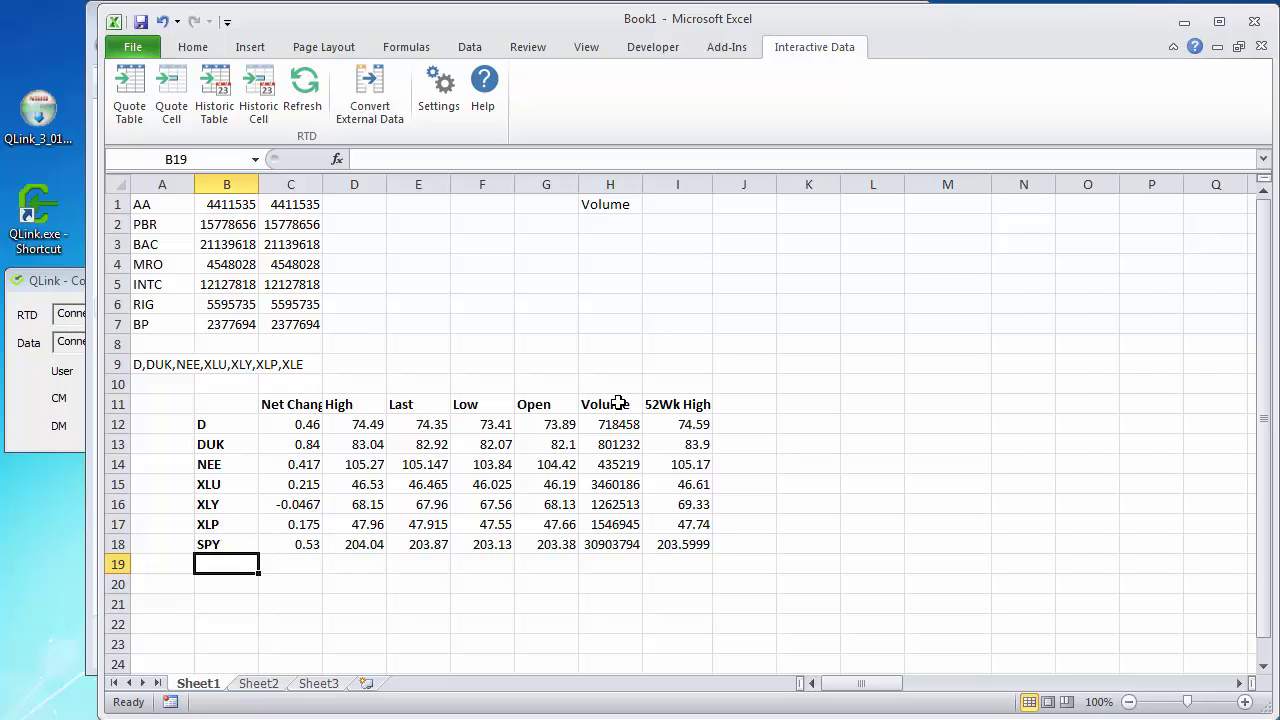
Change the I11 header from 52Wk High to 52Wk Low so column I shows 52-week lows.
click(677, 405)
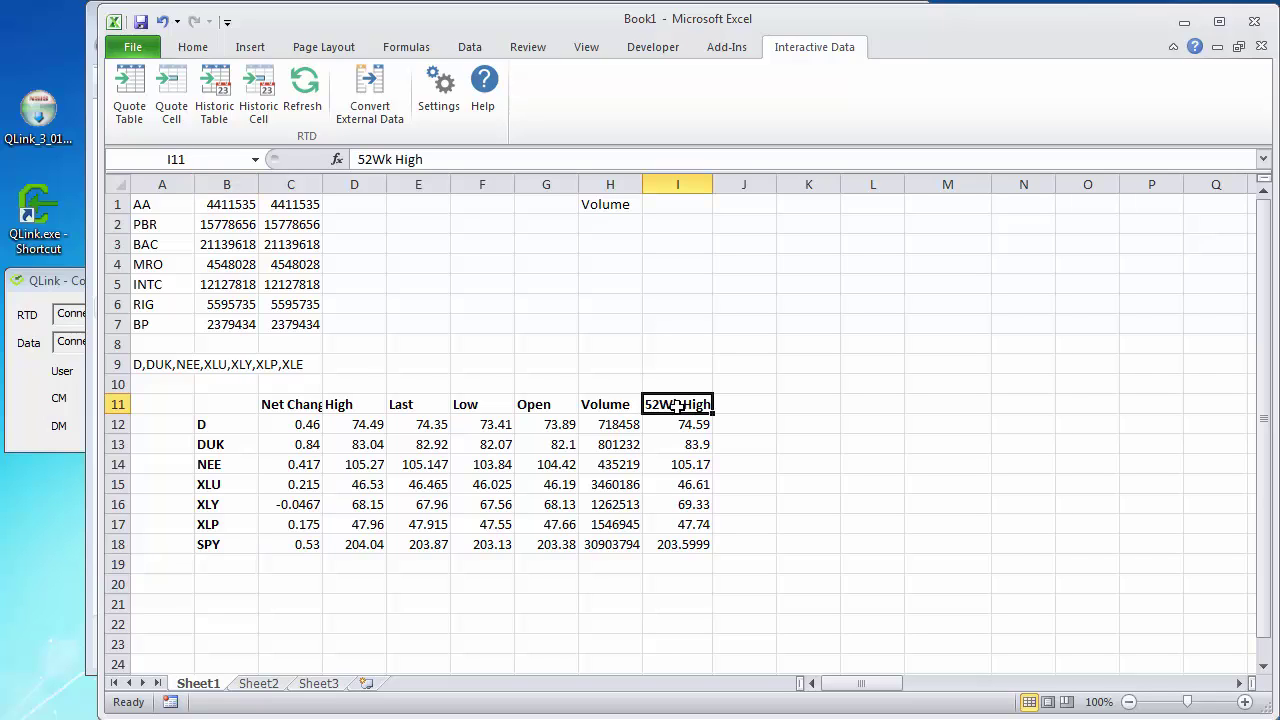
double_click(421, 158)
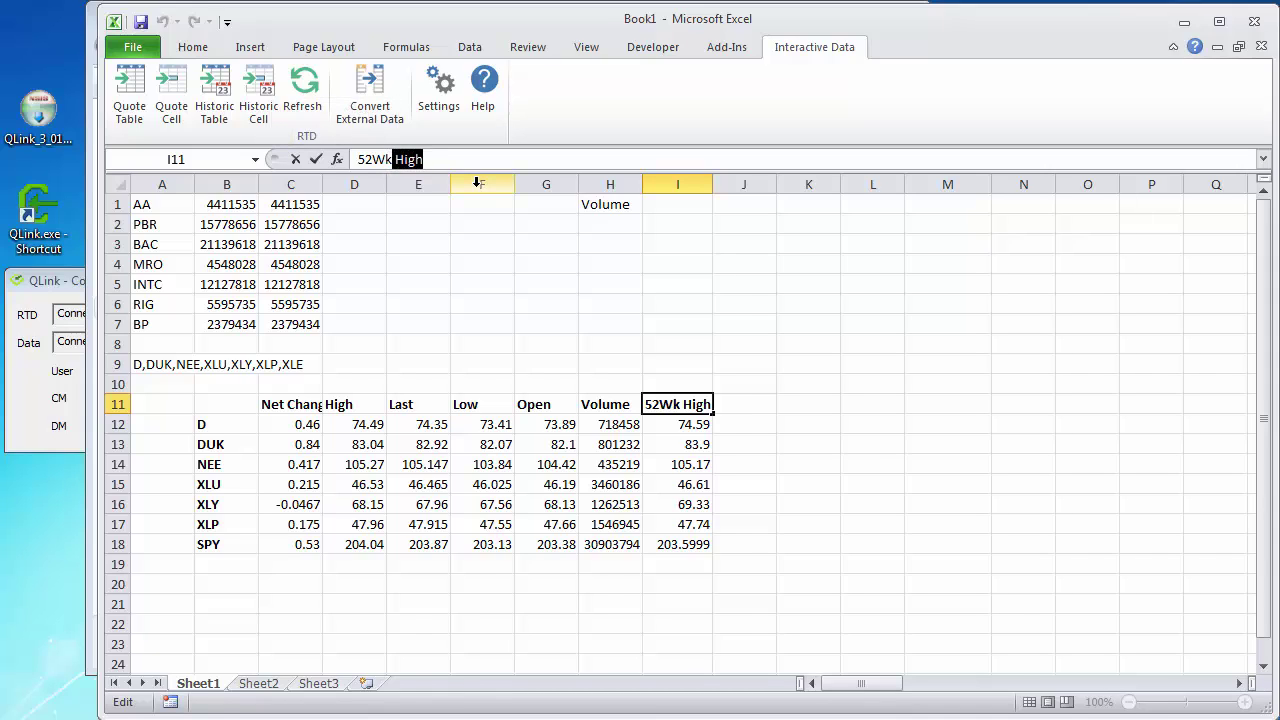
text(lOW)
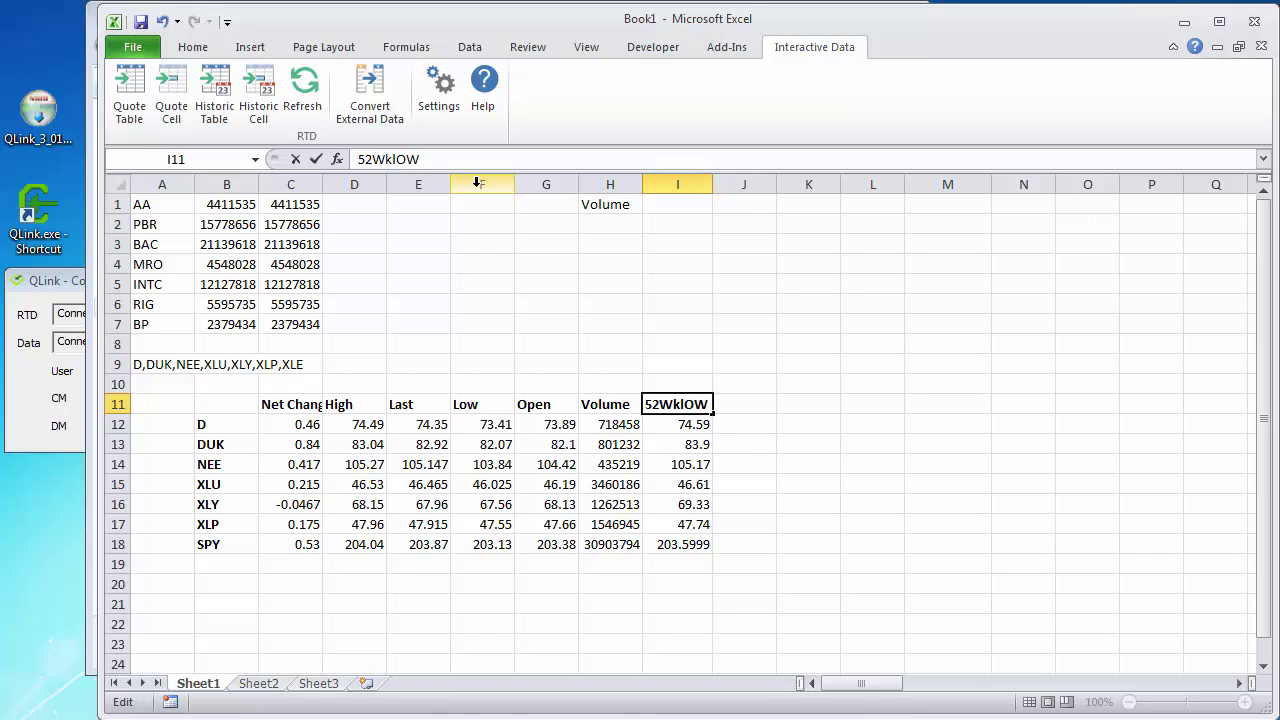
key(BackSpace)
key(BackSpace)
text(ow)
key(Return)
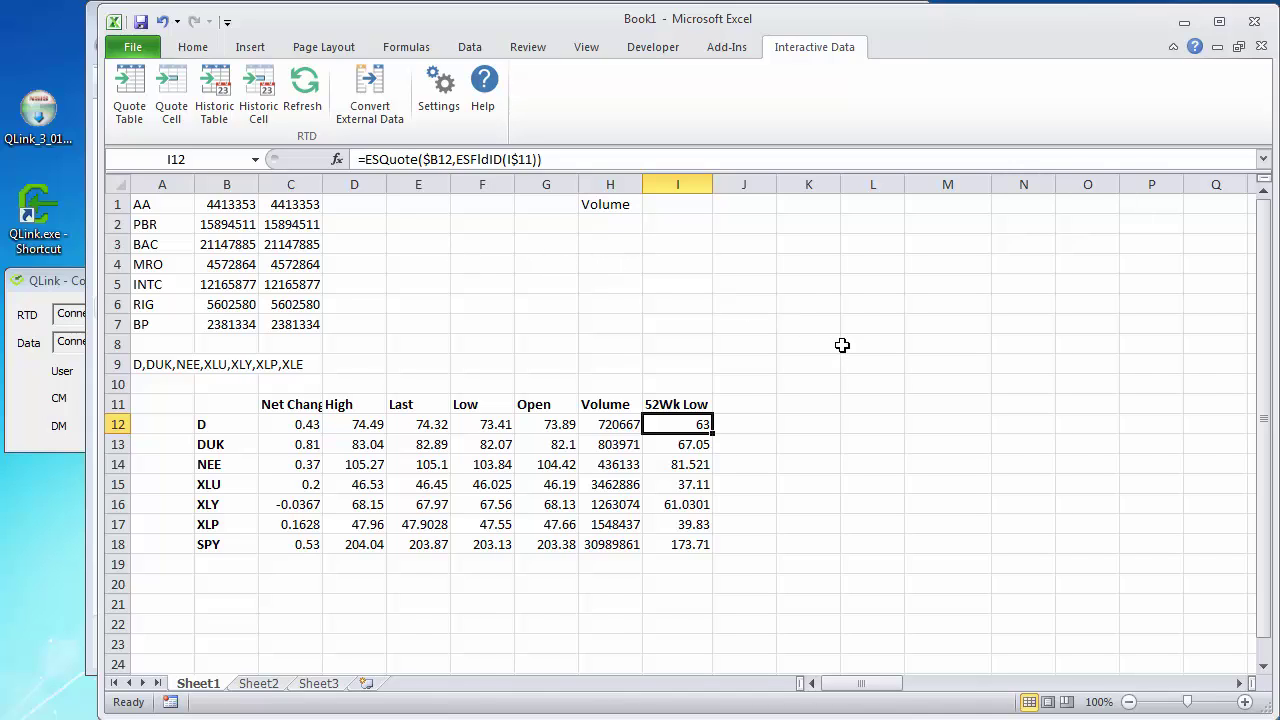
click(872, 302)
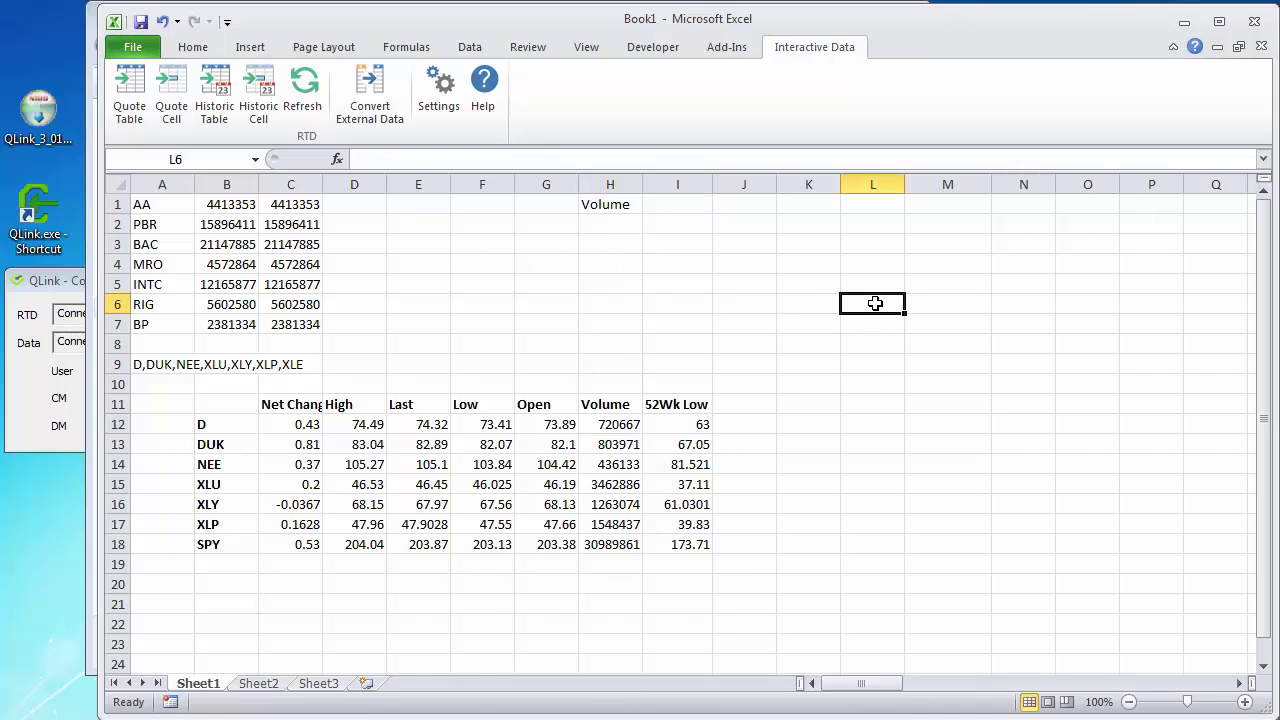
Browse the quote-cell field list for XLE, keep Net Change, and cancel without inserting.
click(174, 100)
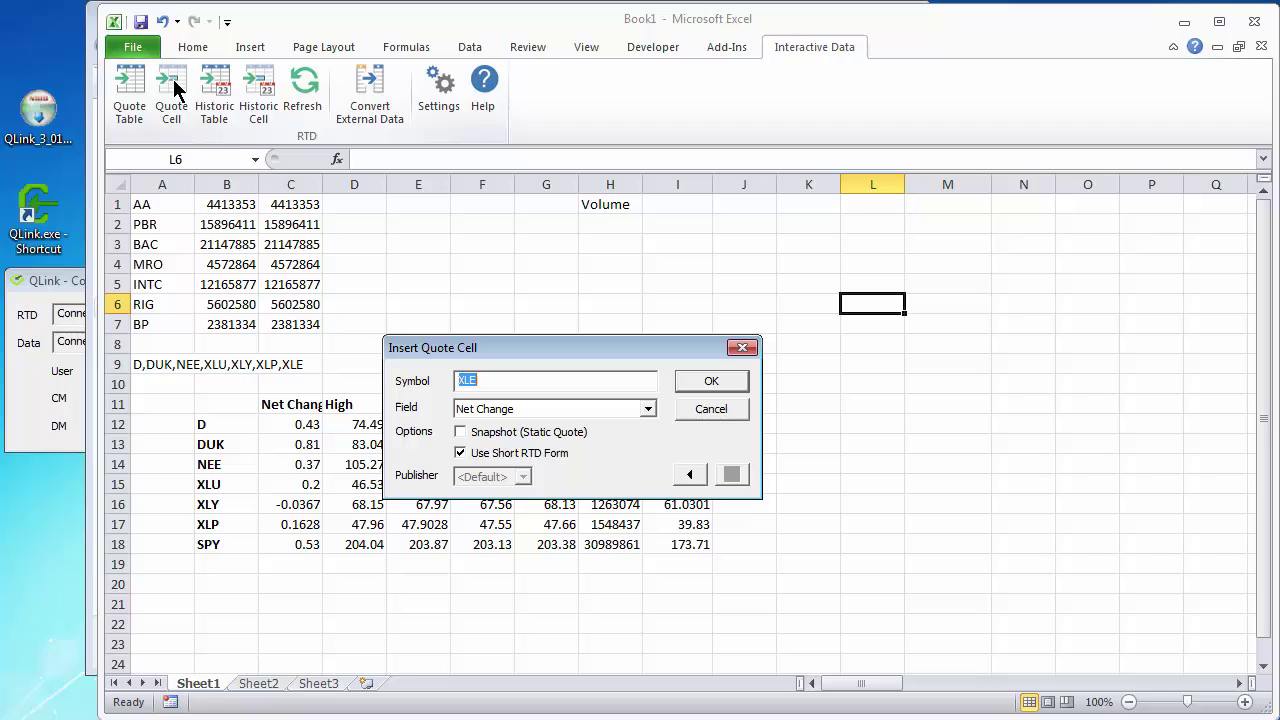
click(645, 411)
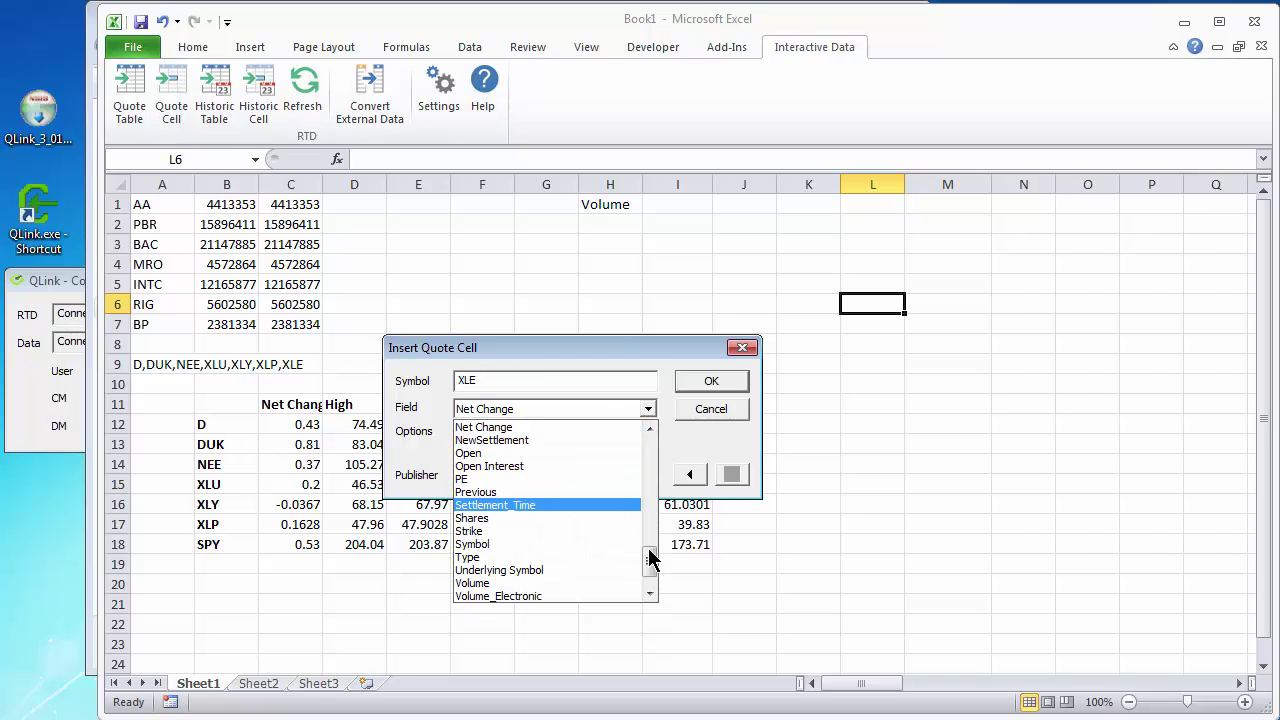
drag(650, 560, 647, 520)
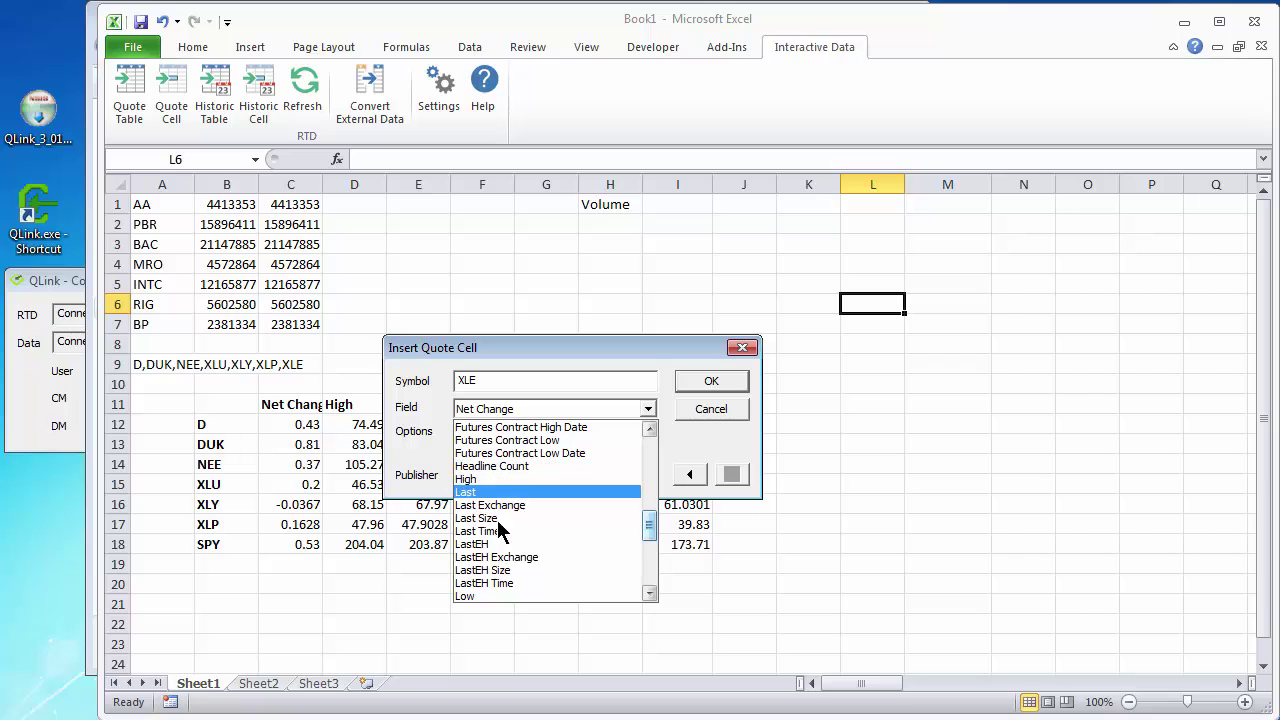
click(729, 403)
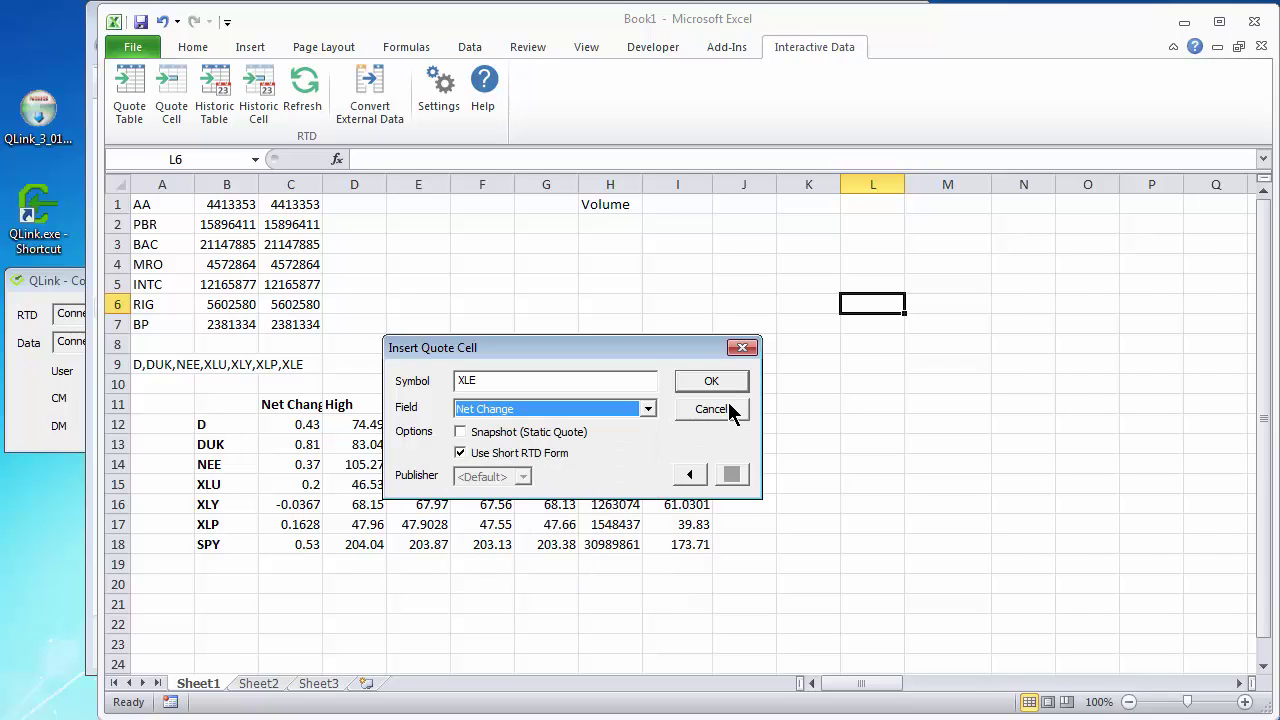
click(742, 347)
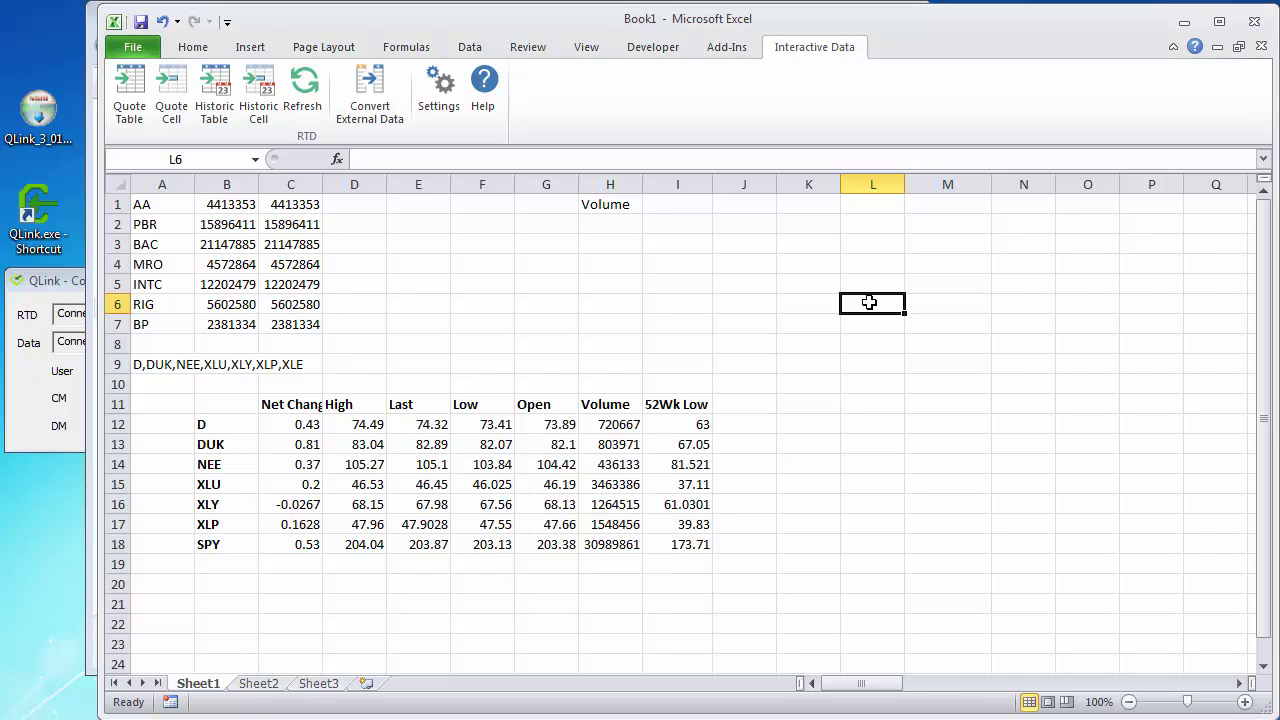
Rename the I11 header to Last Size so column I lists last trade sizes, then select I12.
click(679, 402)
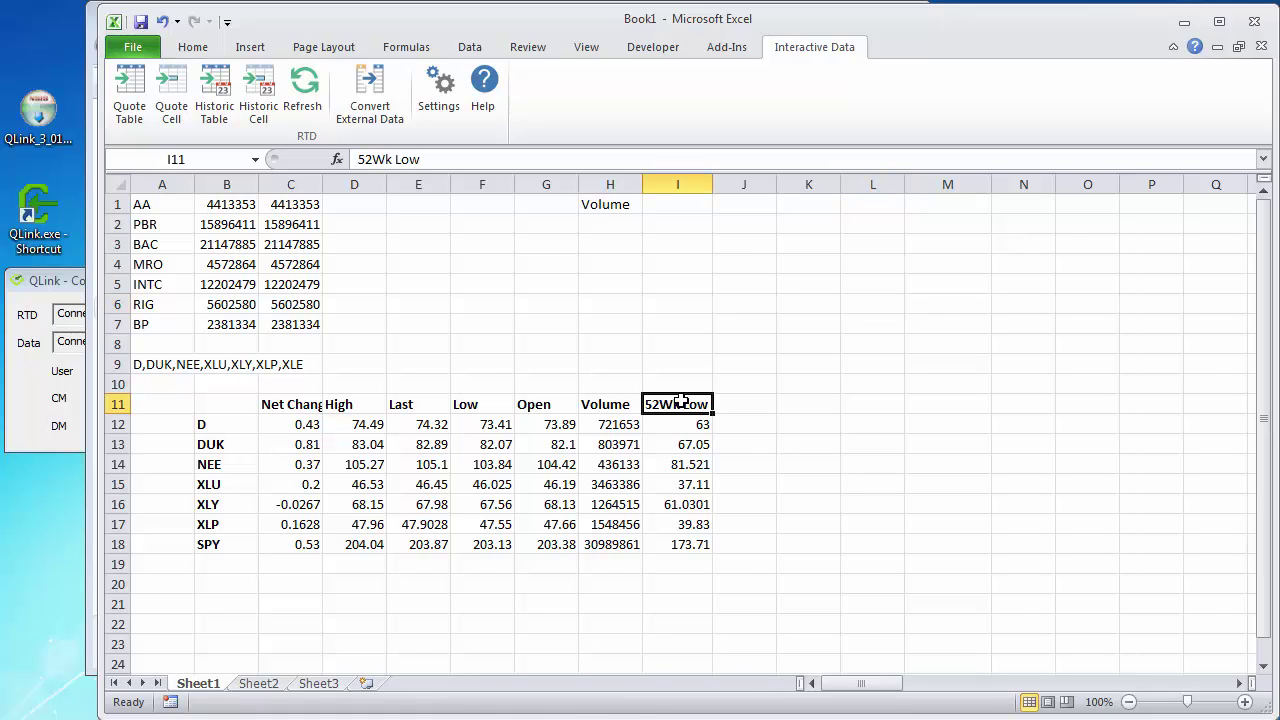
text(LAST)
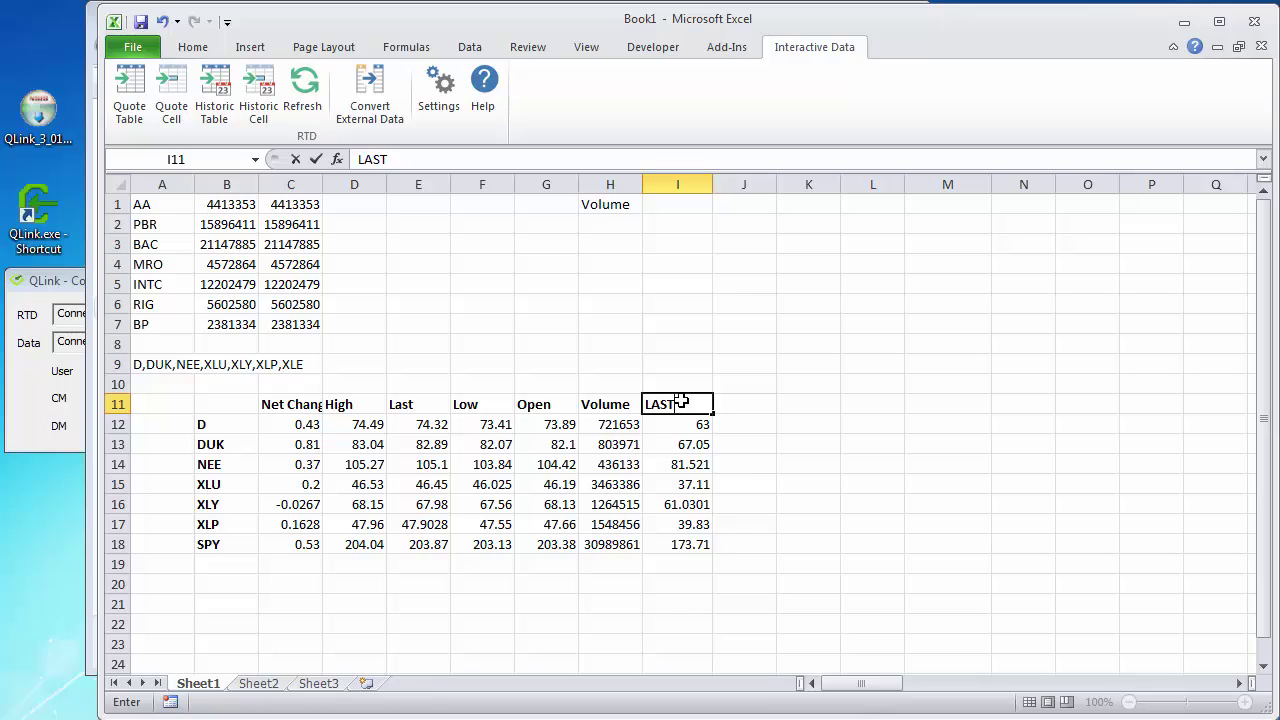
key(BackSpace)
key(BackSpace)
key(BackSpace)
text(ast Size)
click(315, 160)
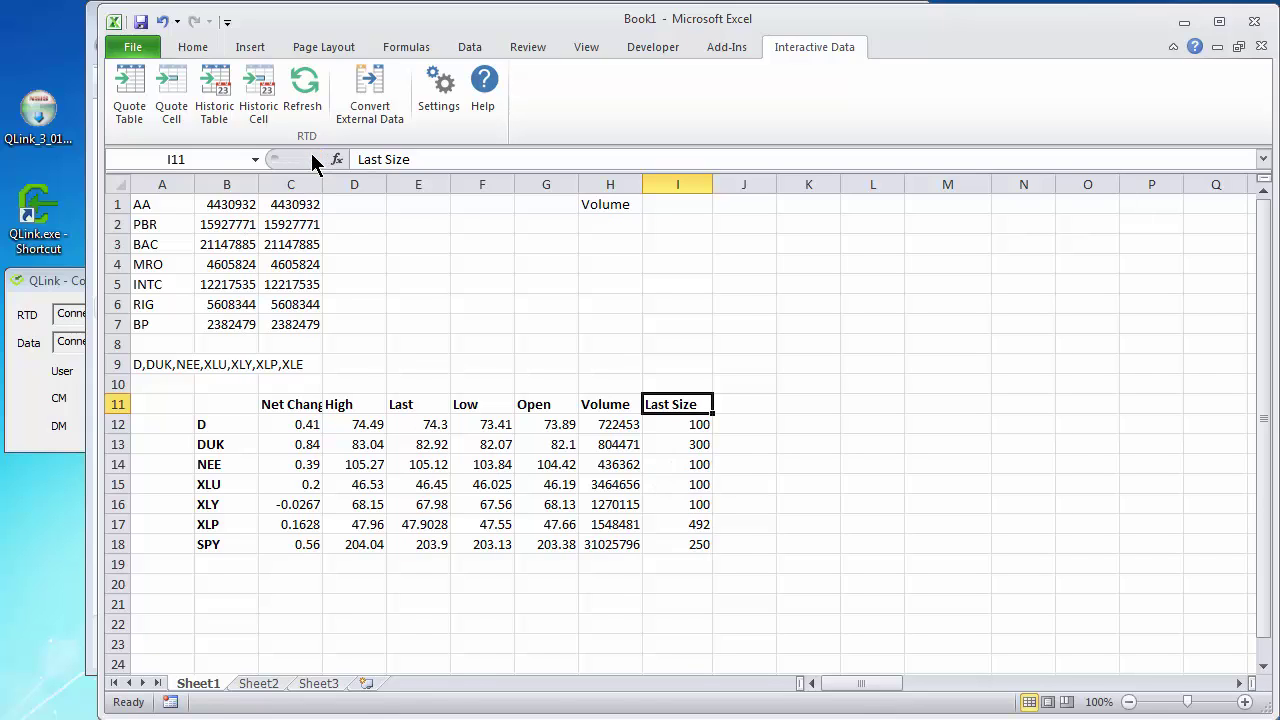
click(685, 424)
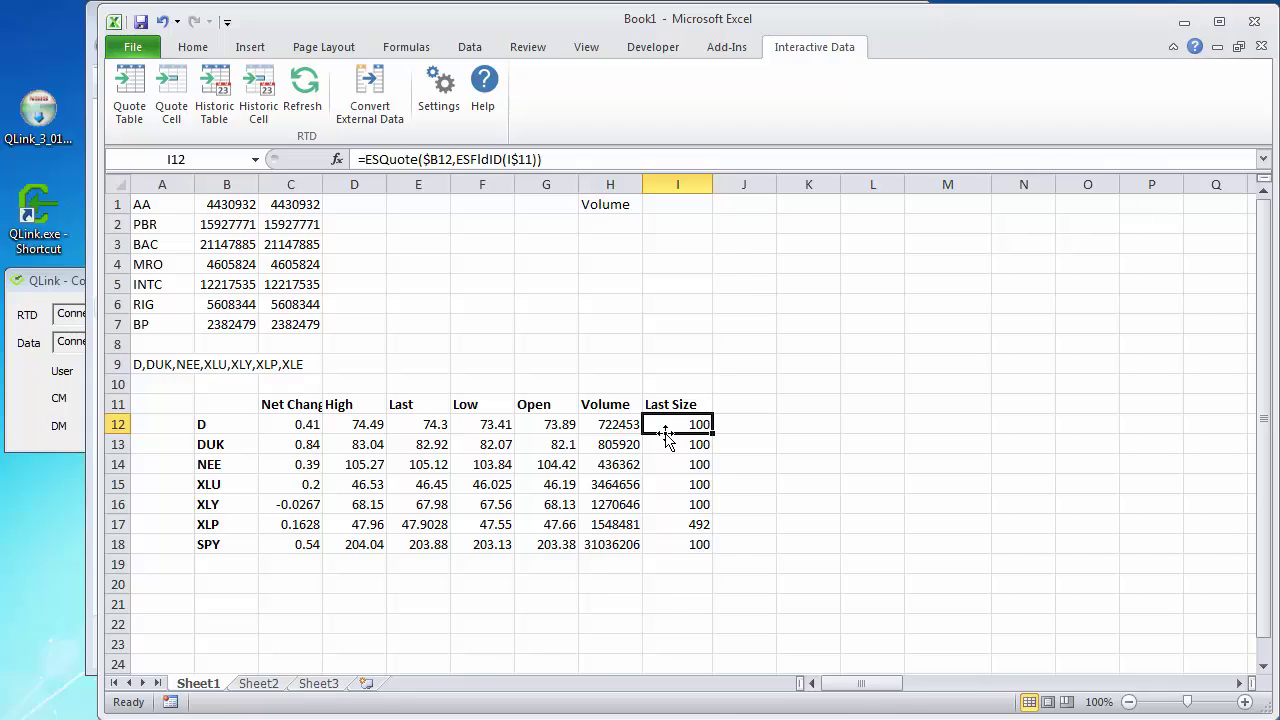
Simplify I12 to =ESQuote($B12,I$11) by dropping the ESFldID wrapper, then go to Sheet3.
click(541, 162)
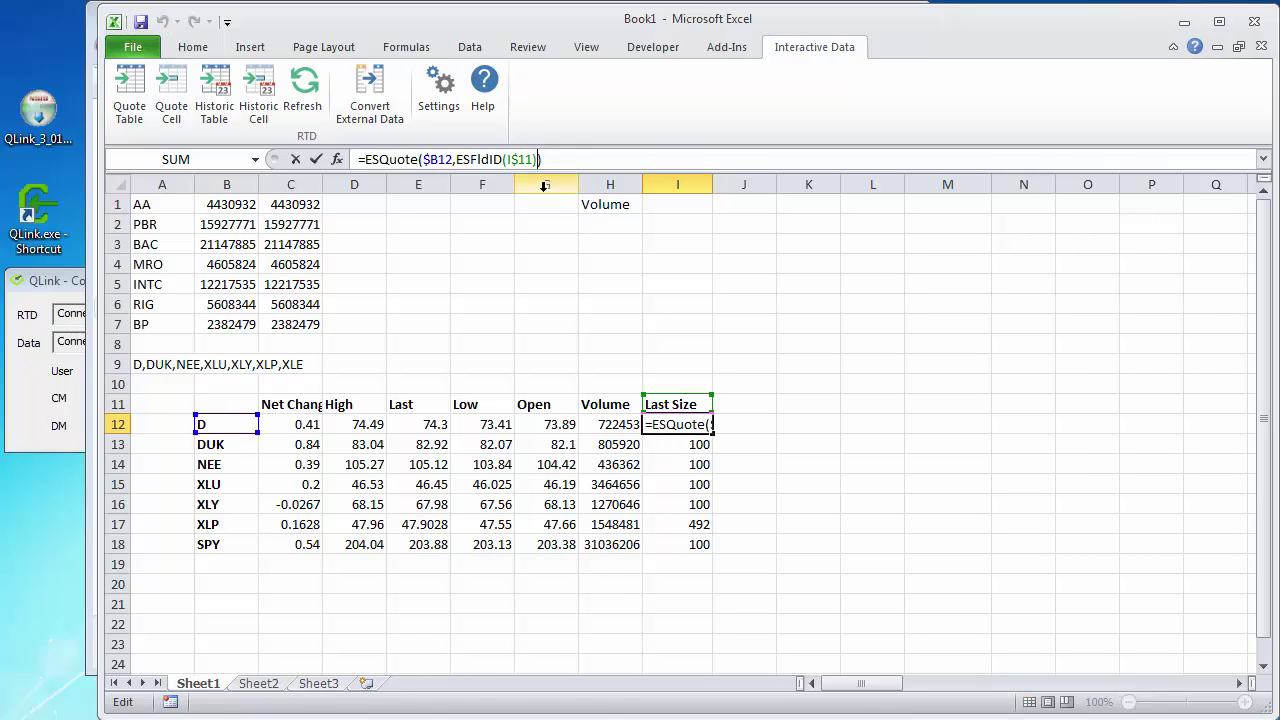
key(BackSpace)
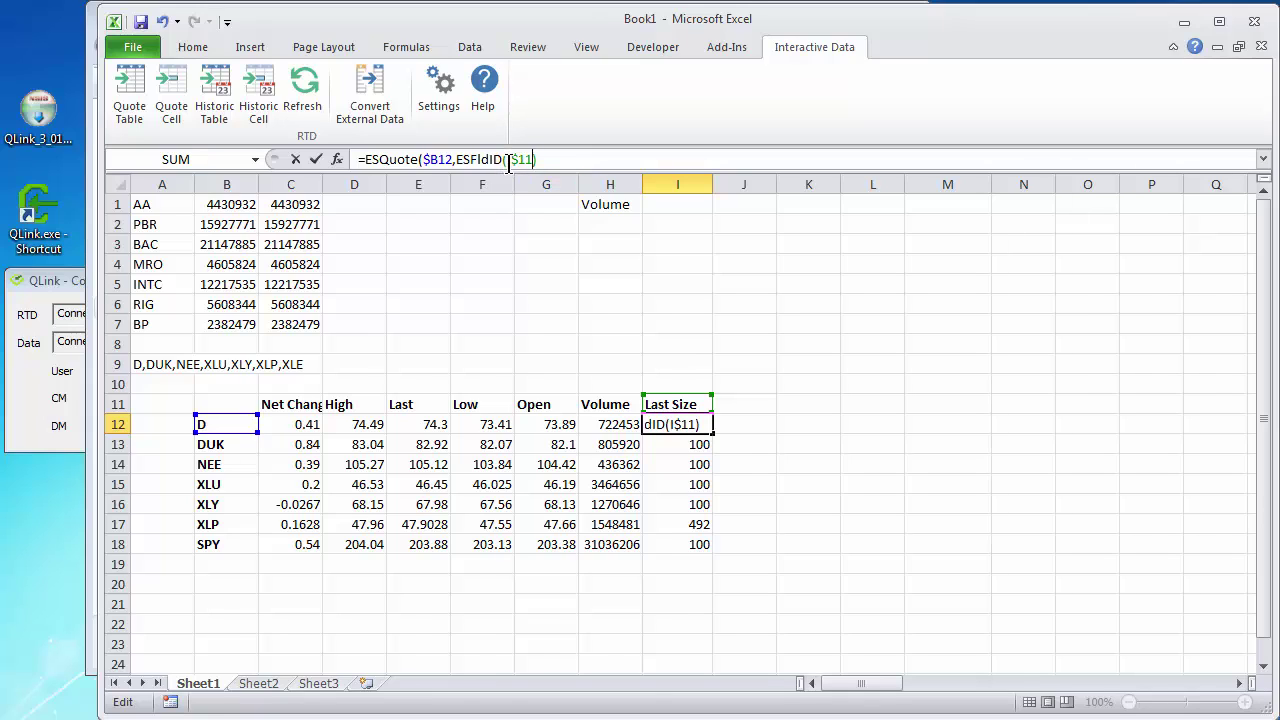
key(BackSpace)
key(BackSpace)
key(BackSpace)
key(BackSpace)
key(BackSpace)
key(BackSpace)
key(BackSpace)
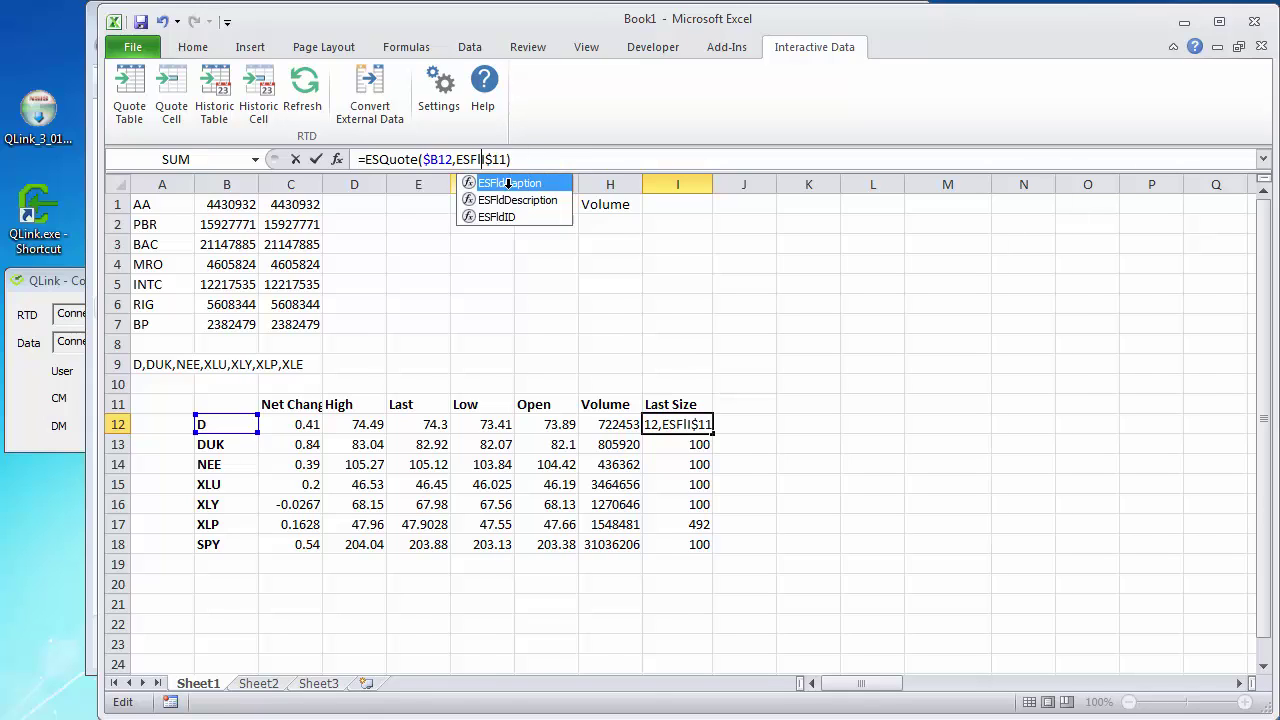
key(BackSpace)
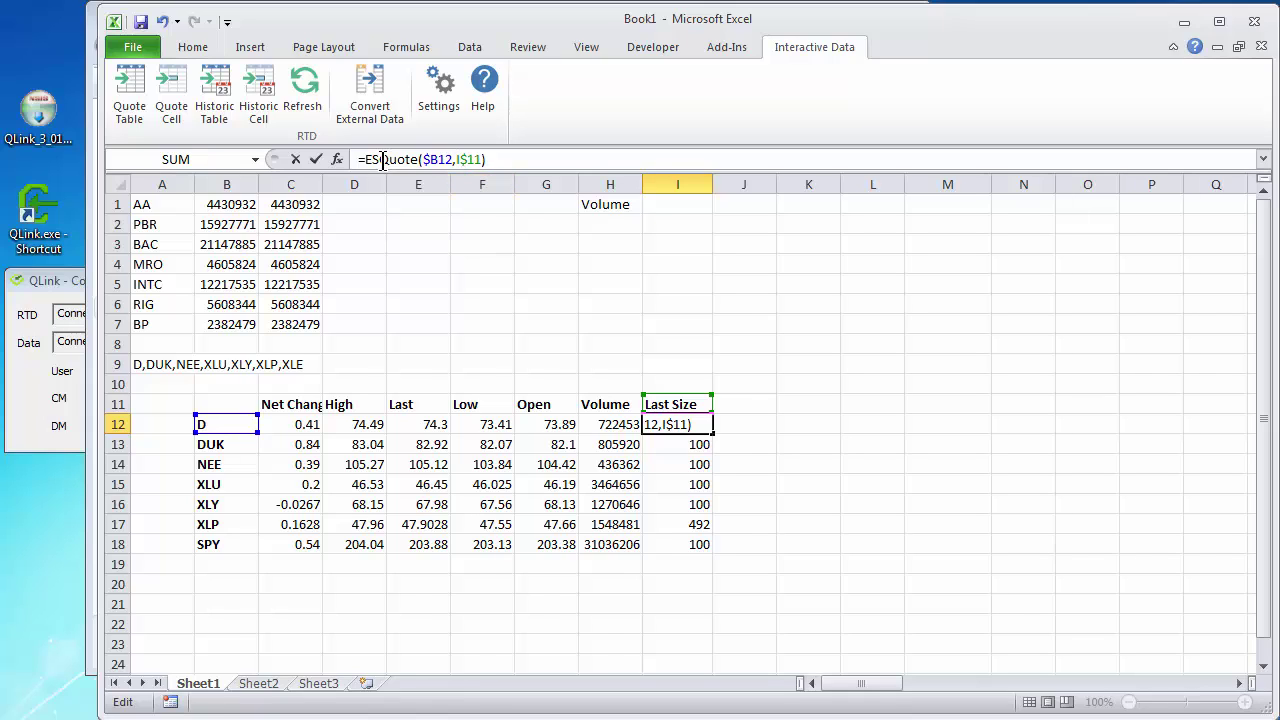
click(316, 159)
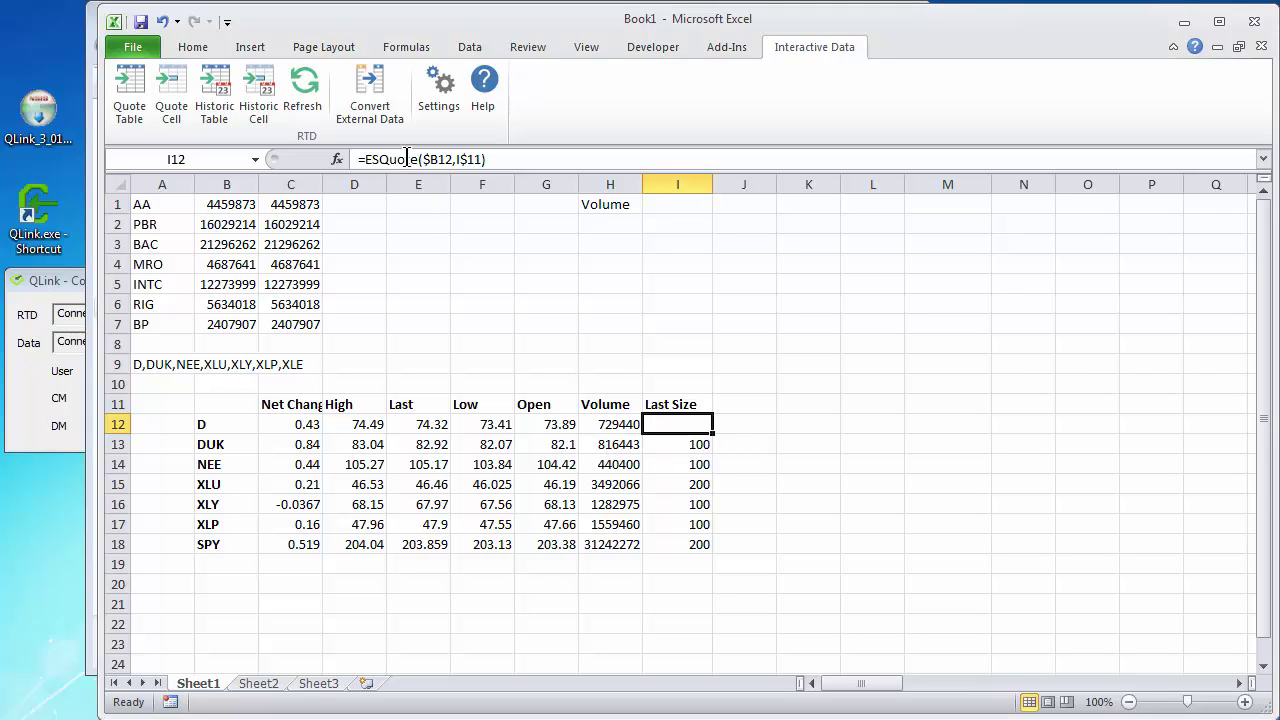
click(622, 448)
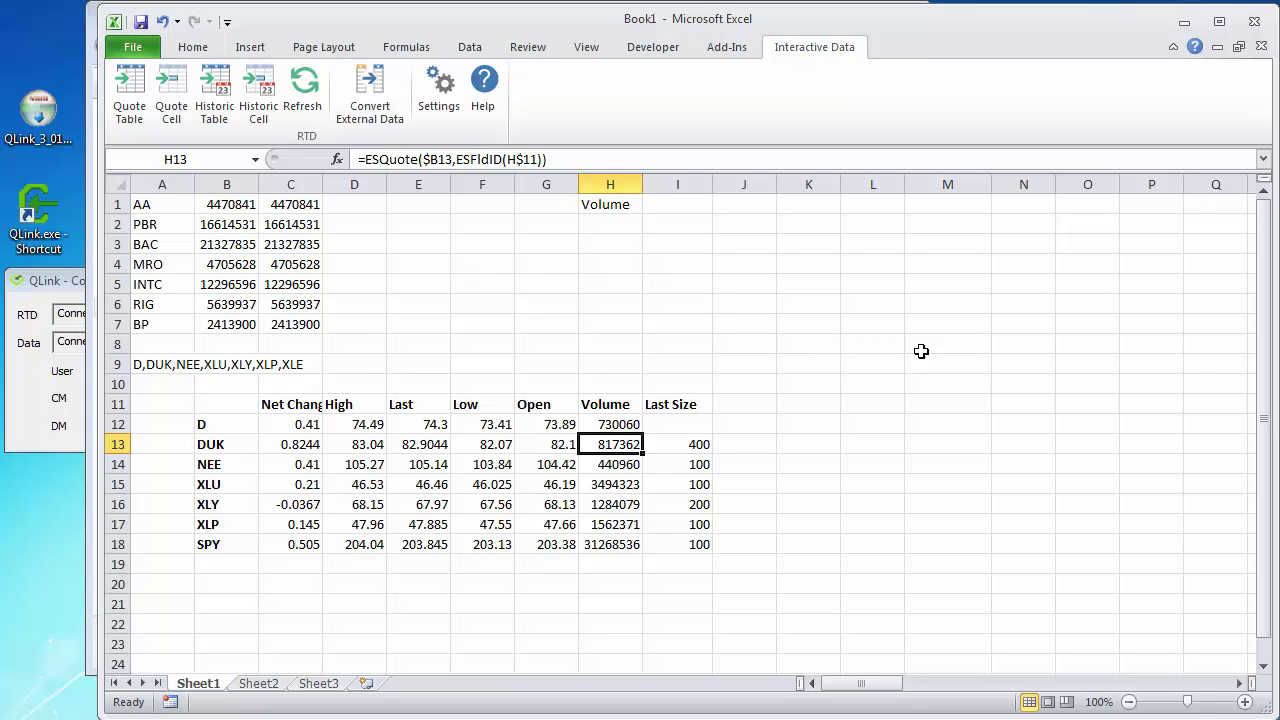
key(ctrl+Page_Down)
key(ctrl+Page_Down)
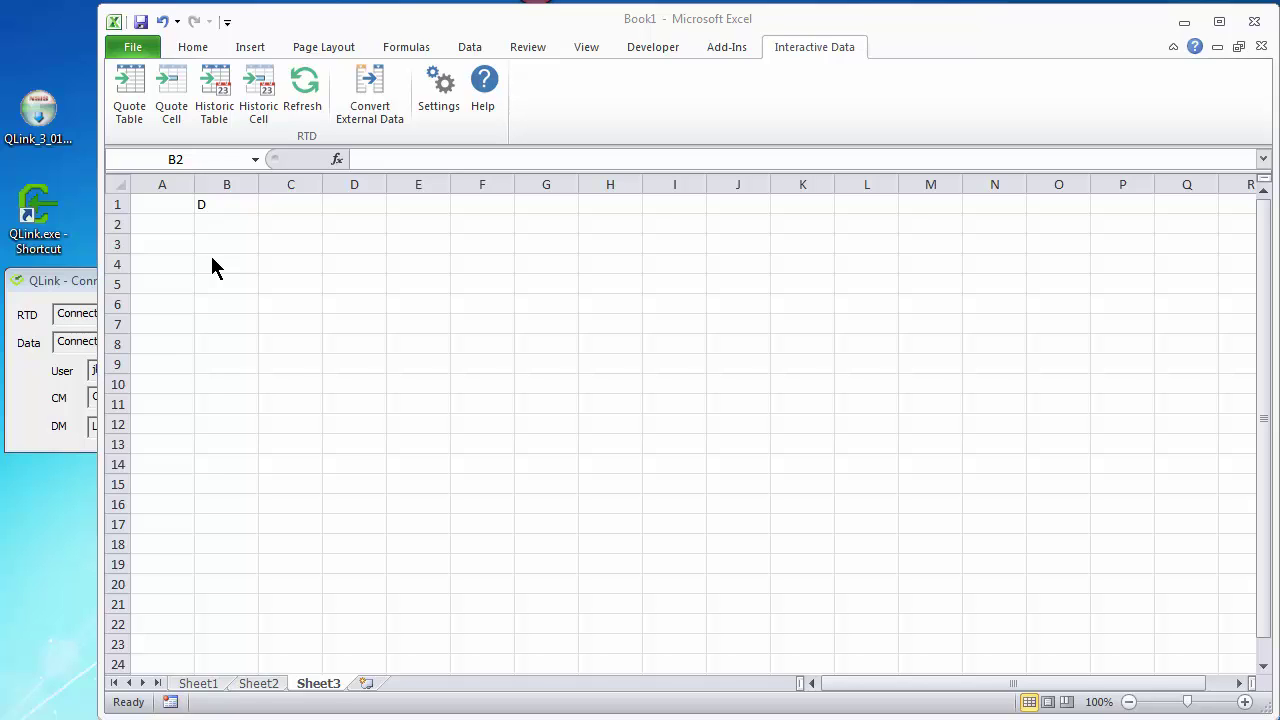
On Sheet3, select B2 below symbol D and bring up the Insert Historic Cell dialog.
click(229, 205)
click(224, 203)
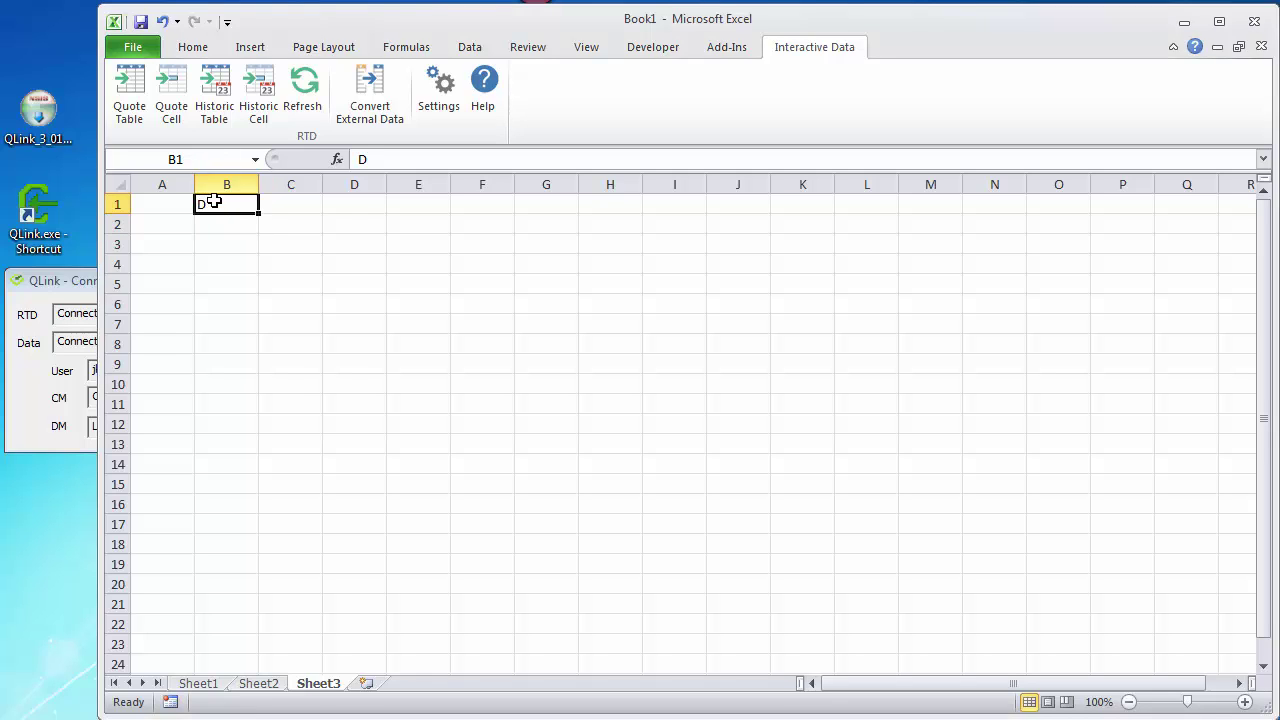
click(218, 223)
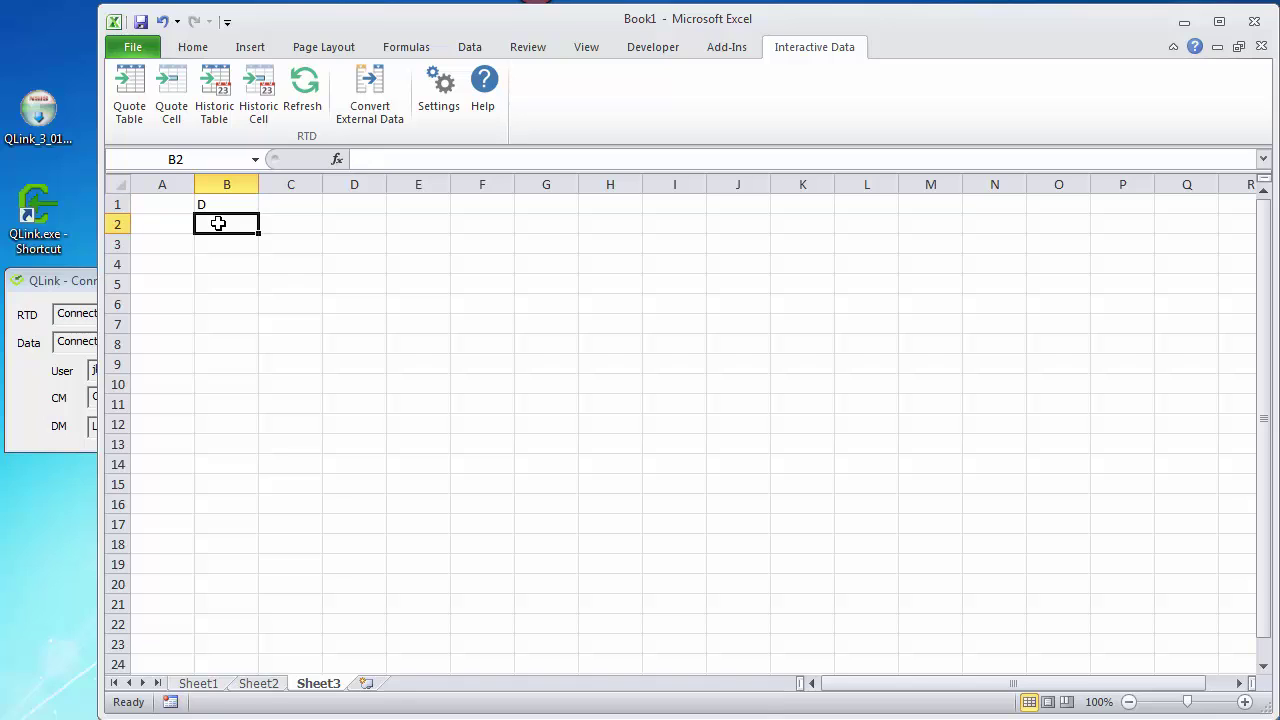
click(262, 107)
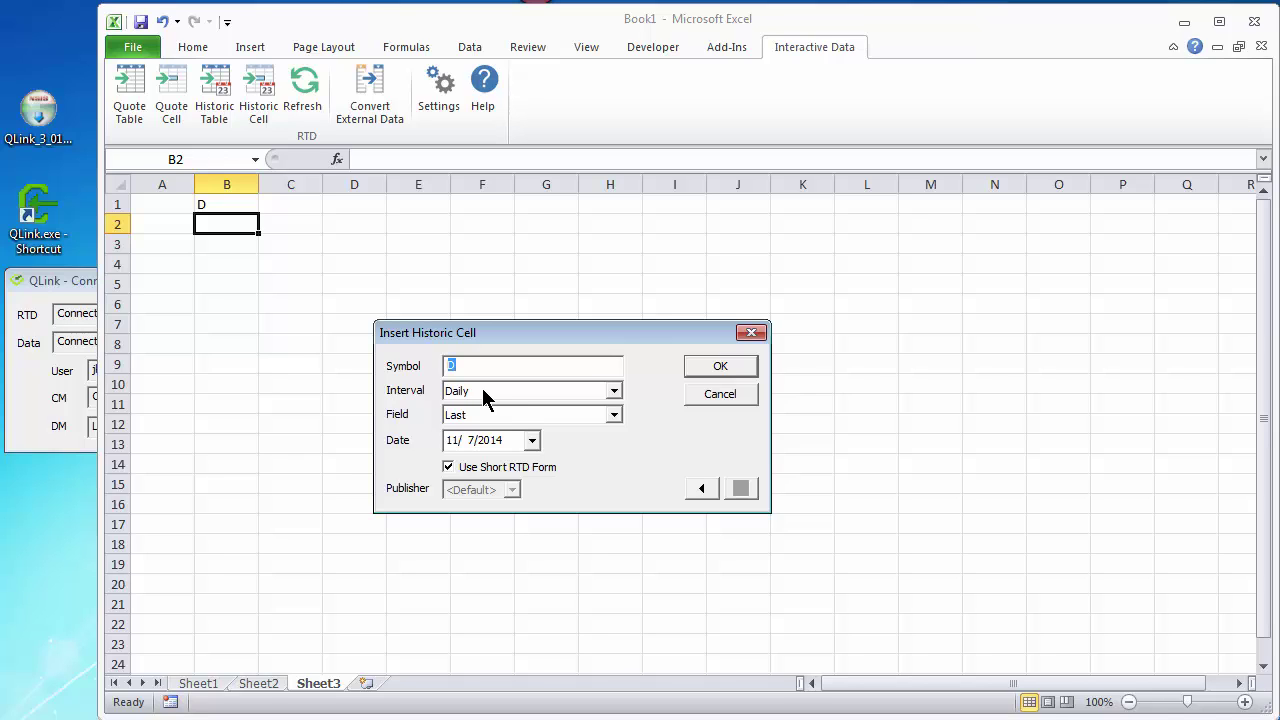
Insert a daily historic cell in B2 for D's Last price on 11/7/2014, showing 73.89.
click(613, 415)
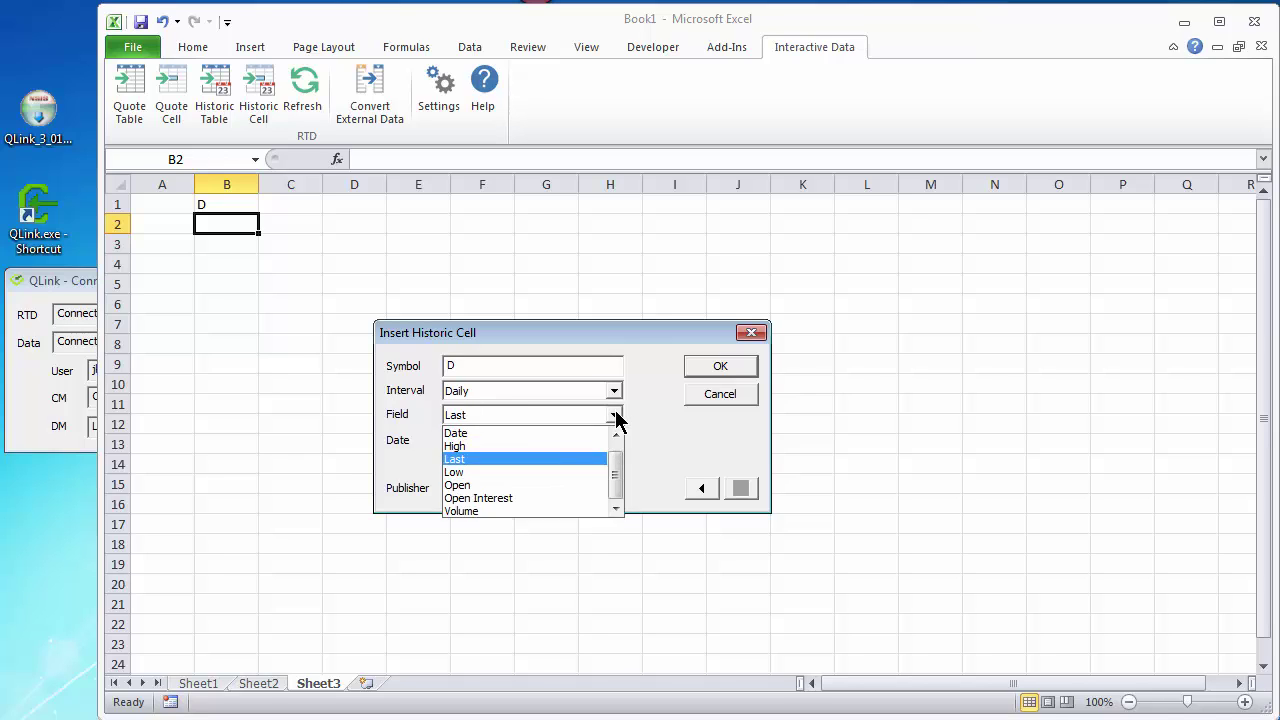
click(517, 460)
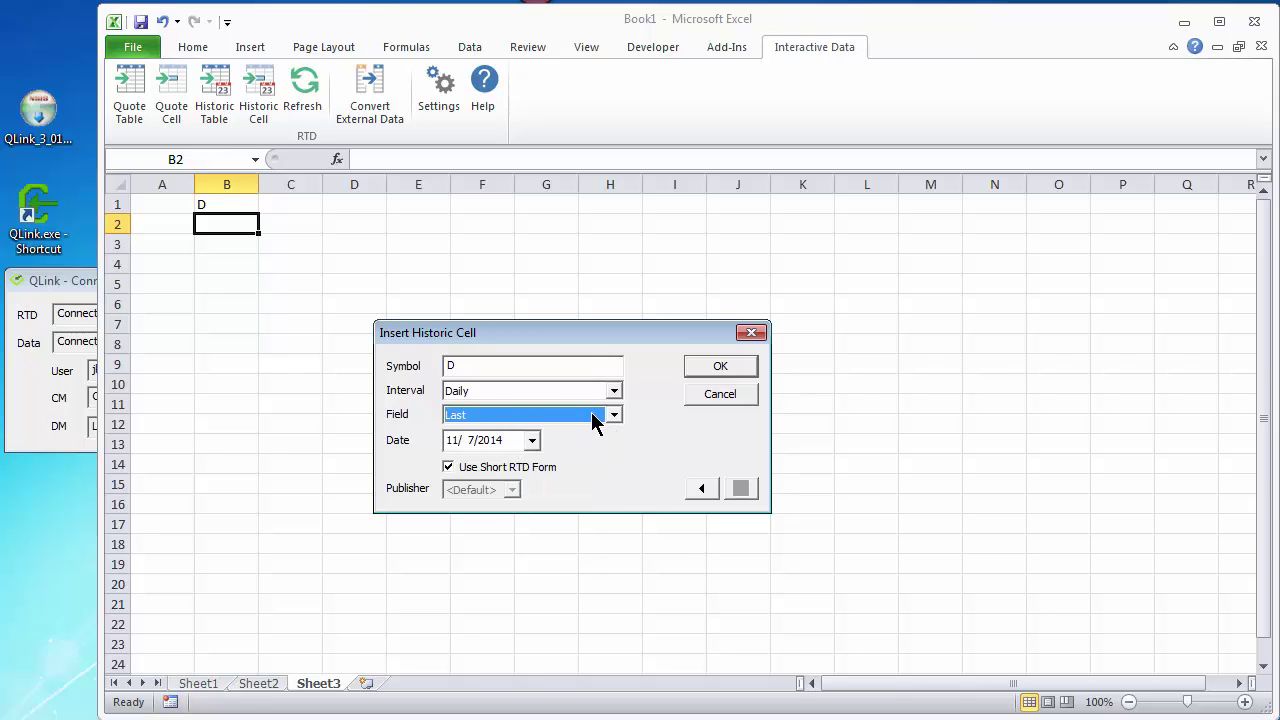
click(532, 441)
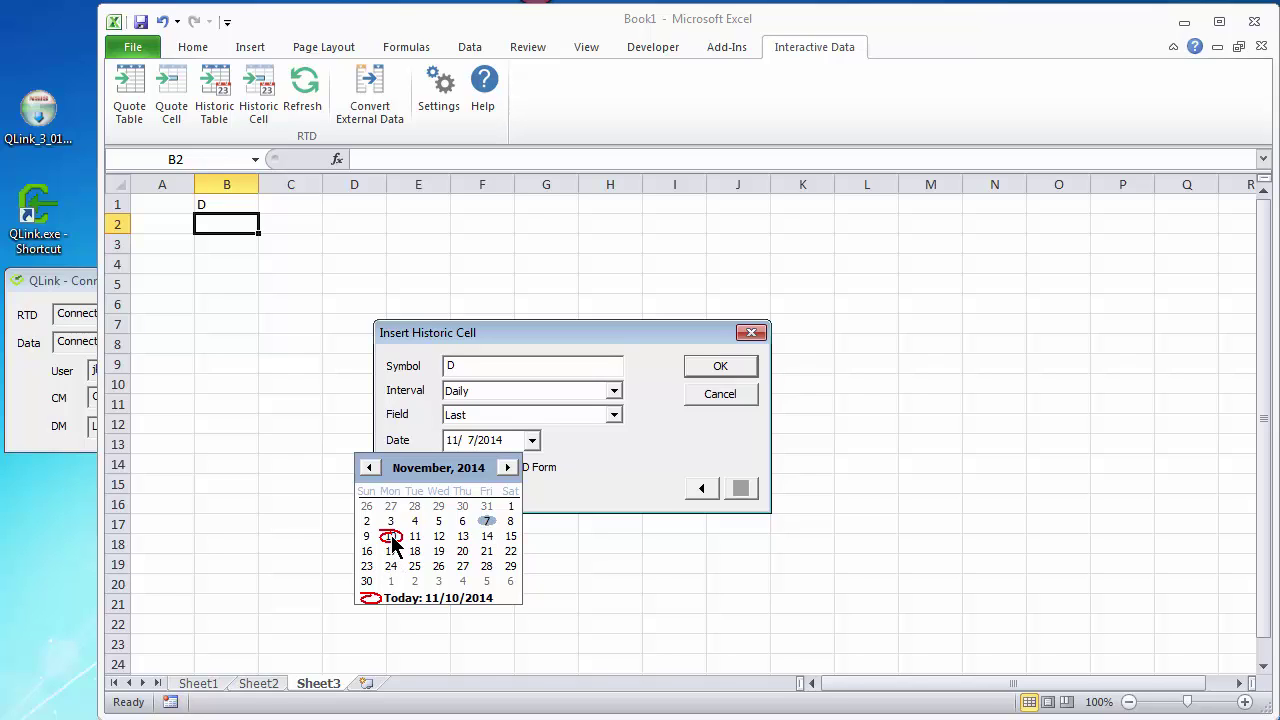
click(488, 521)
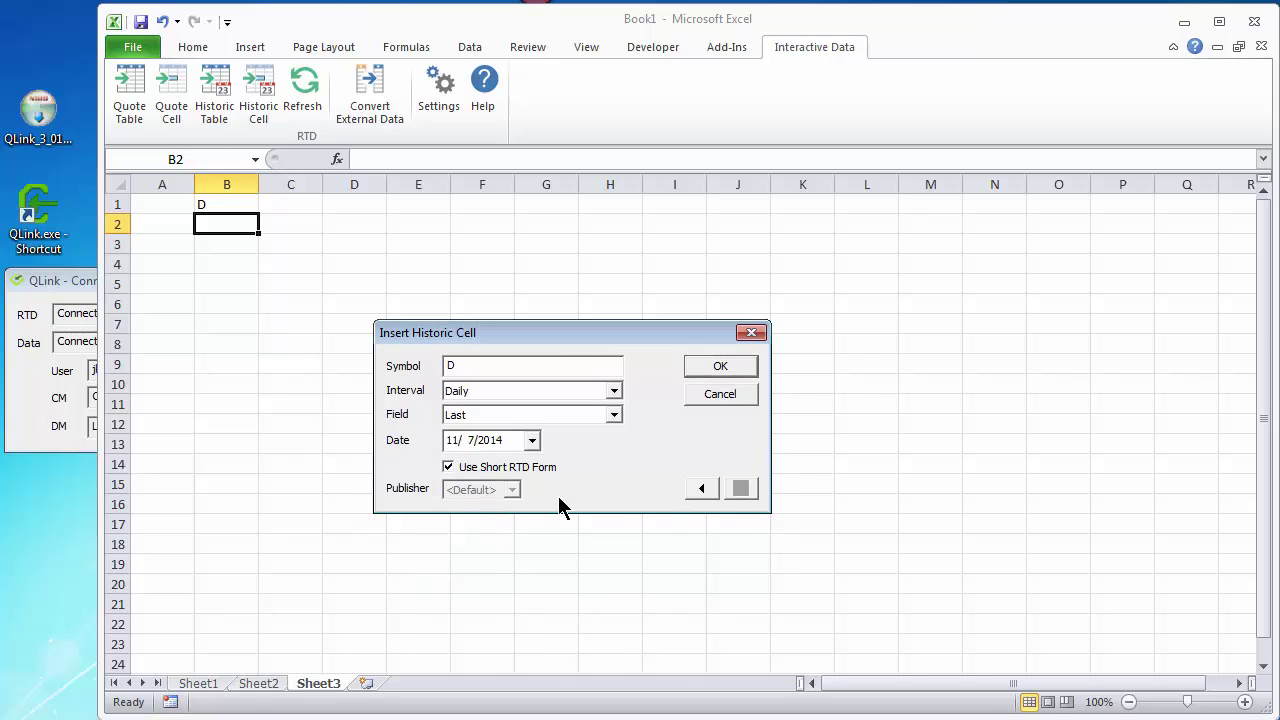
click(709, 370)
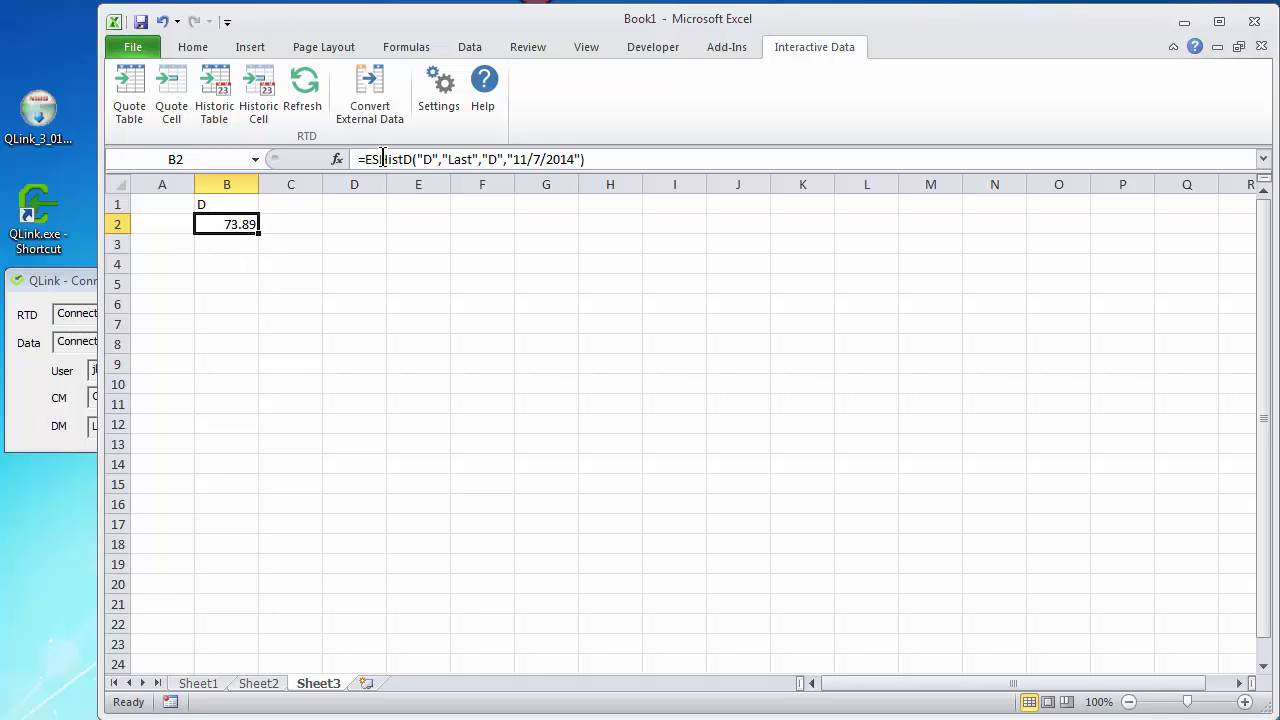
Replace the fixed "D" symbol in B2's ESHistD formula with the absolute reference $B$1.
click(516, 162)
text(1)
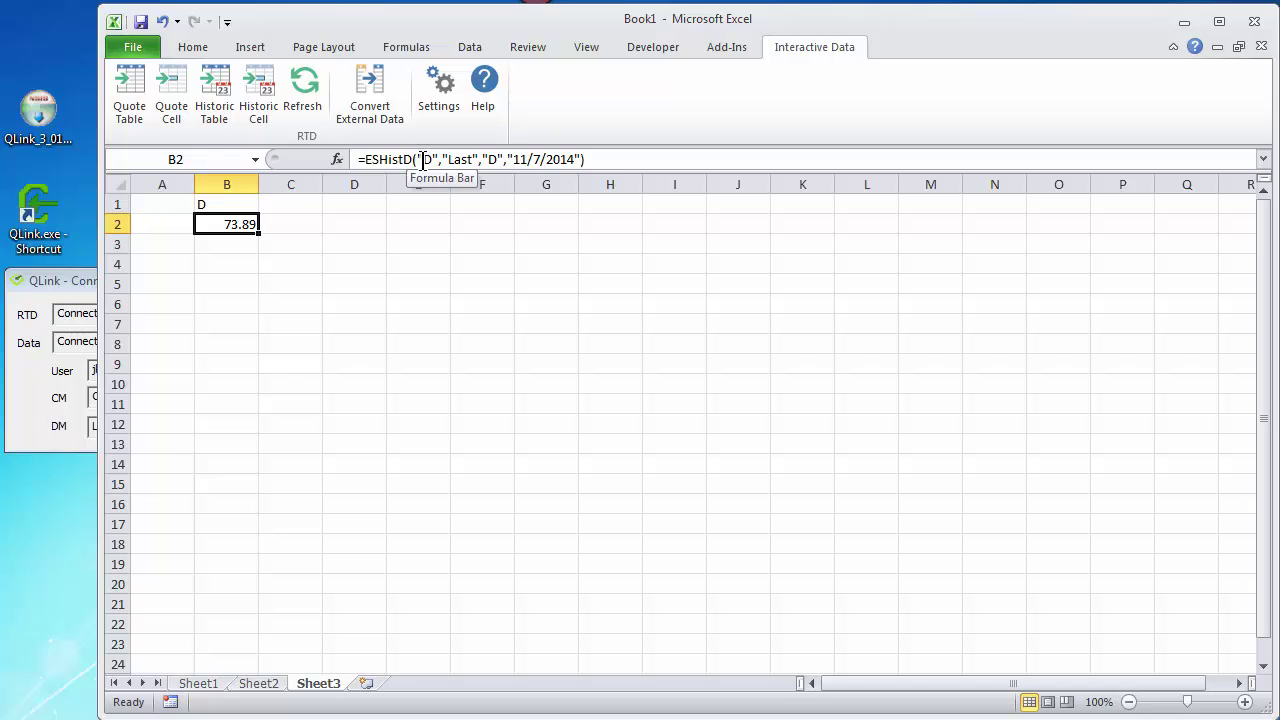
double_click(426, 159)
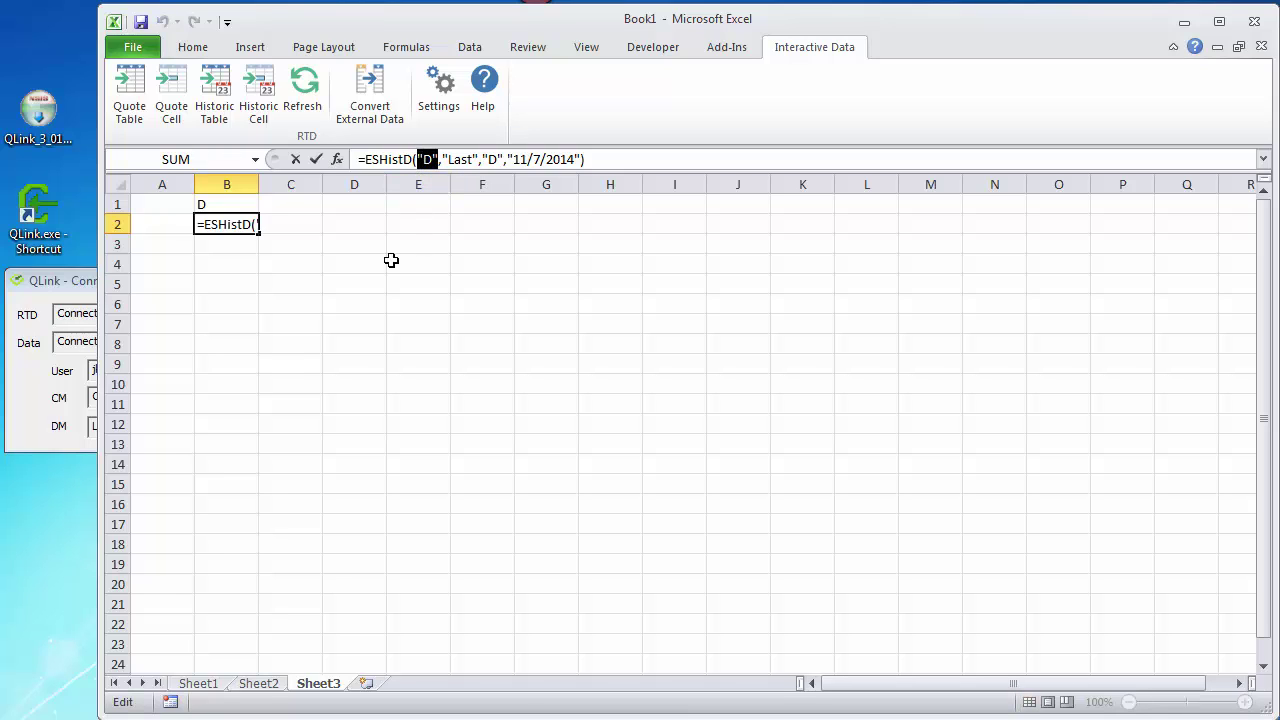
click(215, 205)
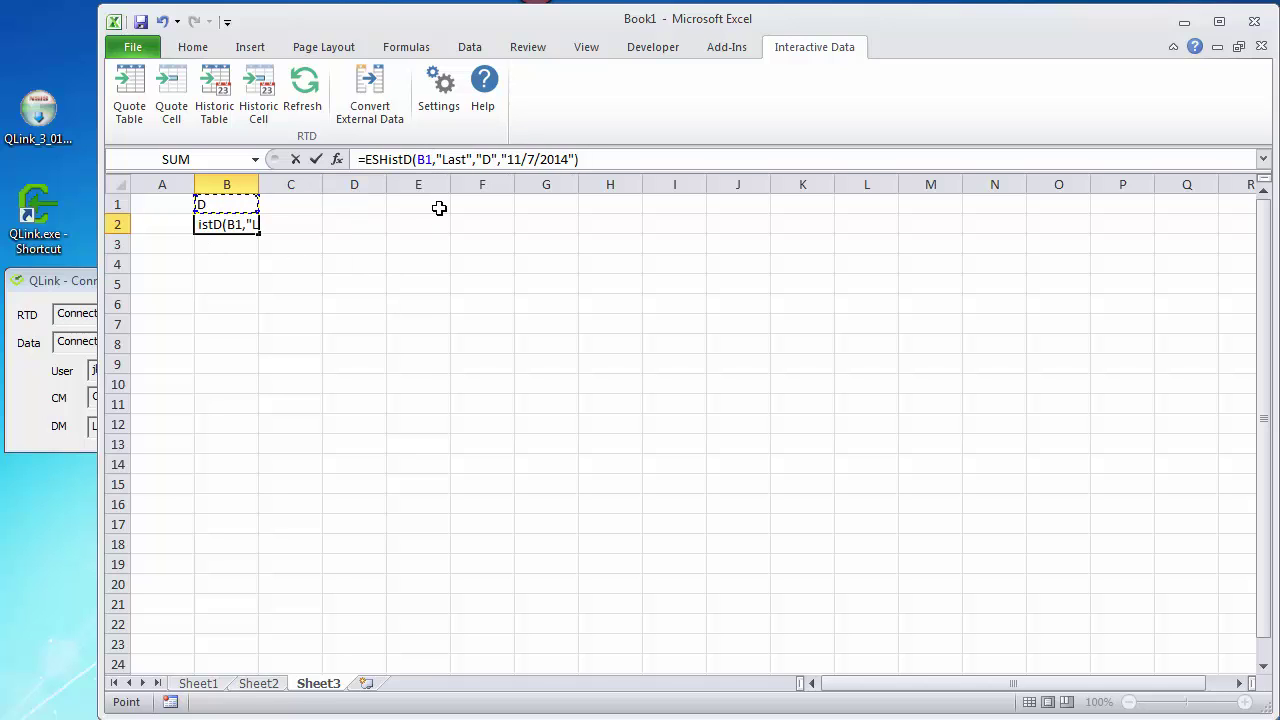
click(428, 162)
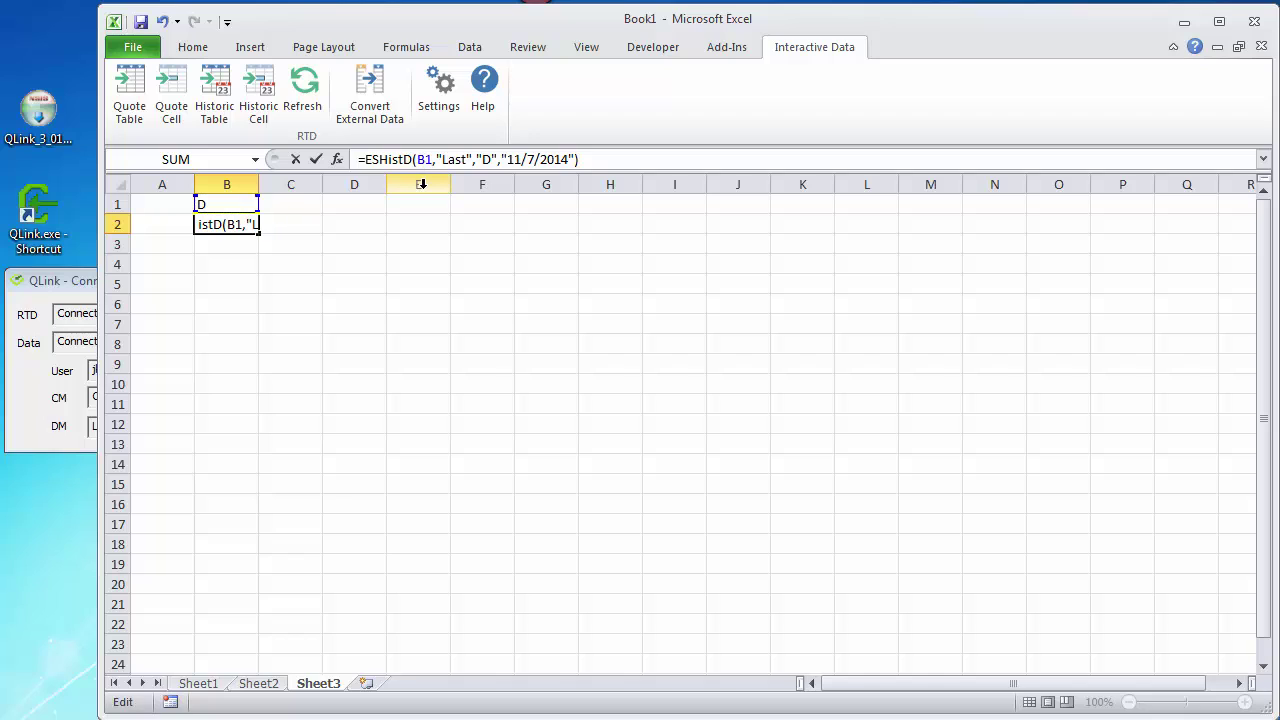
key(F4)
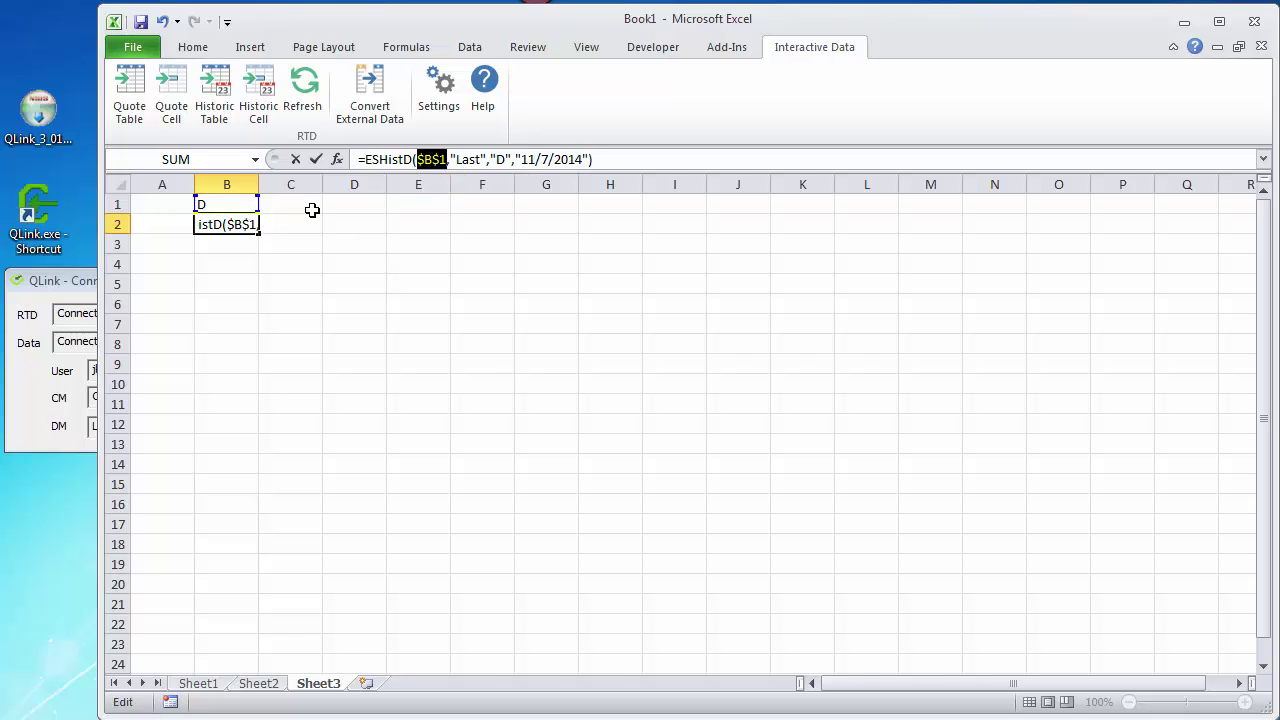
click(314, 158)
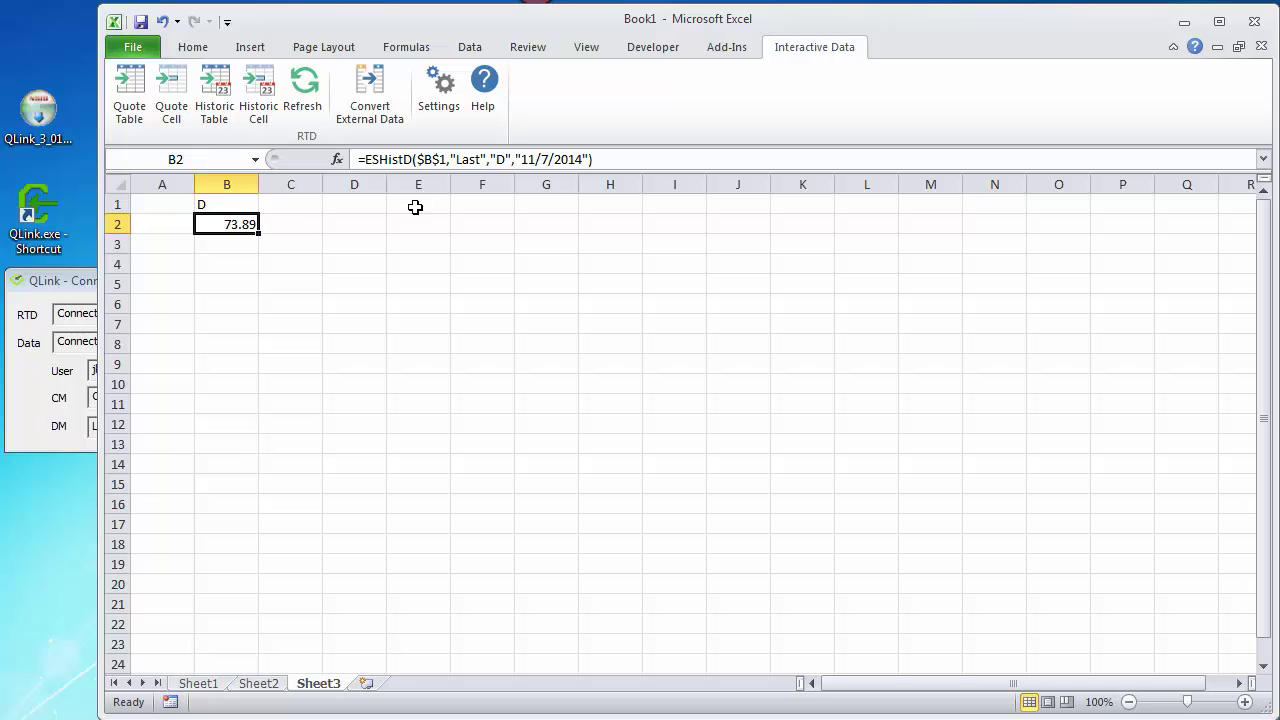
click(215, 205)
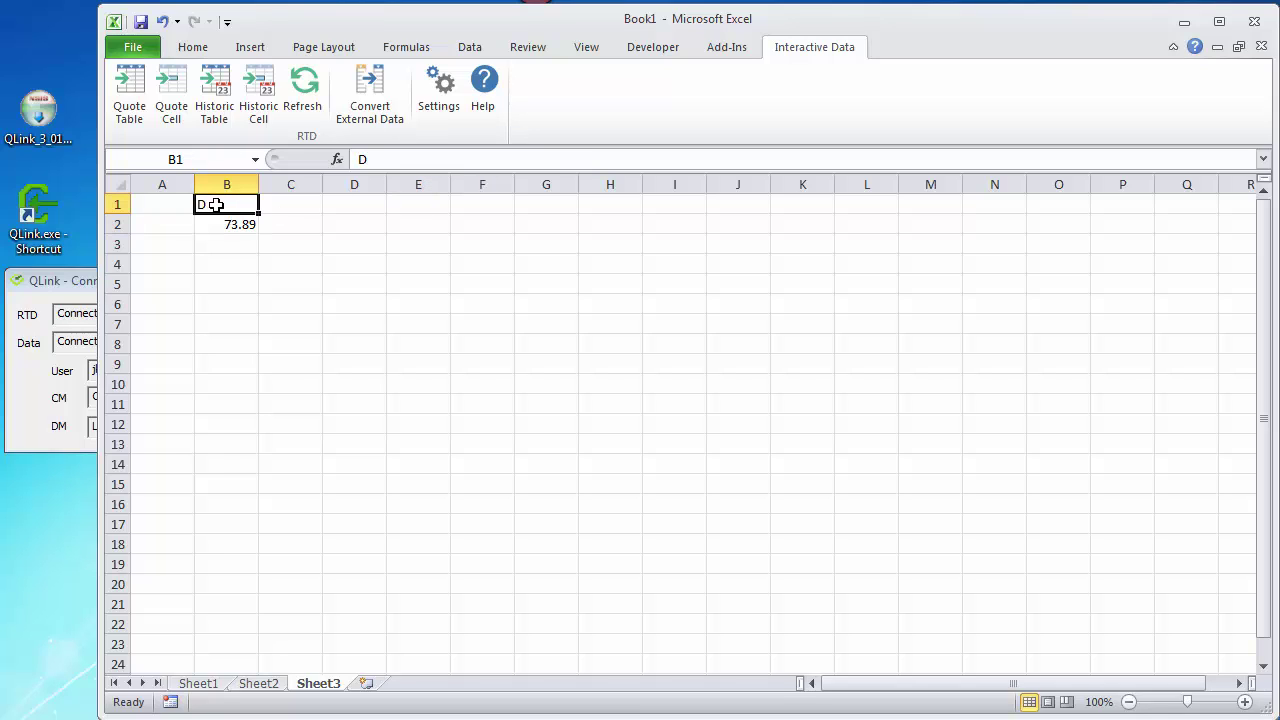
click(217, 222)
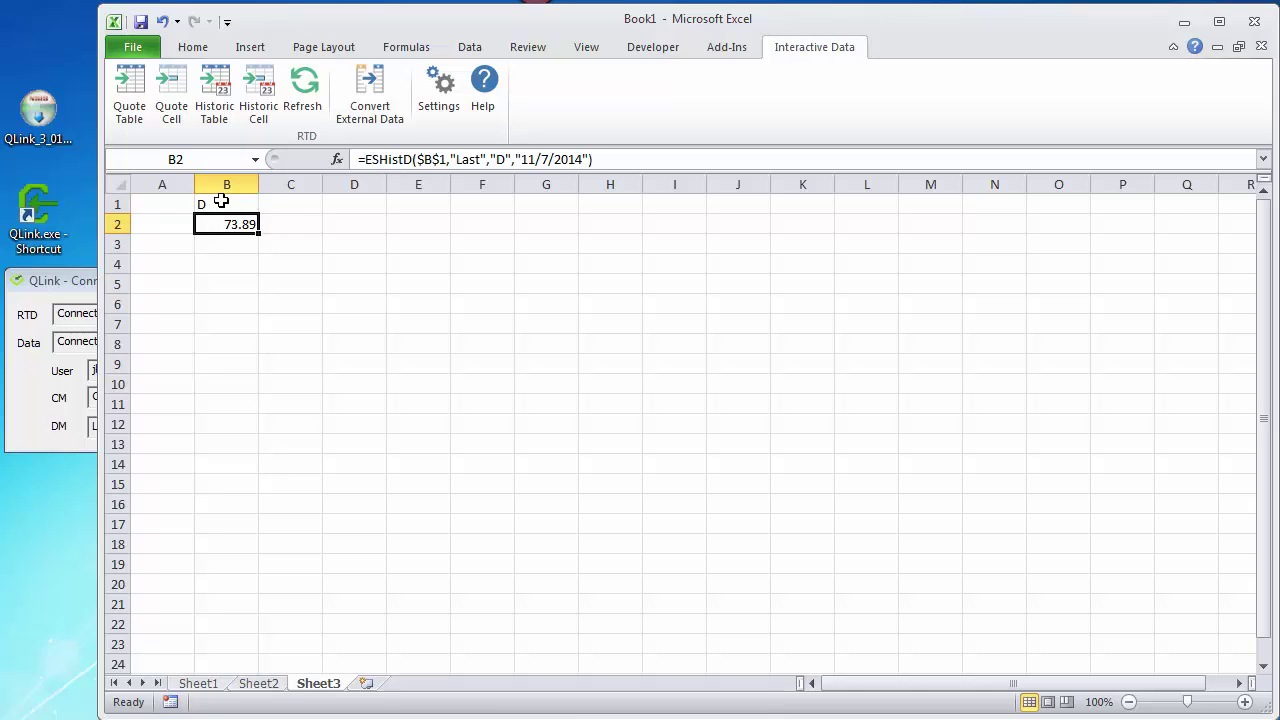
click(222, 203)
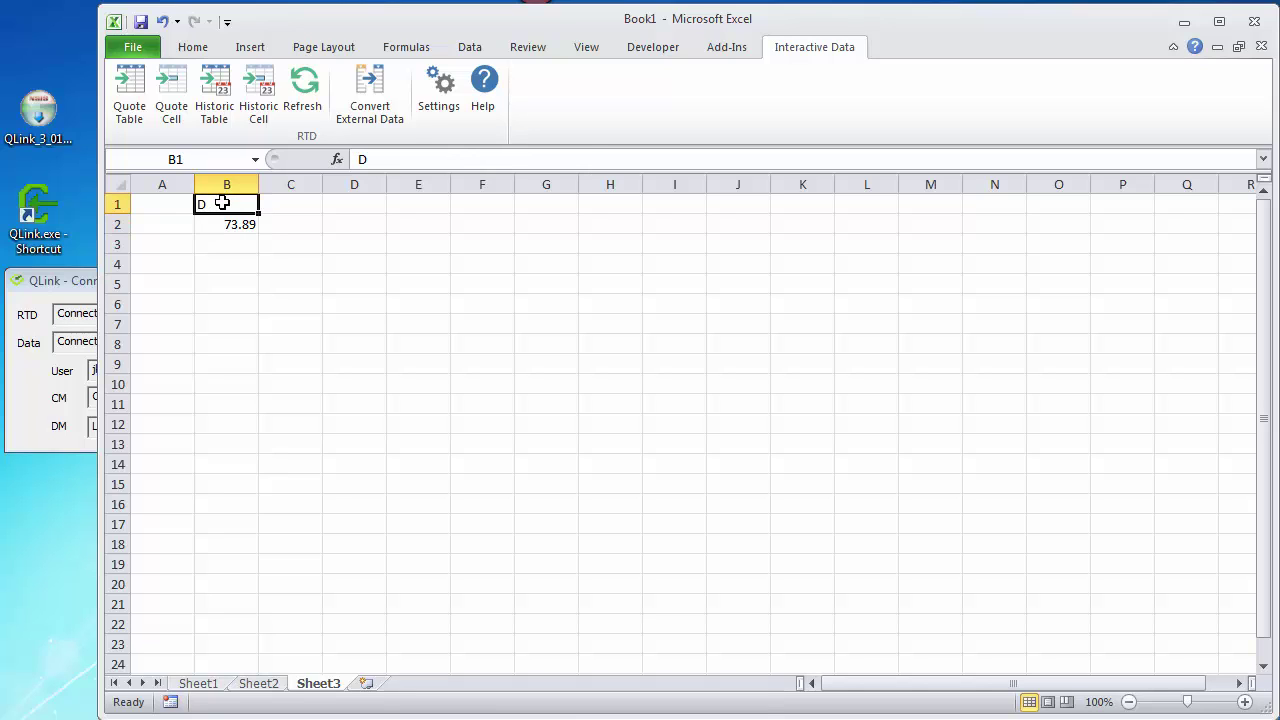
text(CCL)
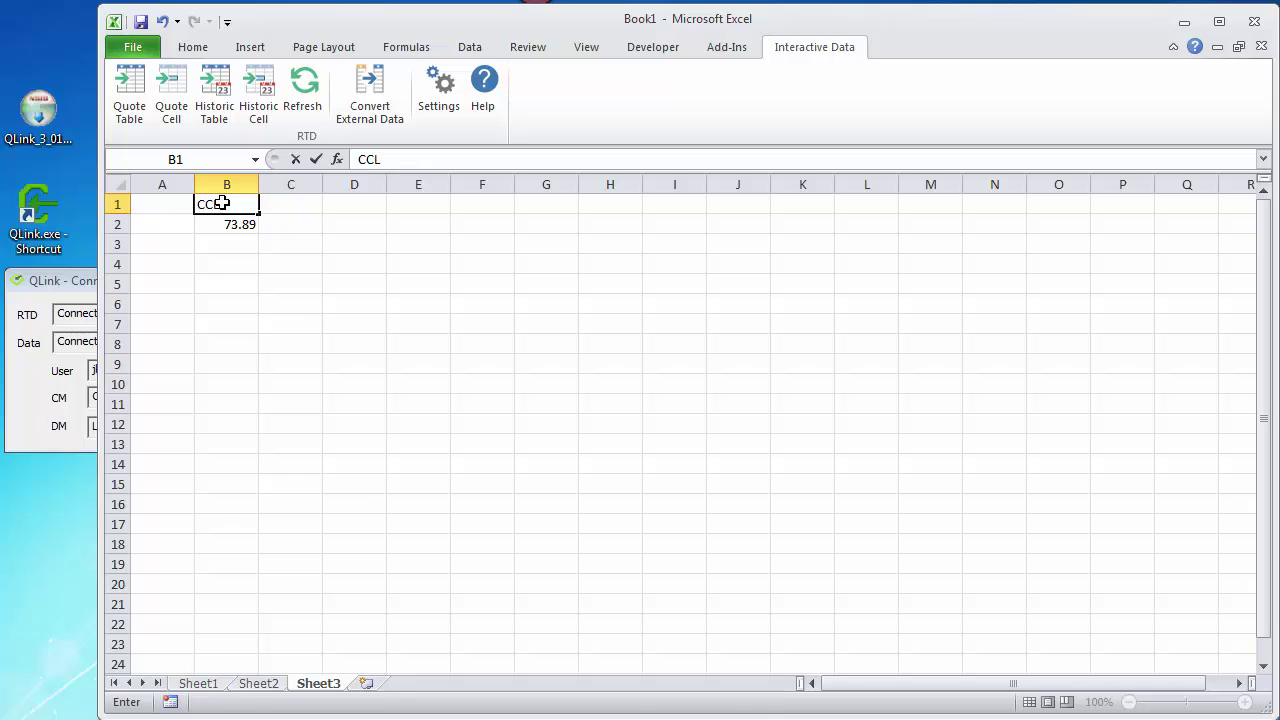
click(316, 159)
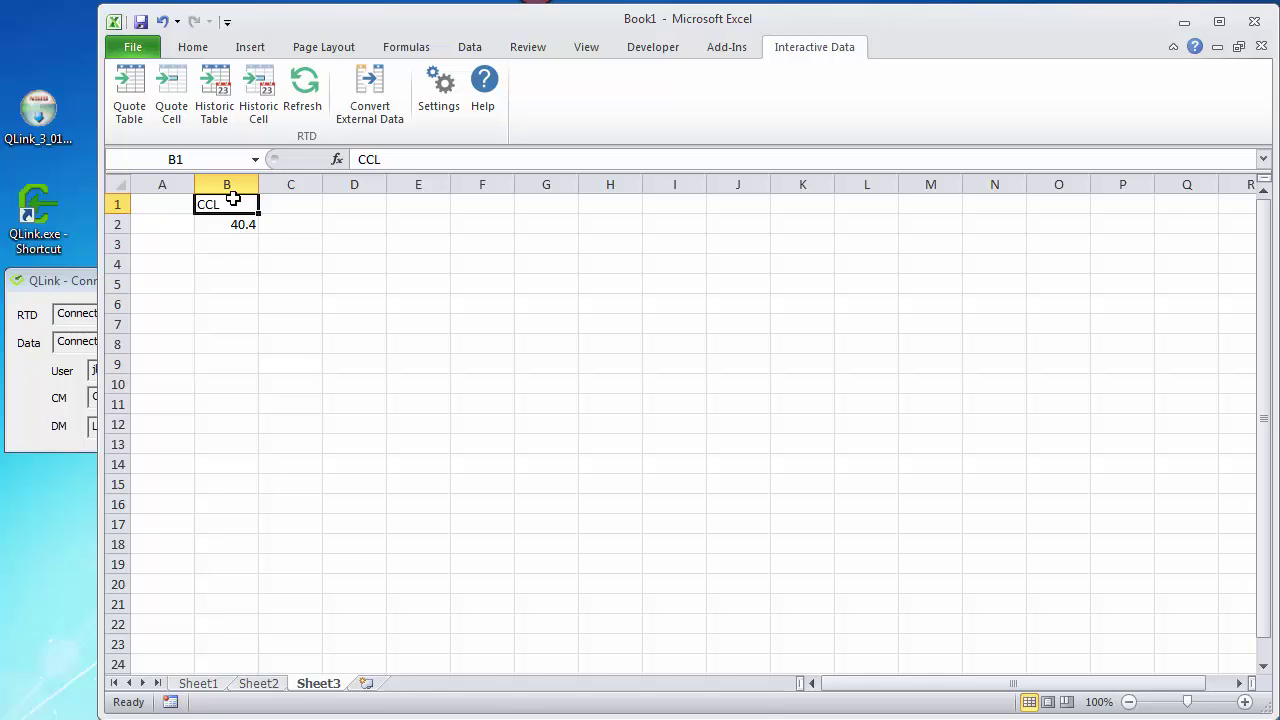
text(D)
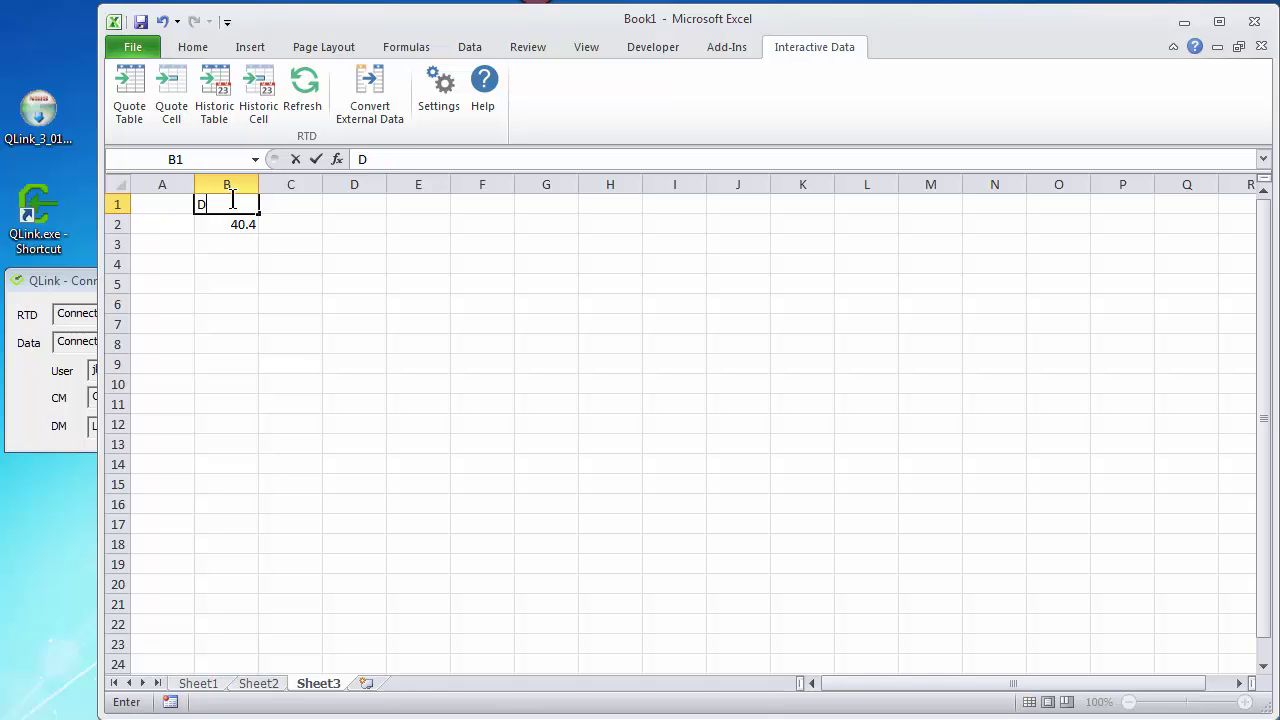
click(314, 157)
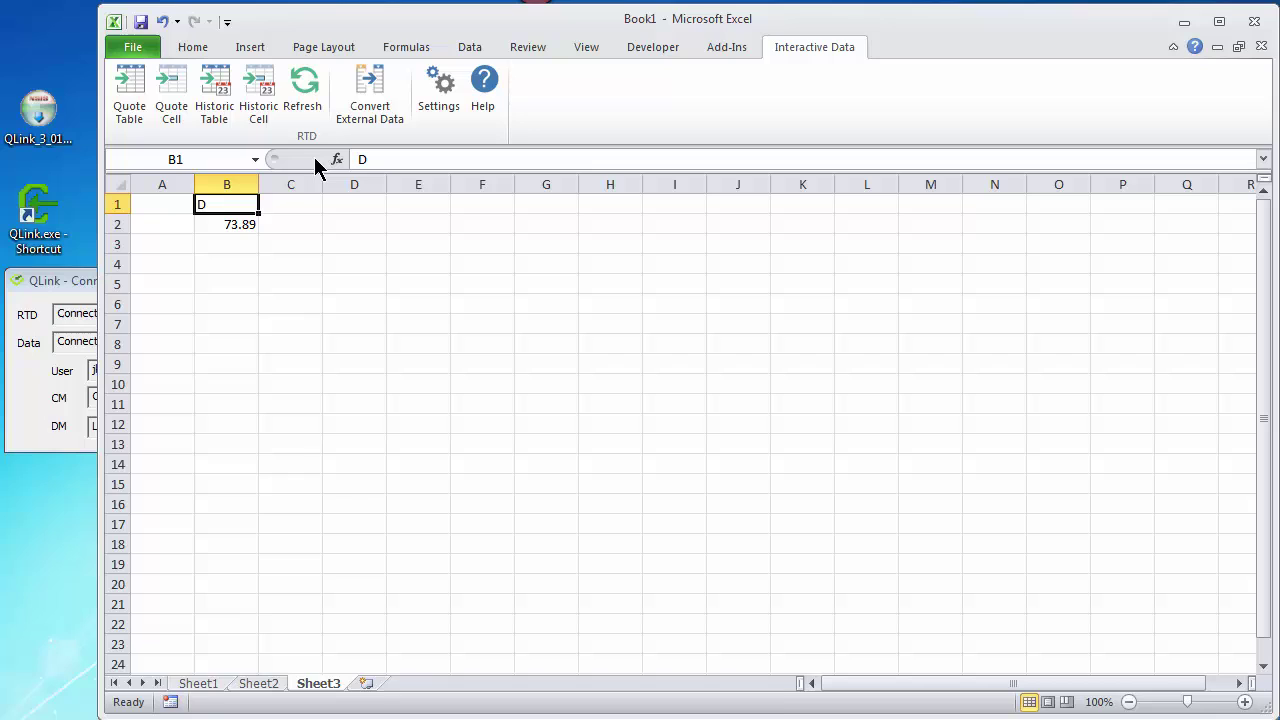
click(234, 244)
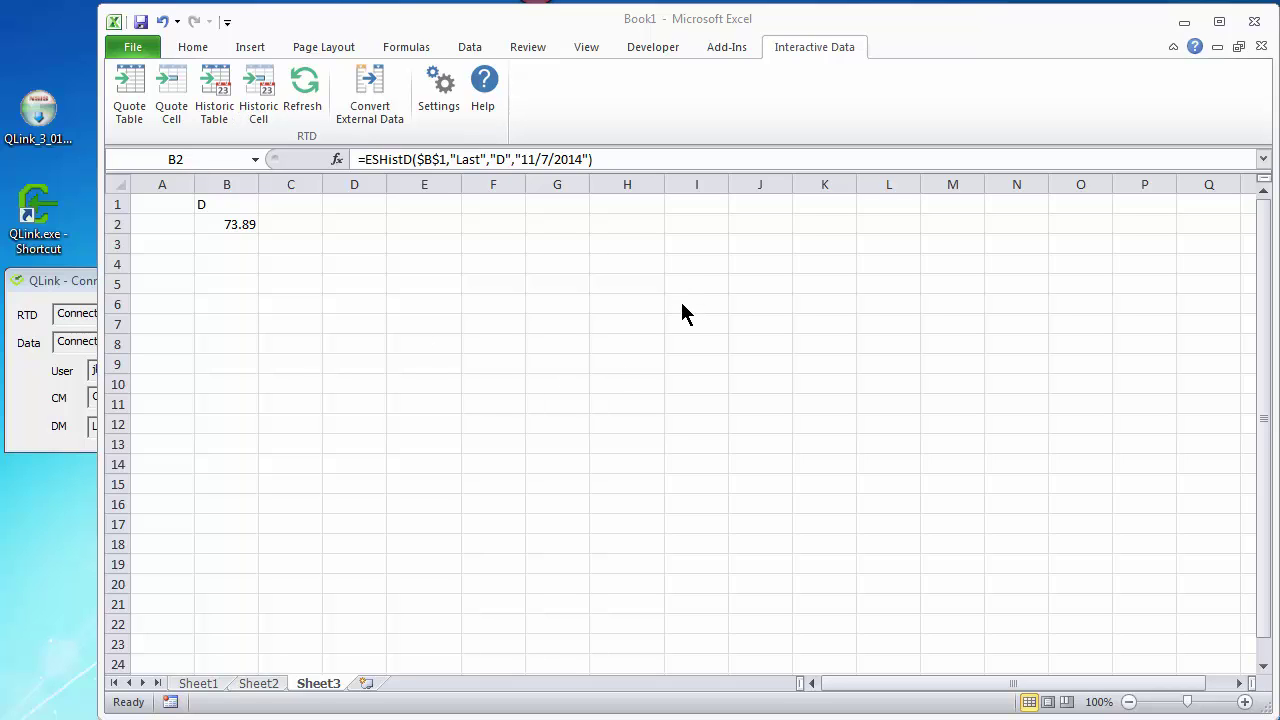
Start entering the date 10/27/2014 in cell H5.
click(624, 282)
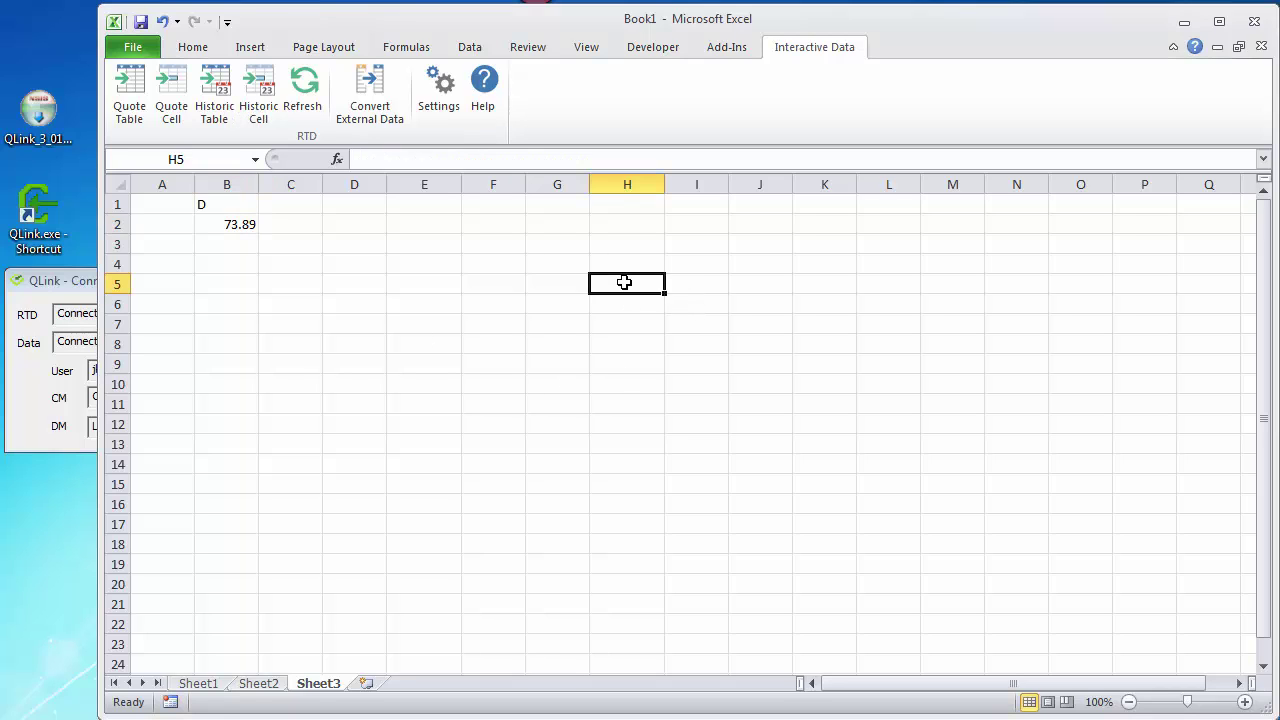
text(10/2)
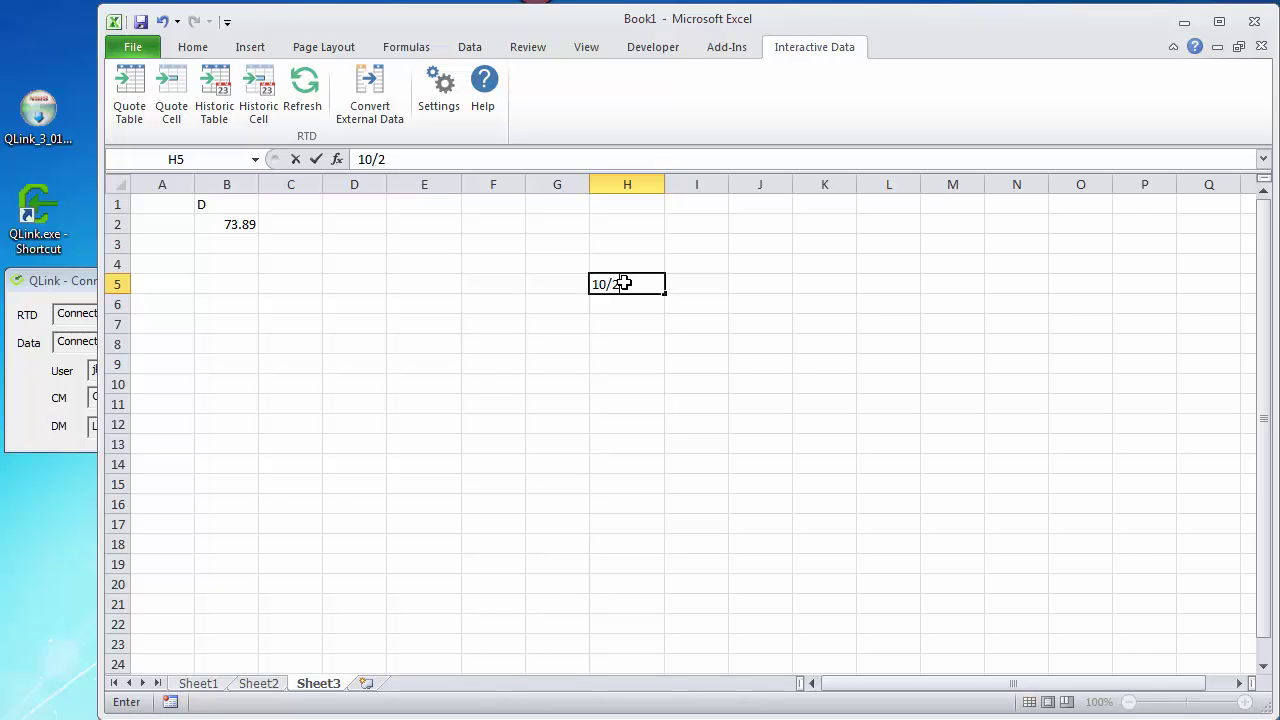
text(7/2014)
Commit 10/27/2014 in H5 and fill daily dates down to 11/10/2014 in H19.
key(Return)
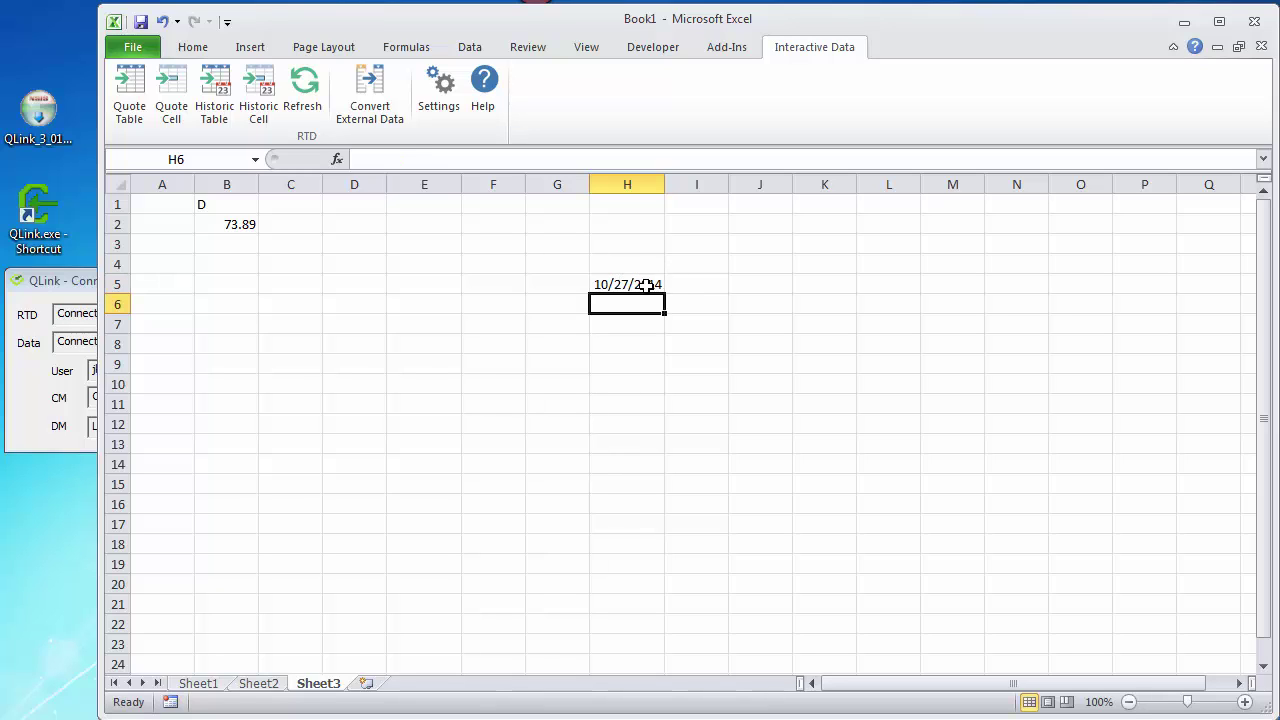
click(643, 283)
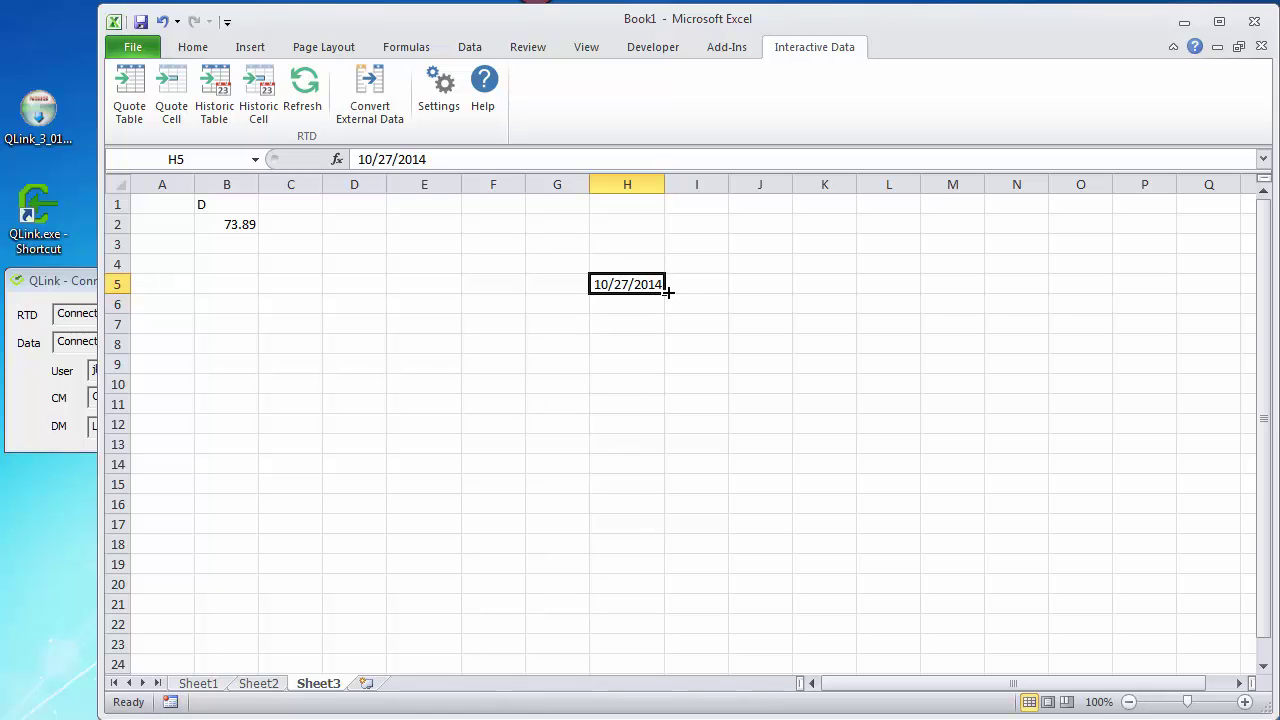
drag(667, 292, 671, 569)
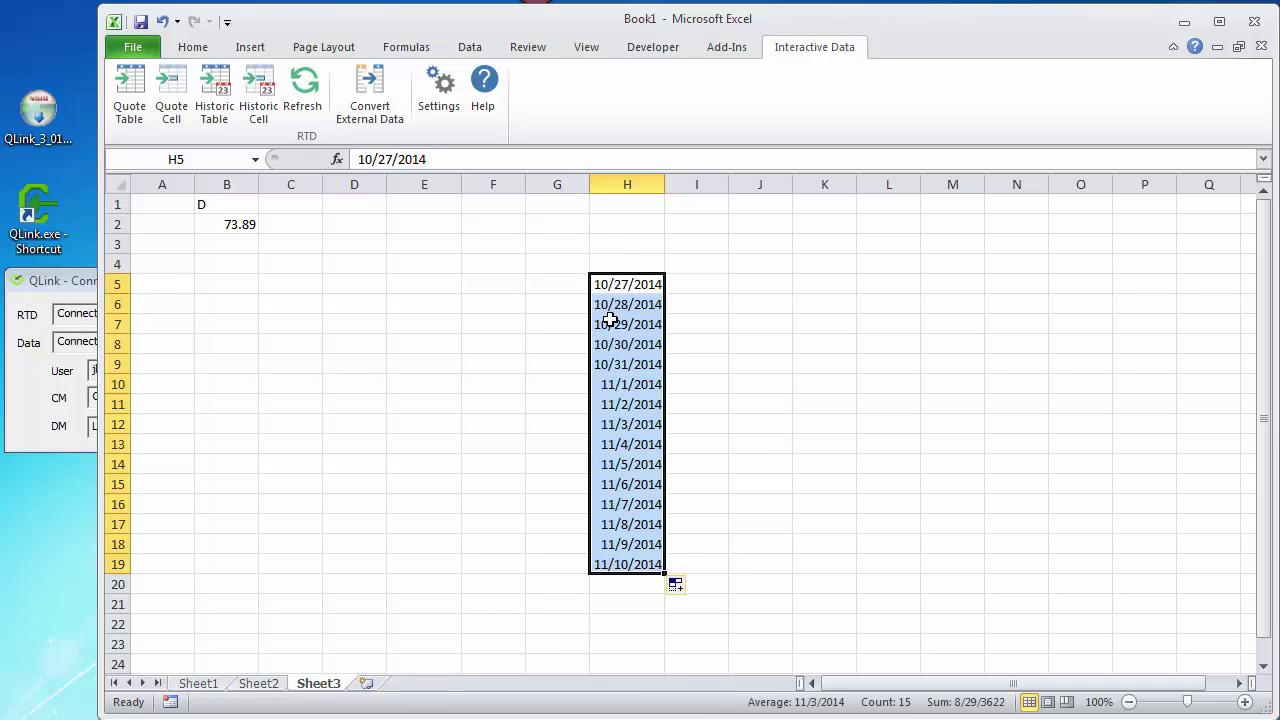
Sort the column H dates newest to oldest.
click(188, 47)
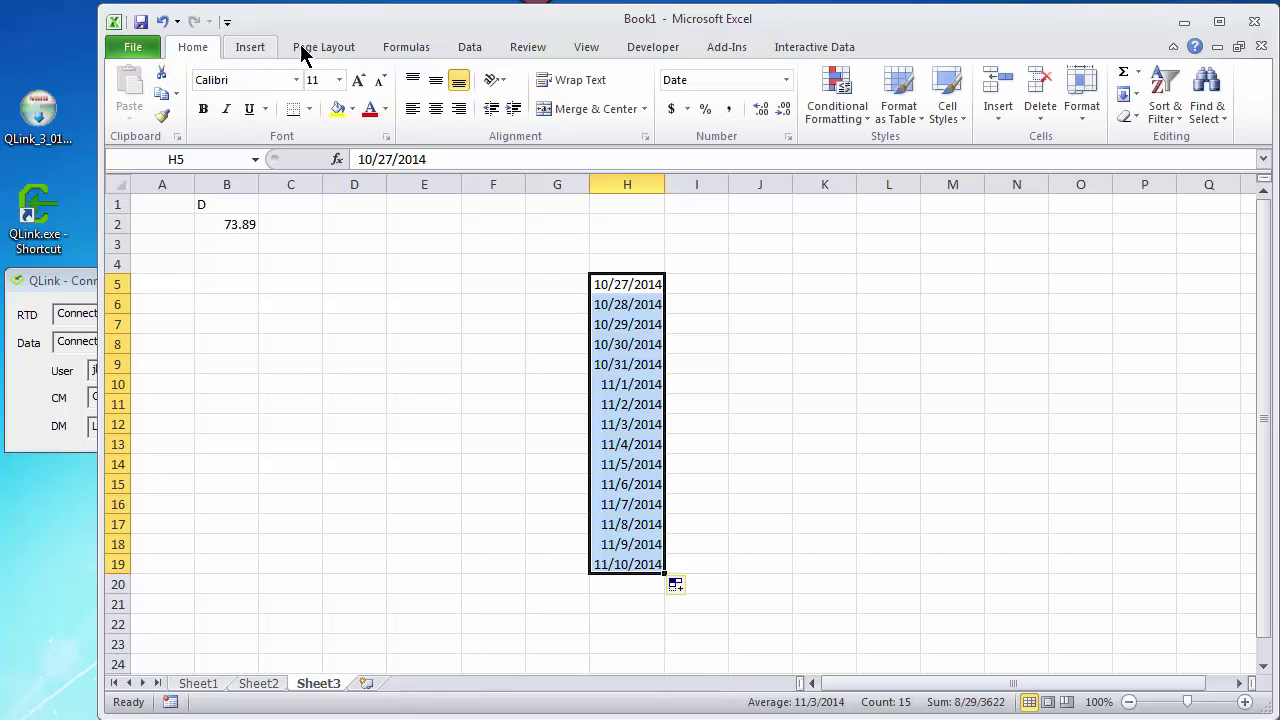
click(465, 48)
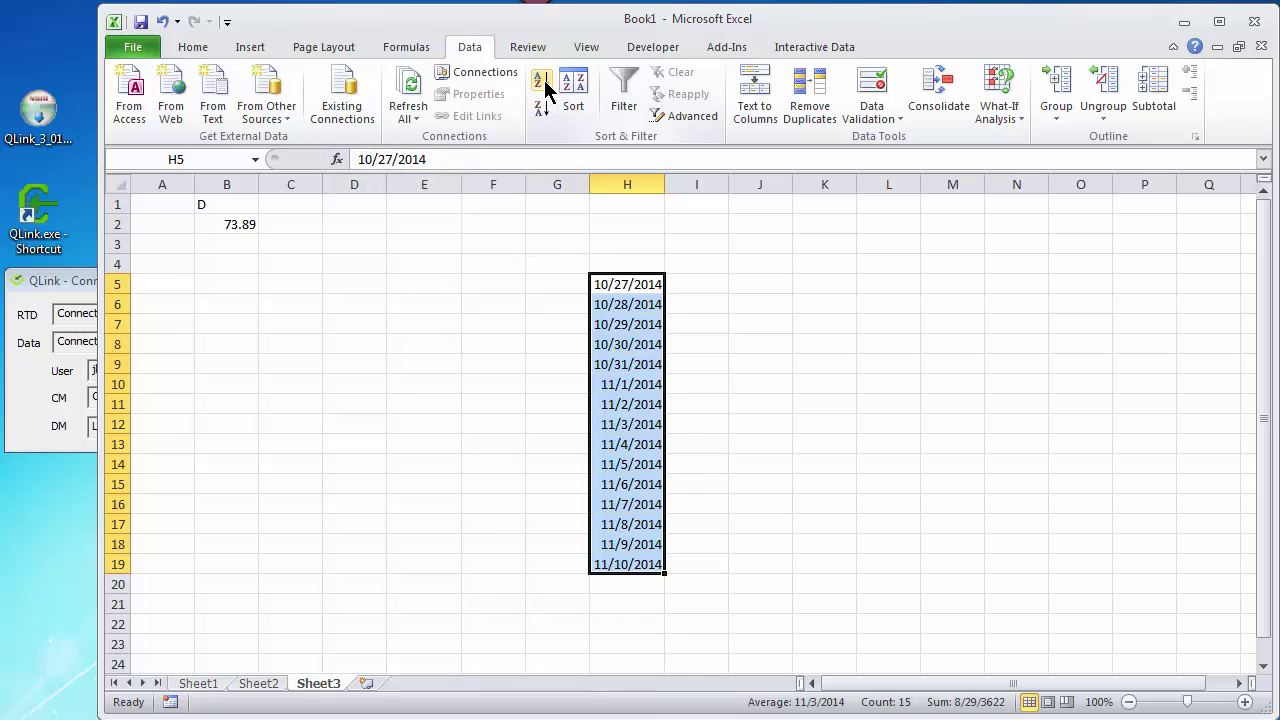
click(539, 112)
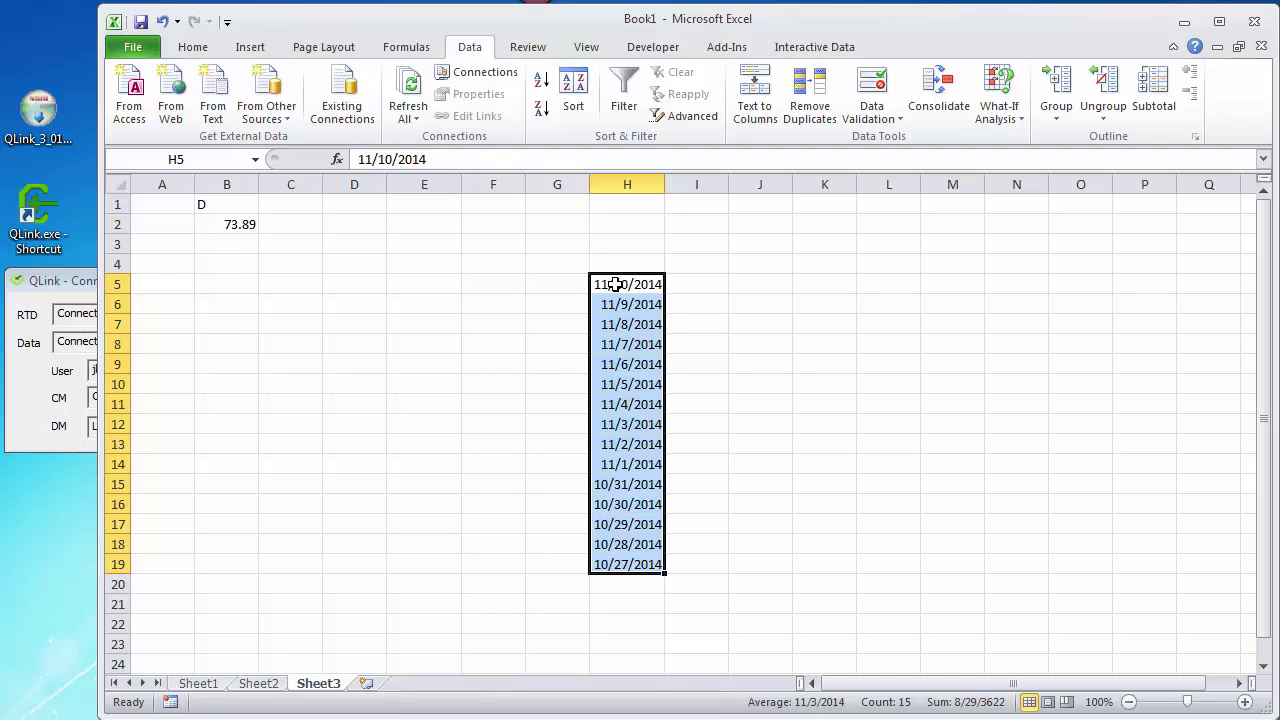
Move the sorted dates into A2:A16 and widen column A so they display.
key(ctrl+c)
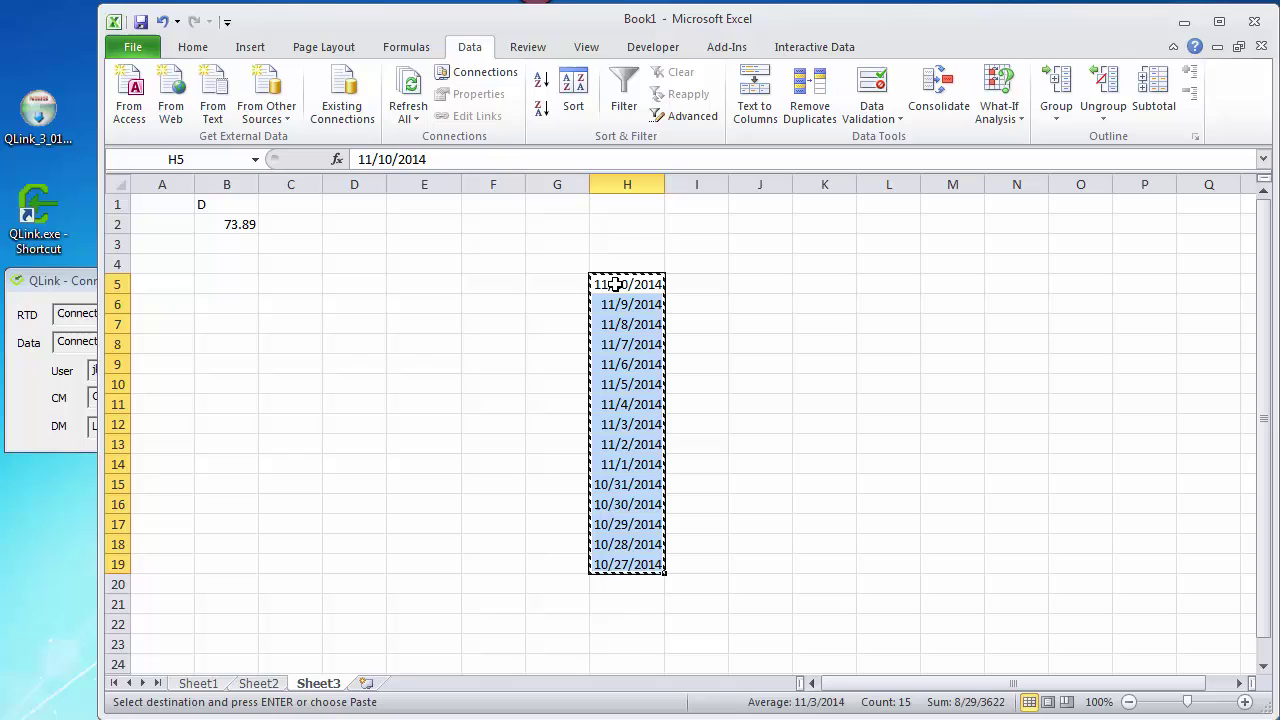
click(167, 225)
key(ctrl+v)
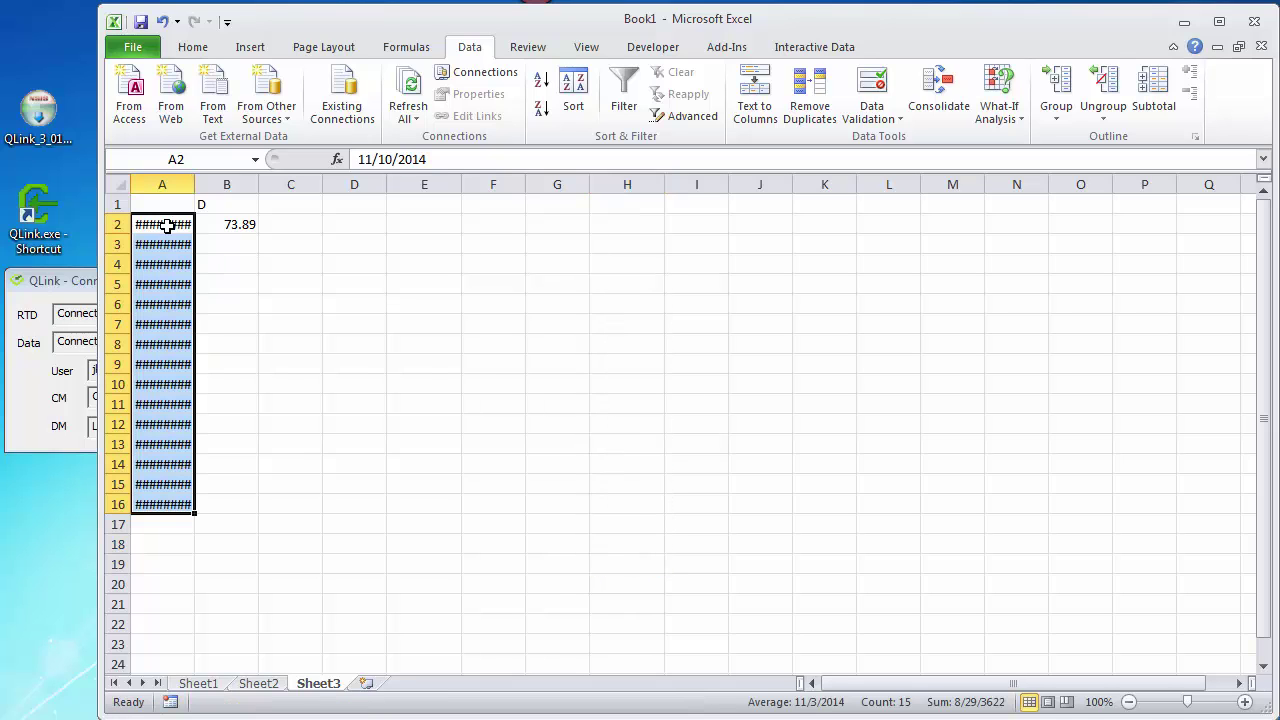
drag(199, 182, 210, 180)
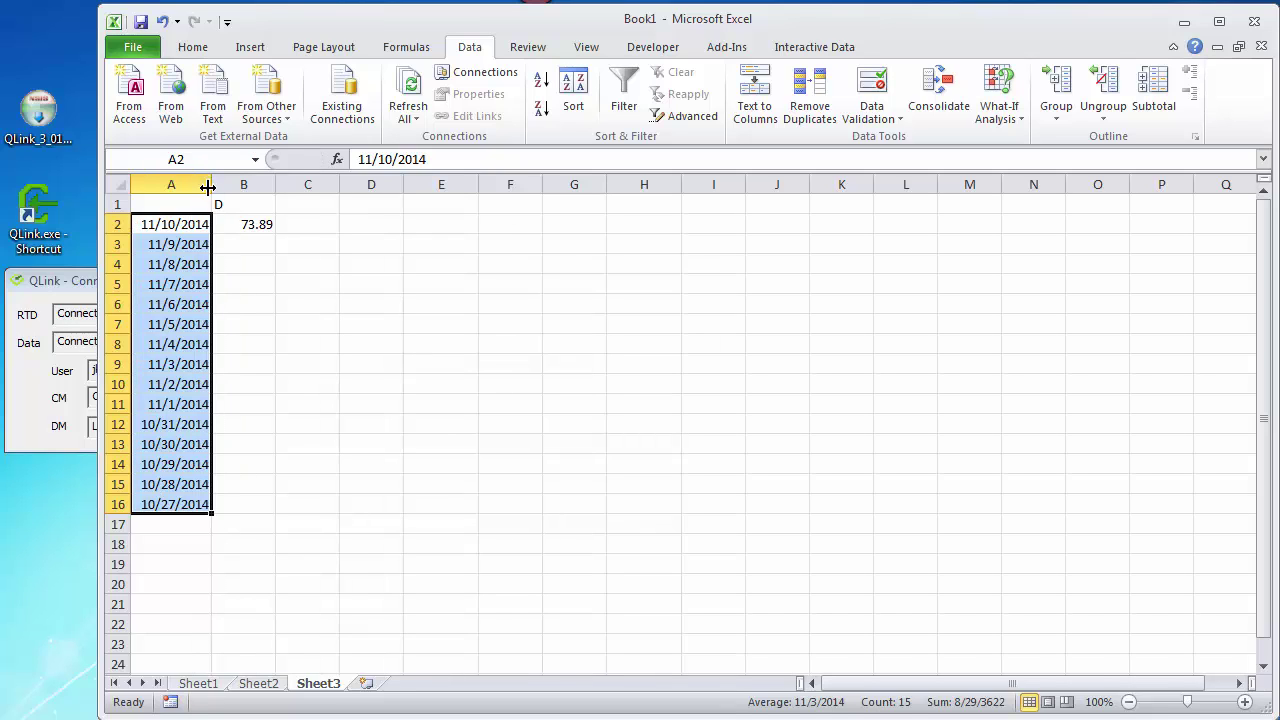
click(233, 224)
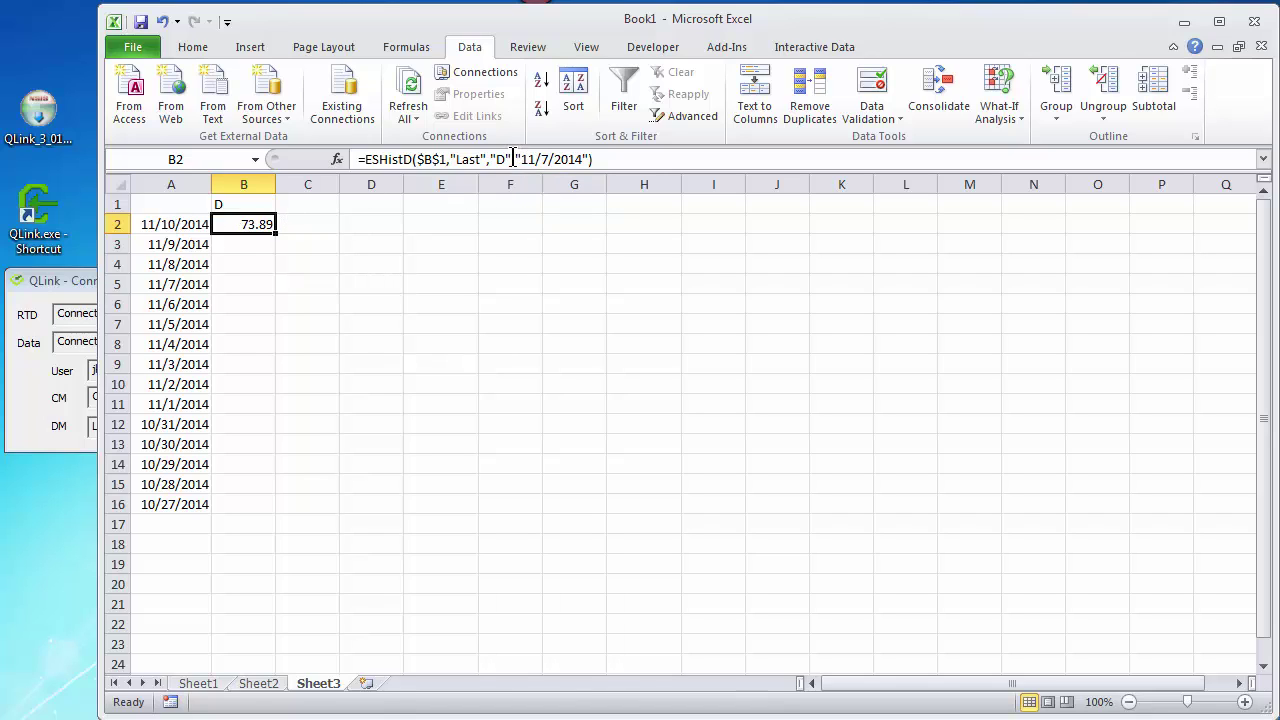
Make B2's formula take its date from A2 instead of 11/7/2014 (now 74.17), then select B2:B16.
drag(517, 159, 589, 161)
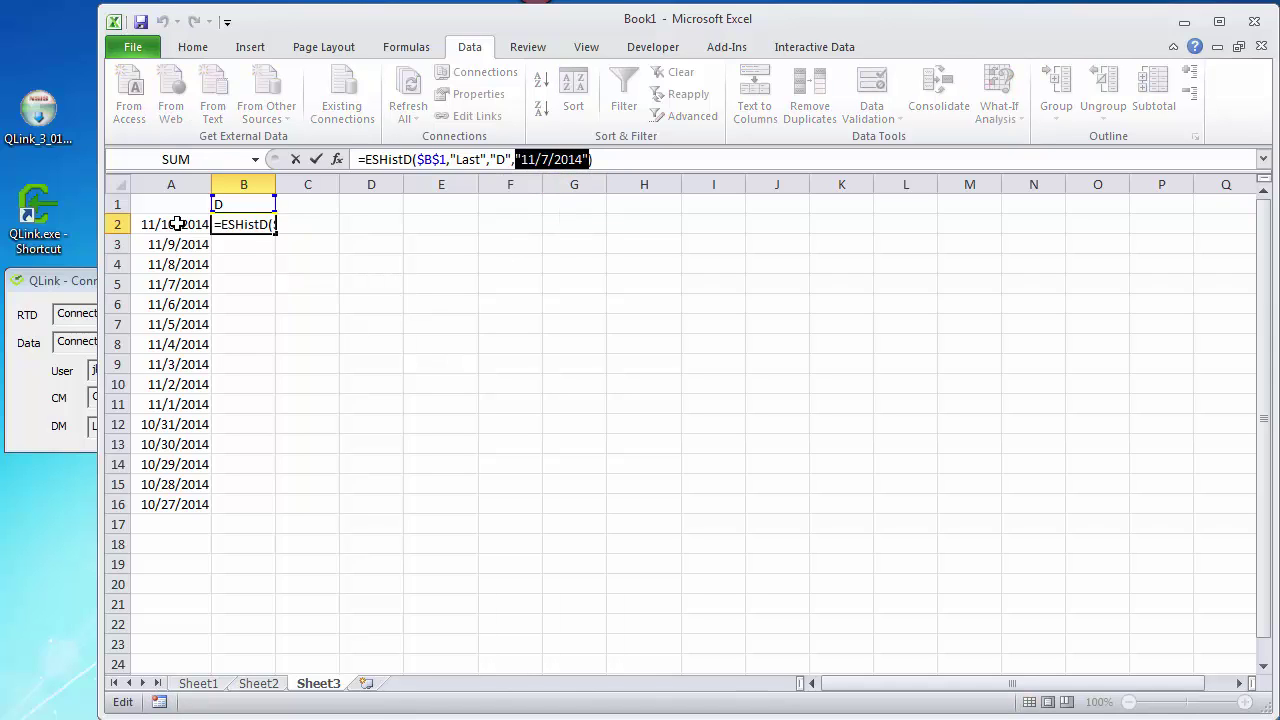
click(176, 224)
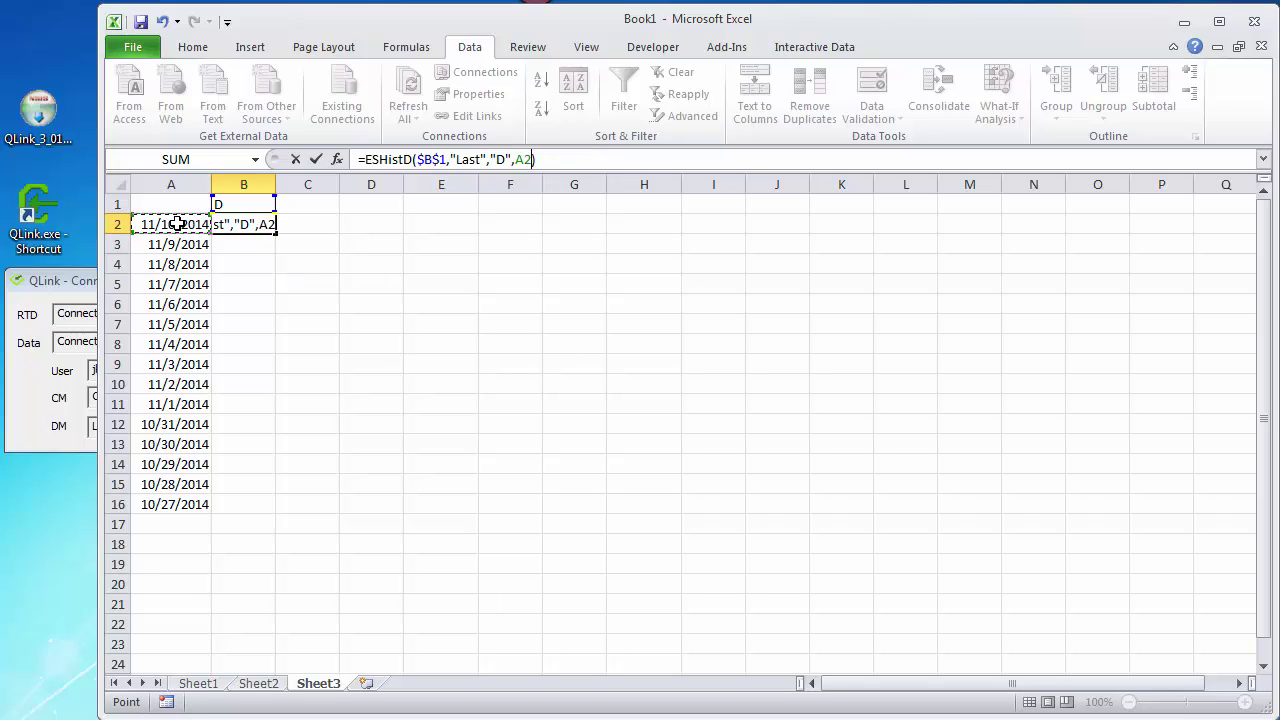
click(316, 158)
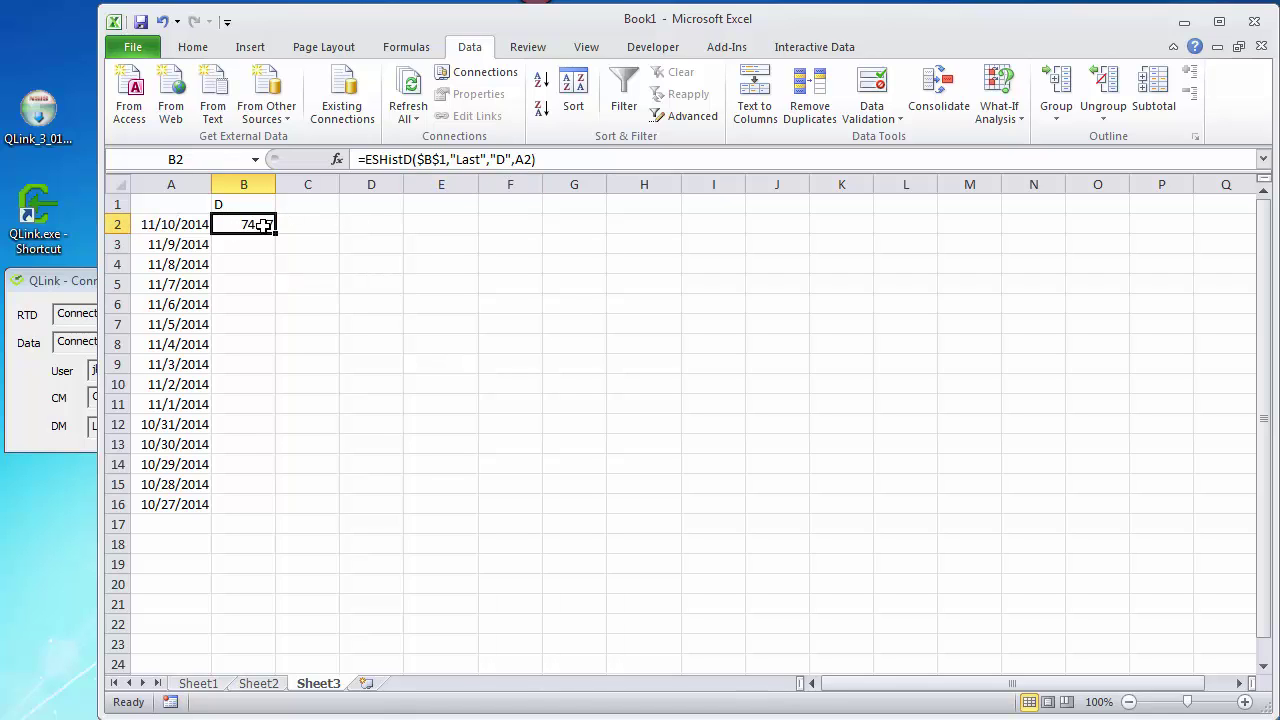
drag(255, 221, 245, 499)
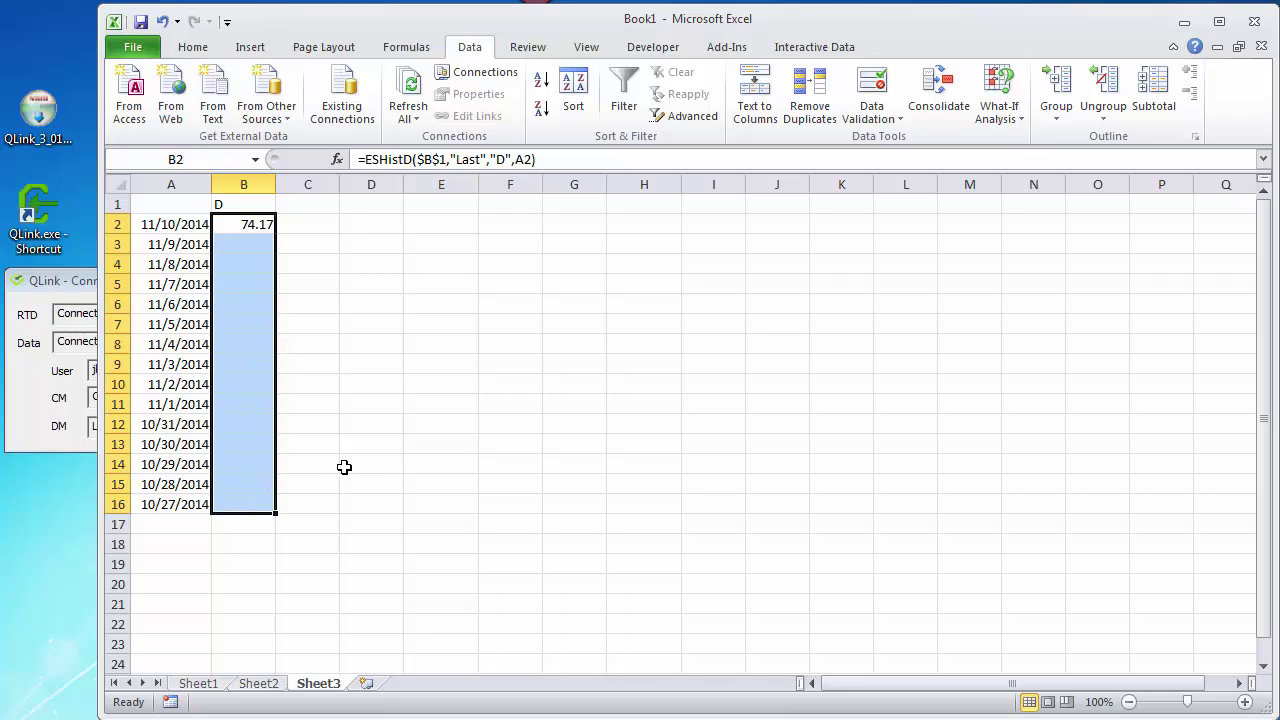
Fill B2's formula down through B16 and check the blank weekend cells like B3 and B16.
key(ctrl+d)
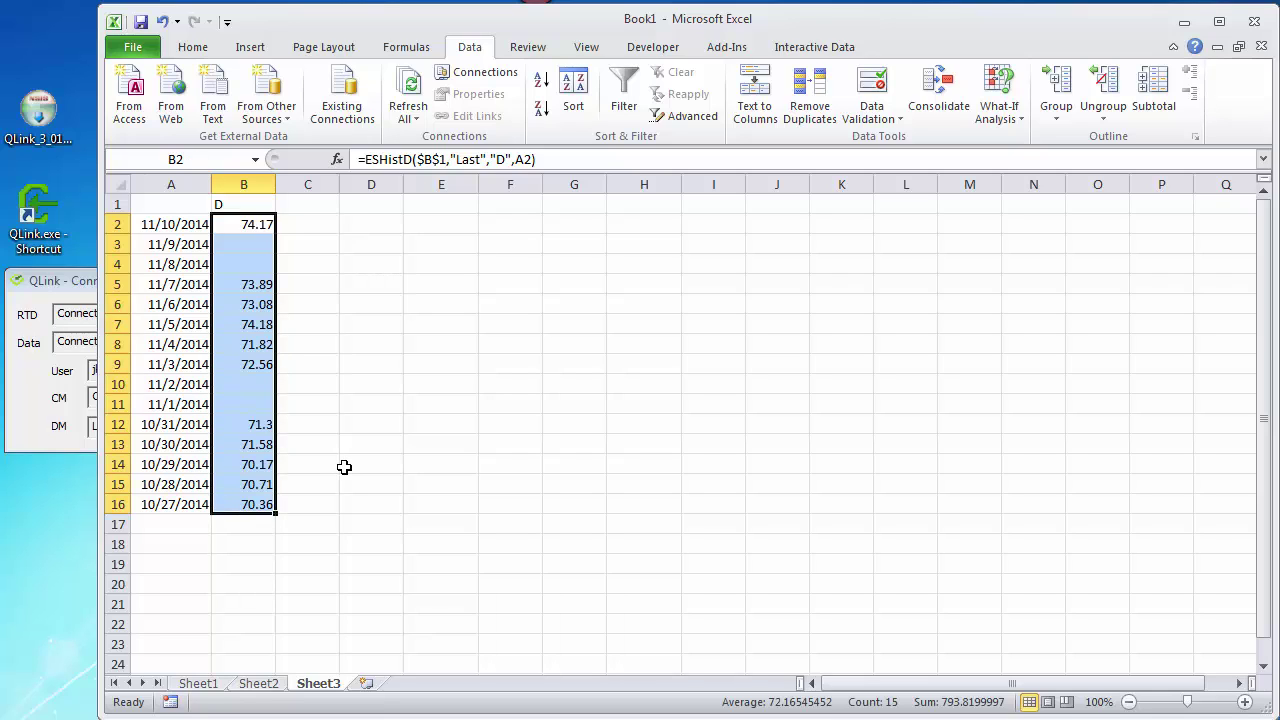
click(293, 510)
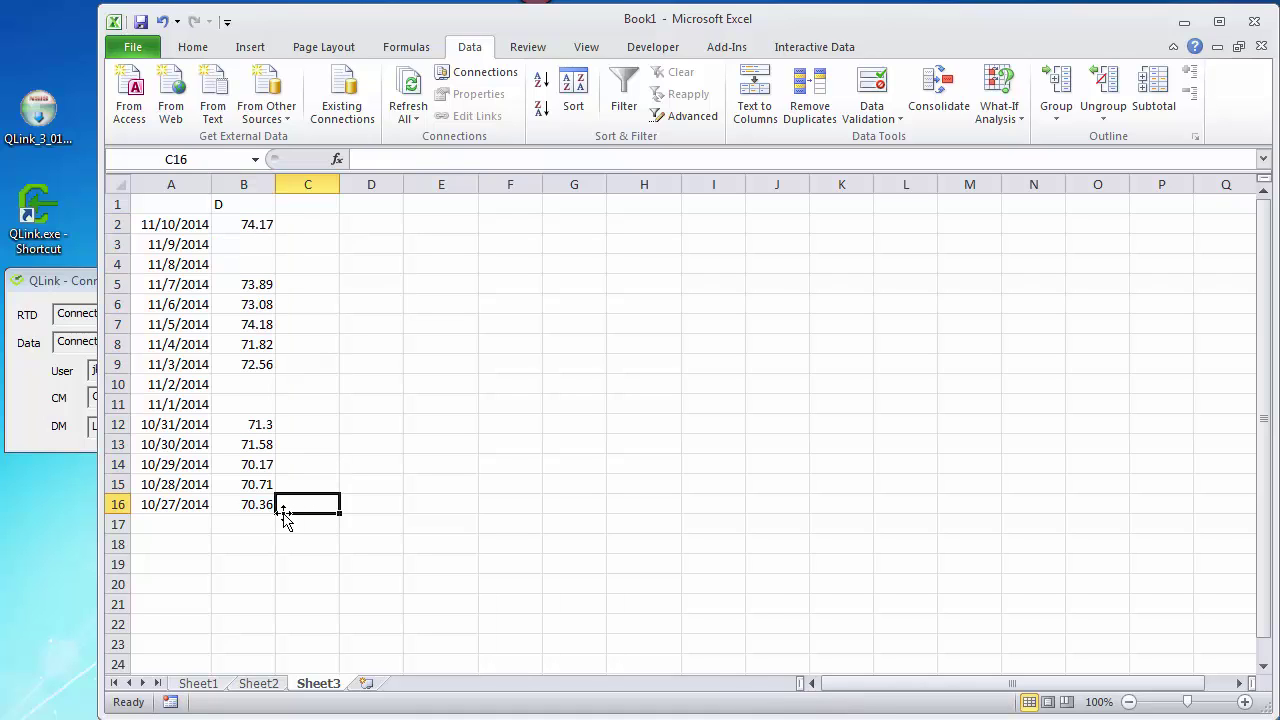
click(259, 507)
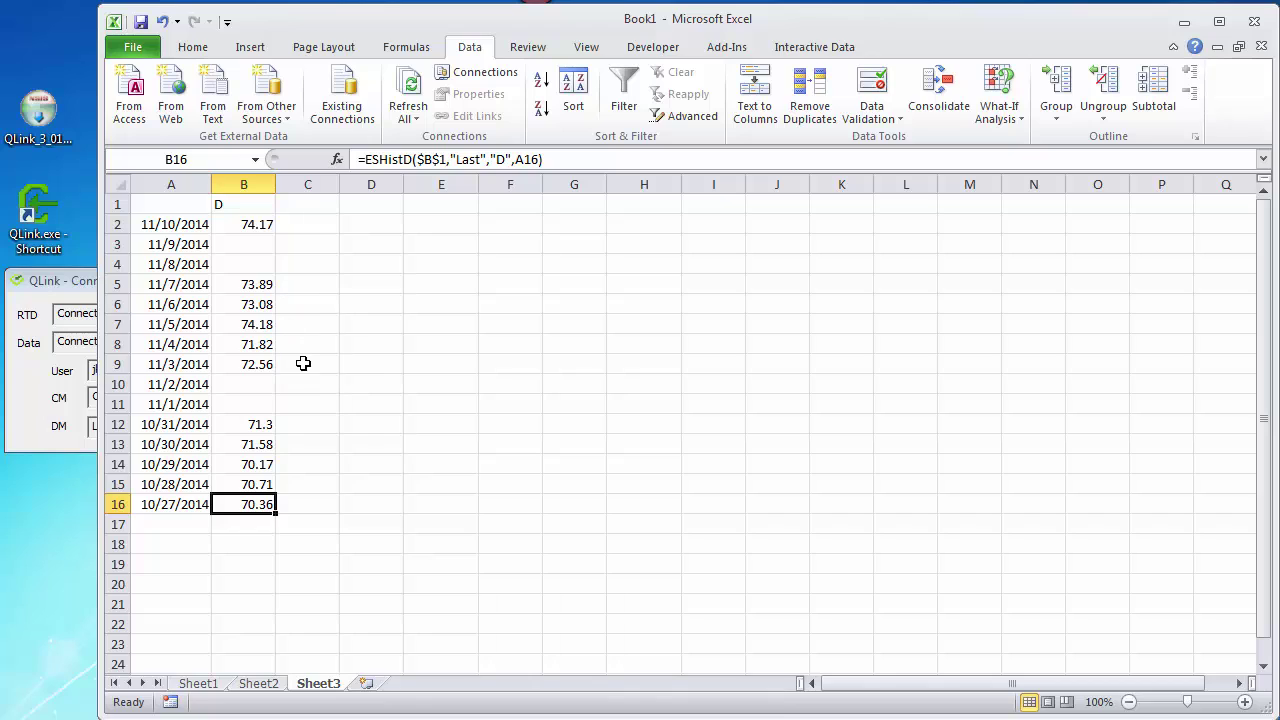
click(254, 244)
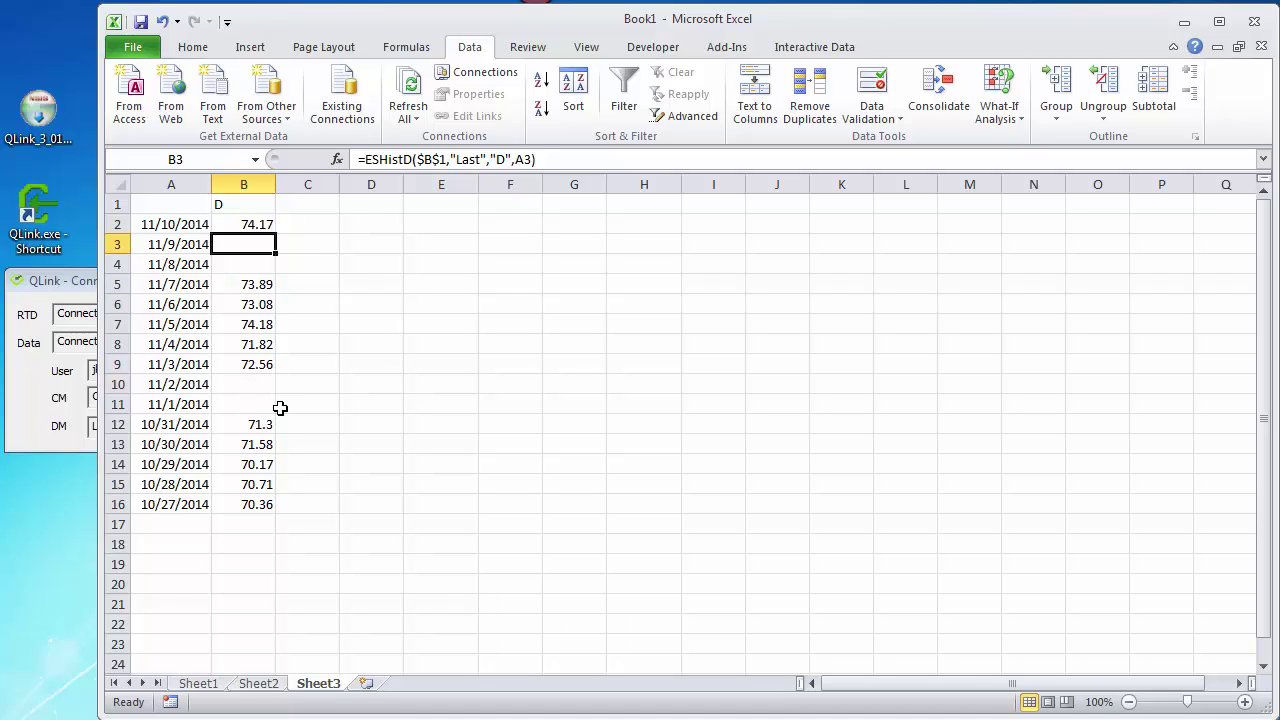
click(807, 47)
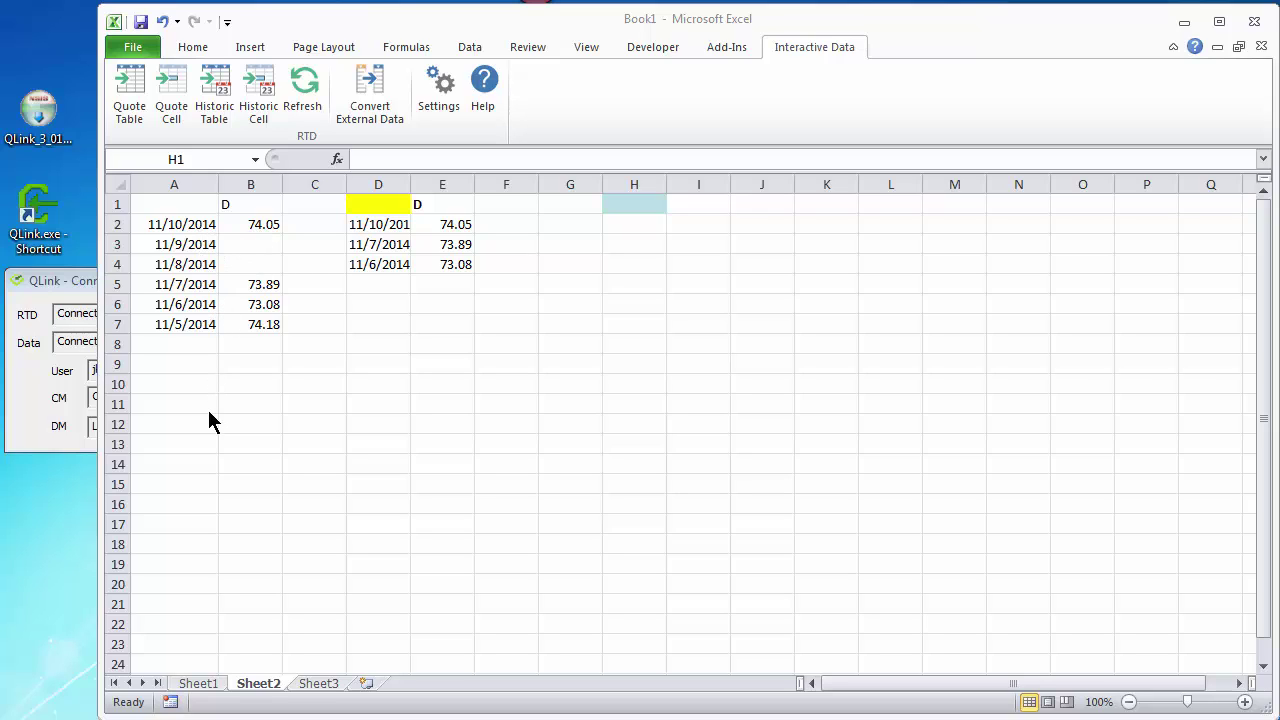
click(306, 690)
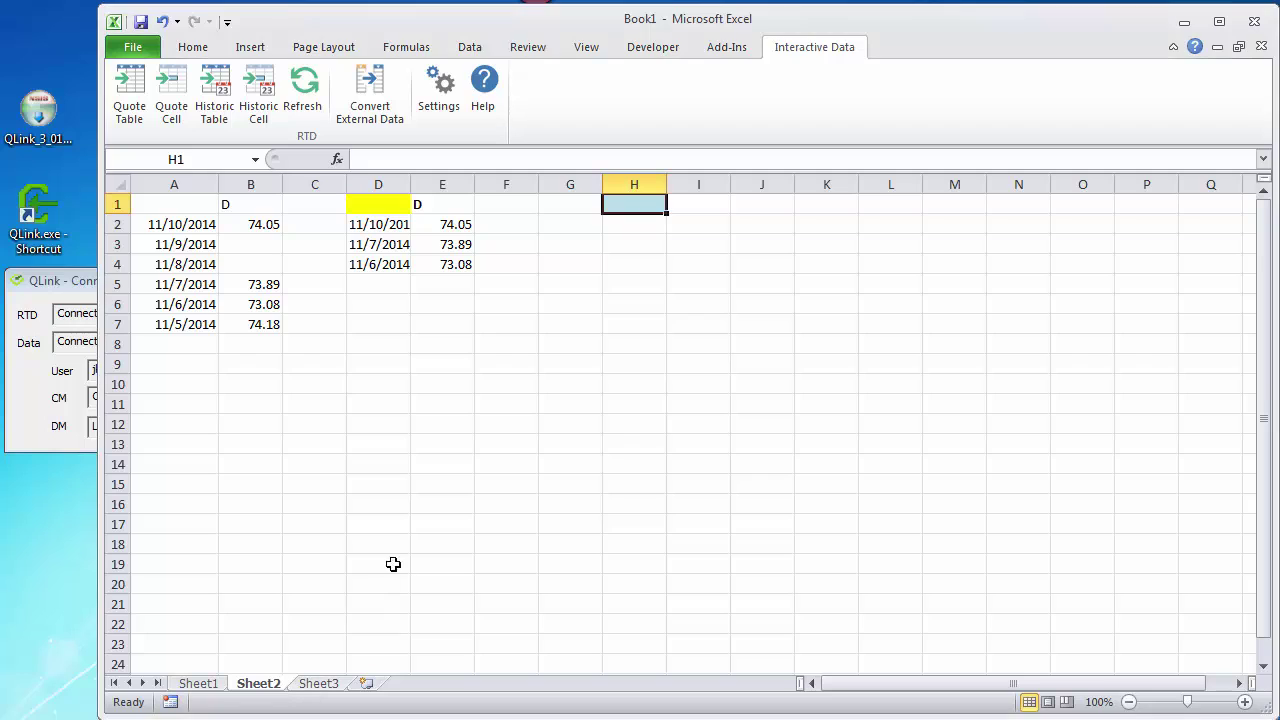
click(319, 688)
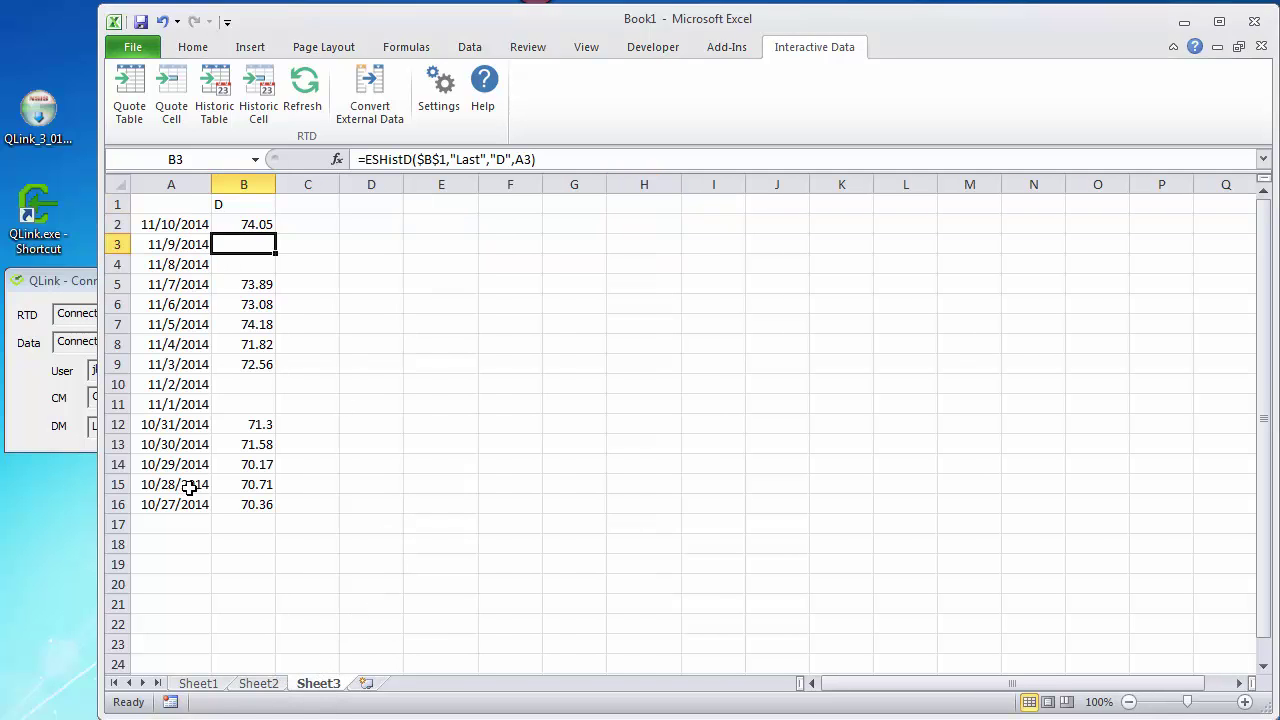
click(262, 688)
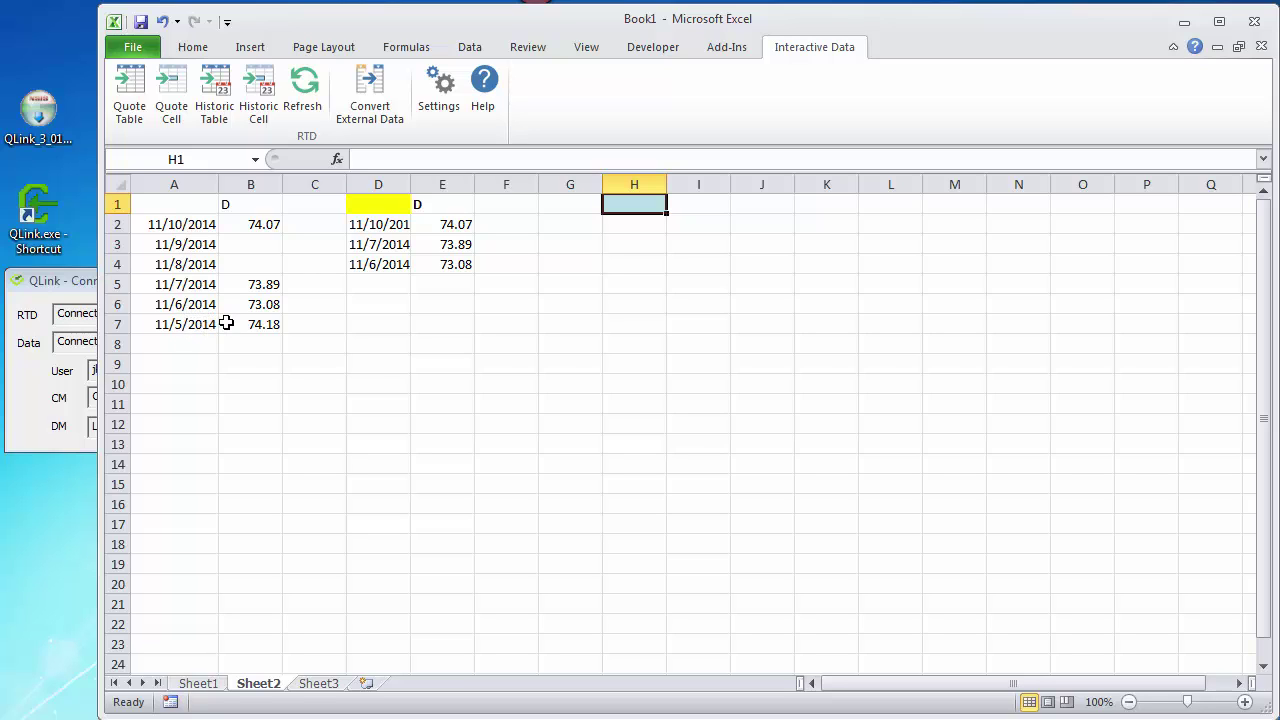
click(240, 321)
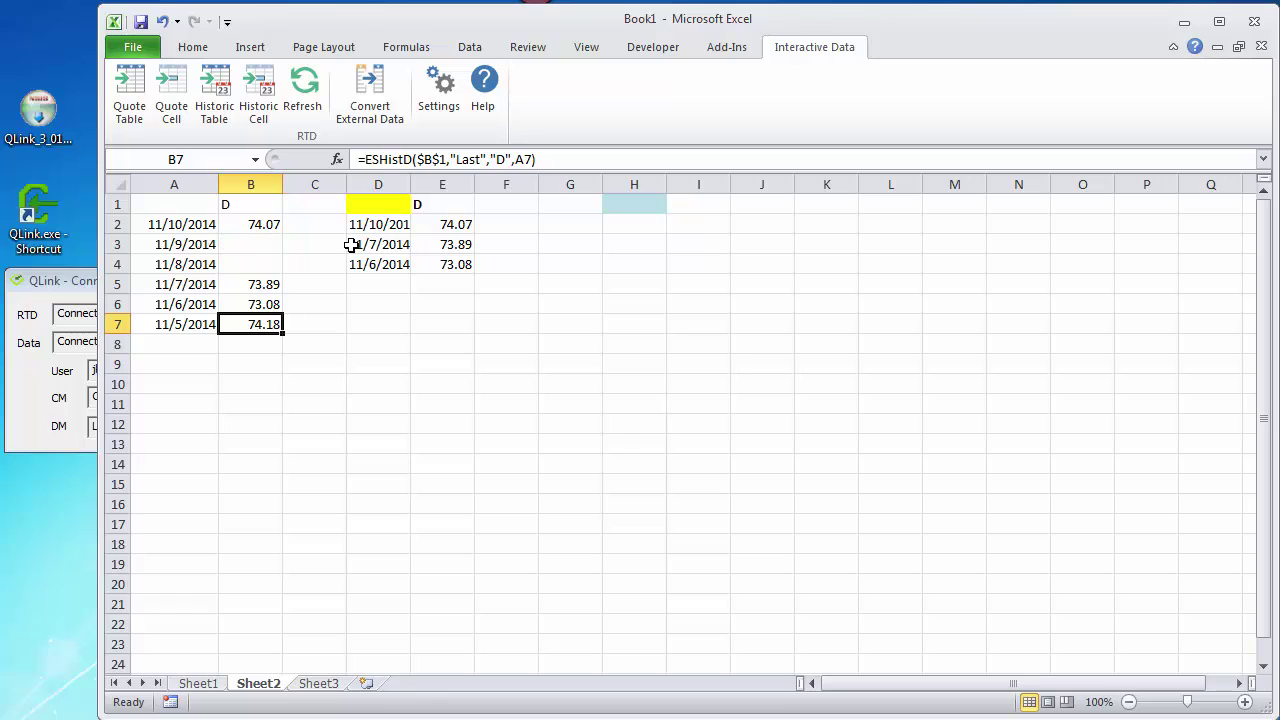
click(368, 204)
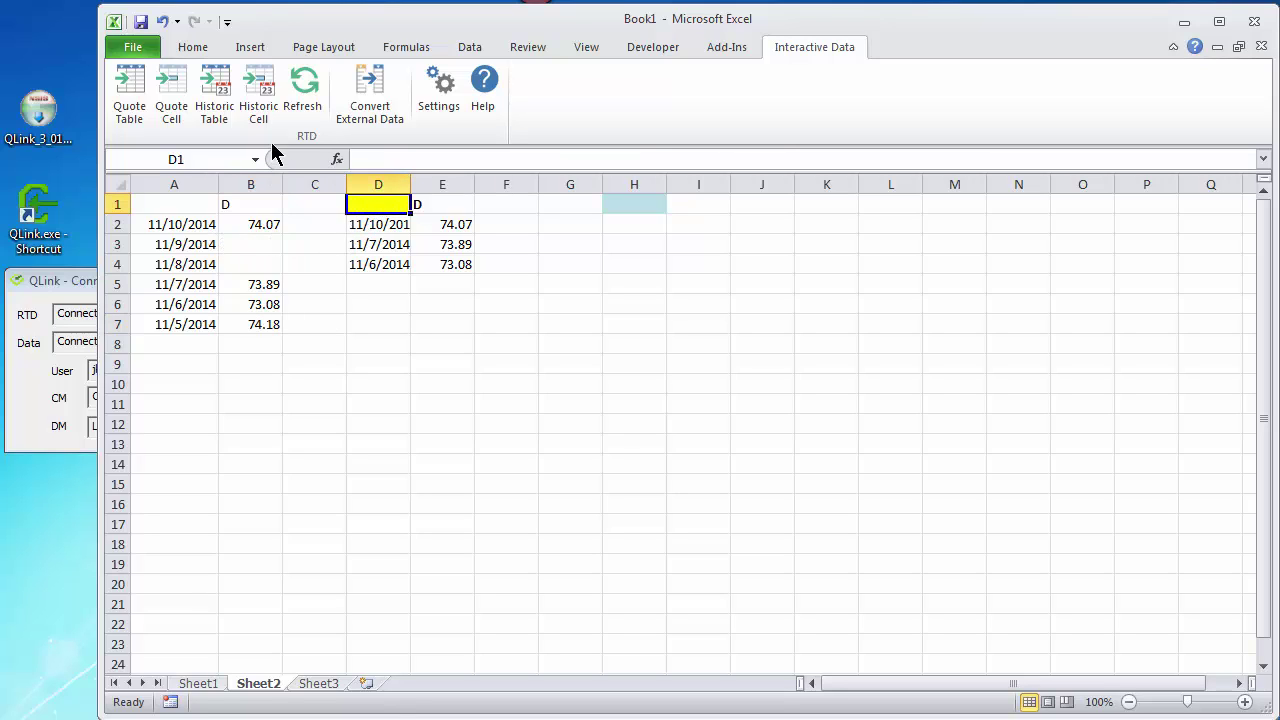
Reinsert D's historic table at D1, listing Last prices for 11/10, 11/7 and 11/6/2014.
click(214, 110)
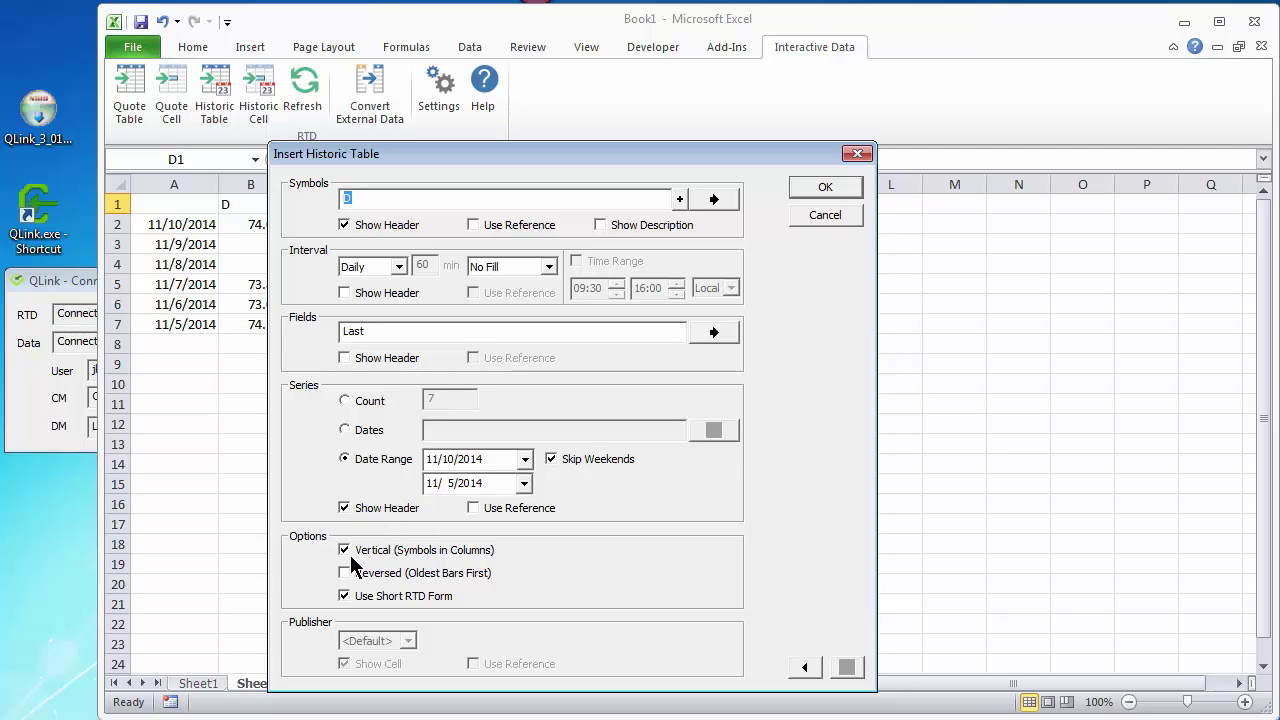
click(820, 190)
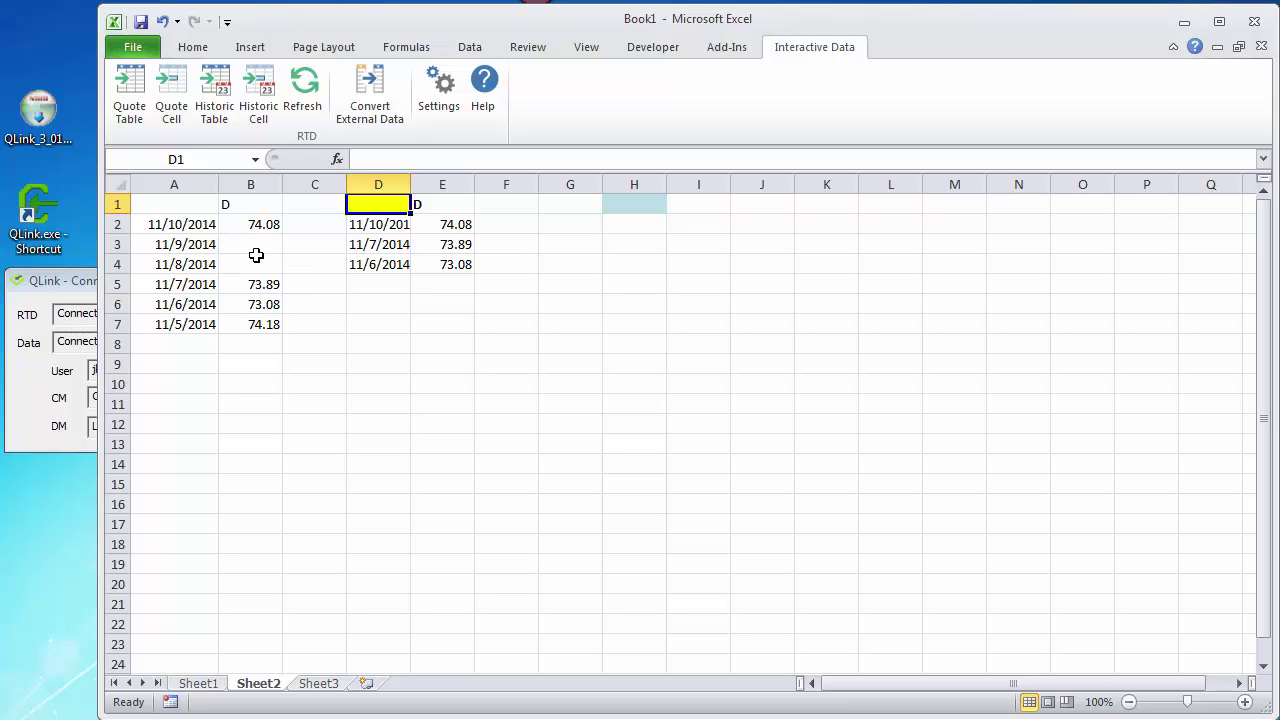
click(384, 286)
click(424, 284)
click(374, 285)
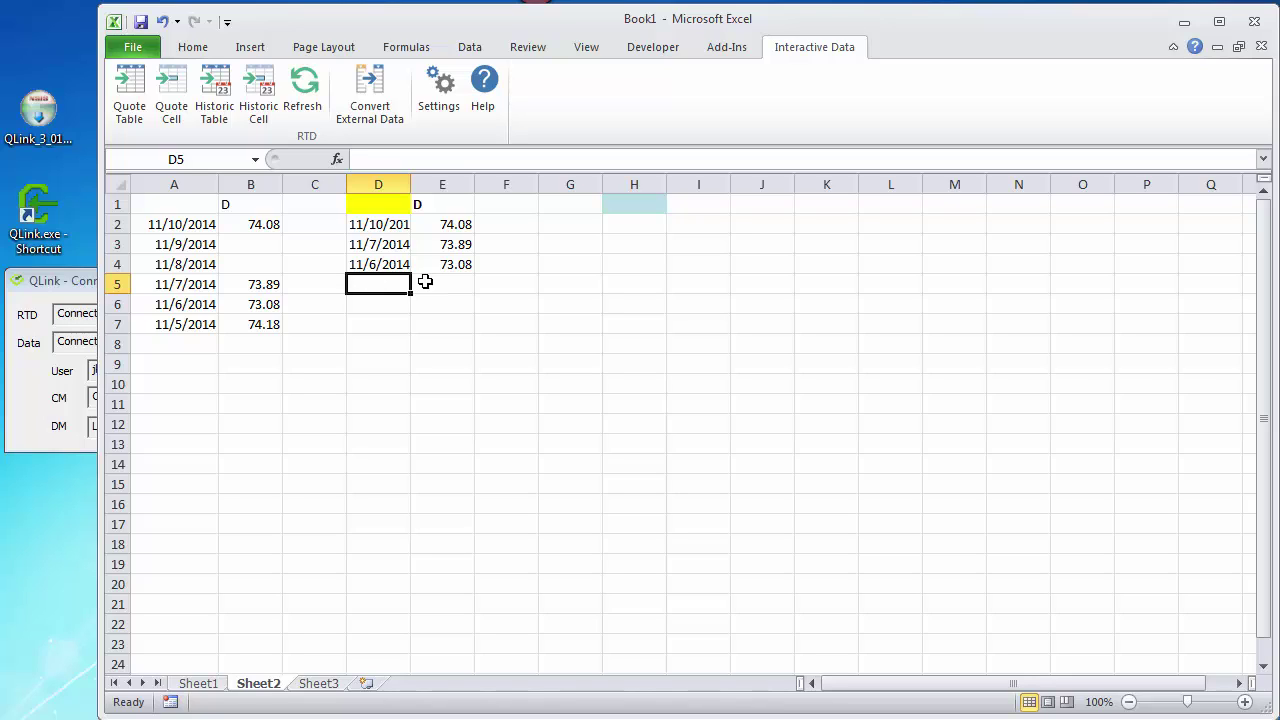
Move the D1 historic table's start date back to 11/4/2014, adding 74.18 for 11/5/2014.
click(378, 205)
click(215, 104)
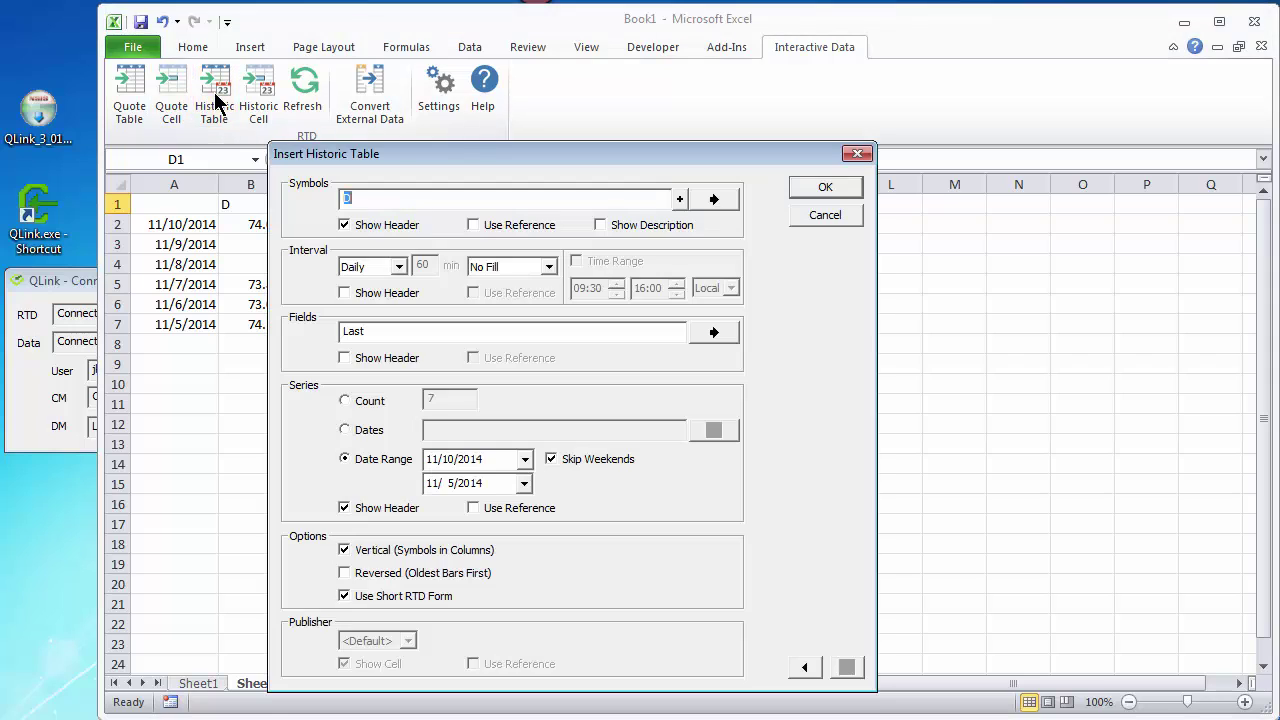
click(523, 484)
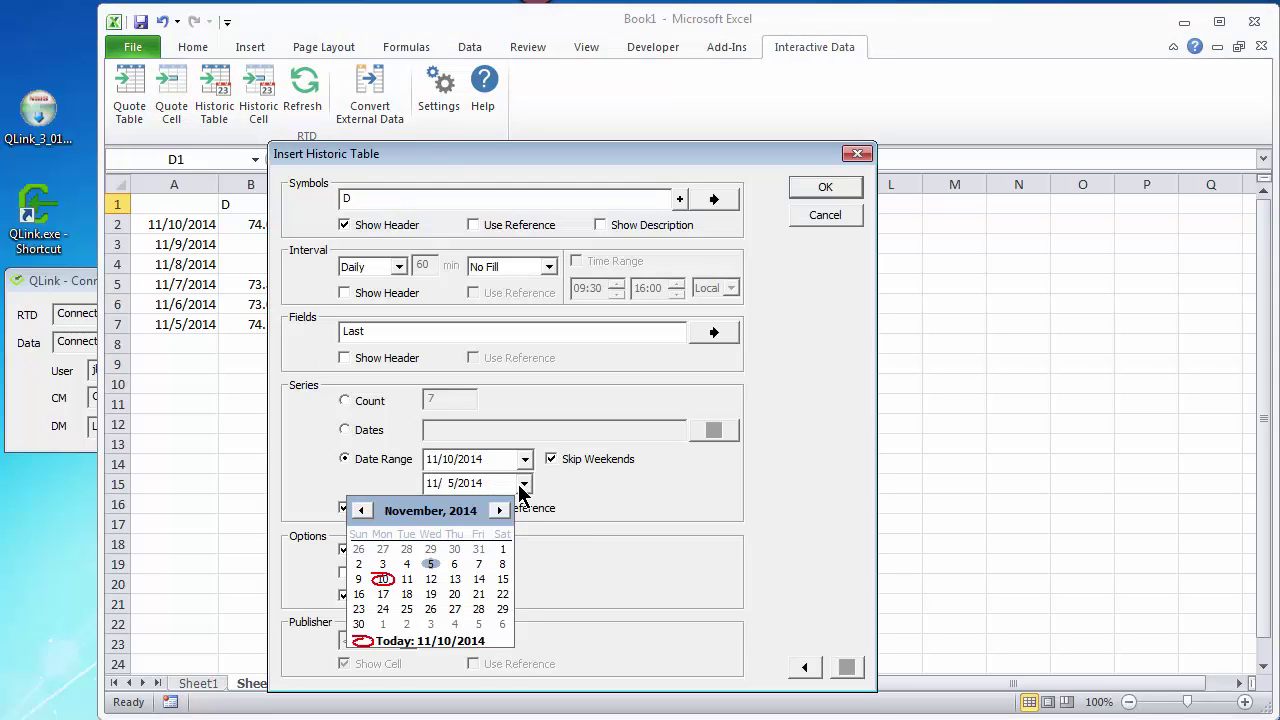
click(407, 563)
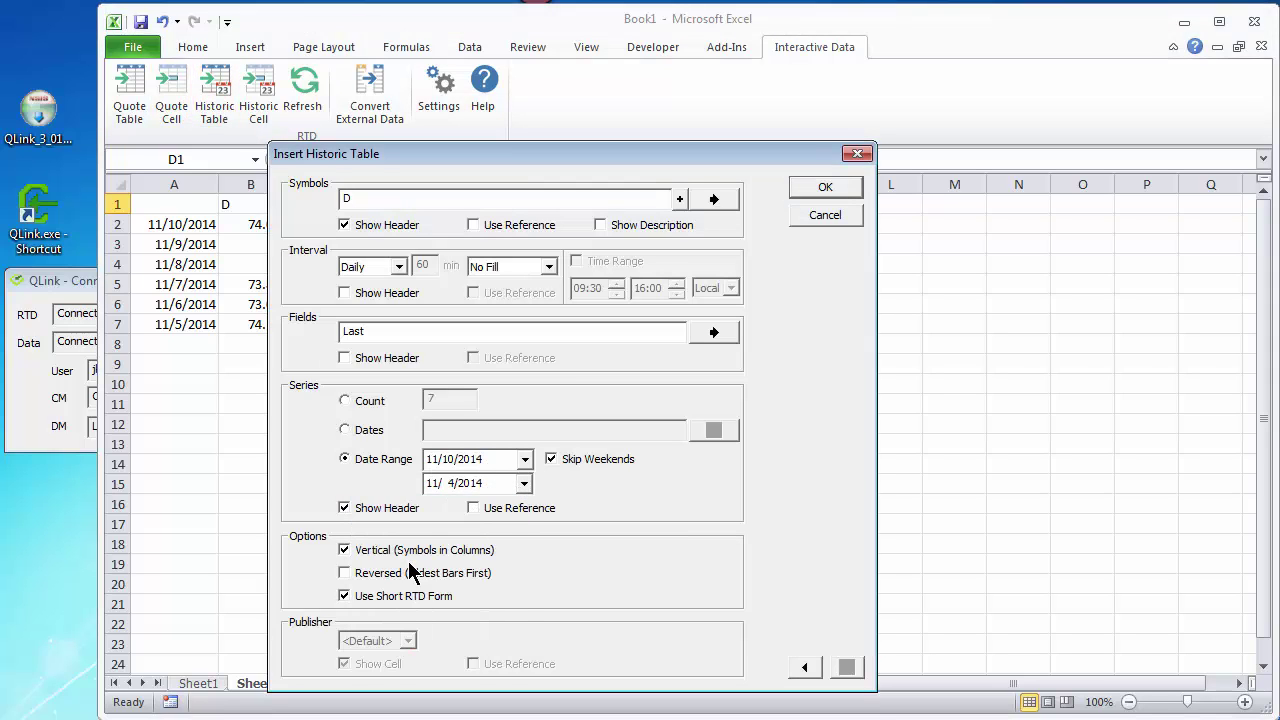
click(824, 190)
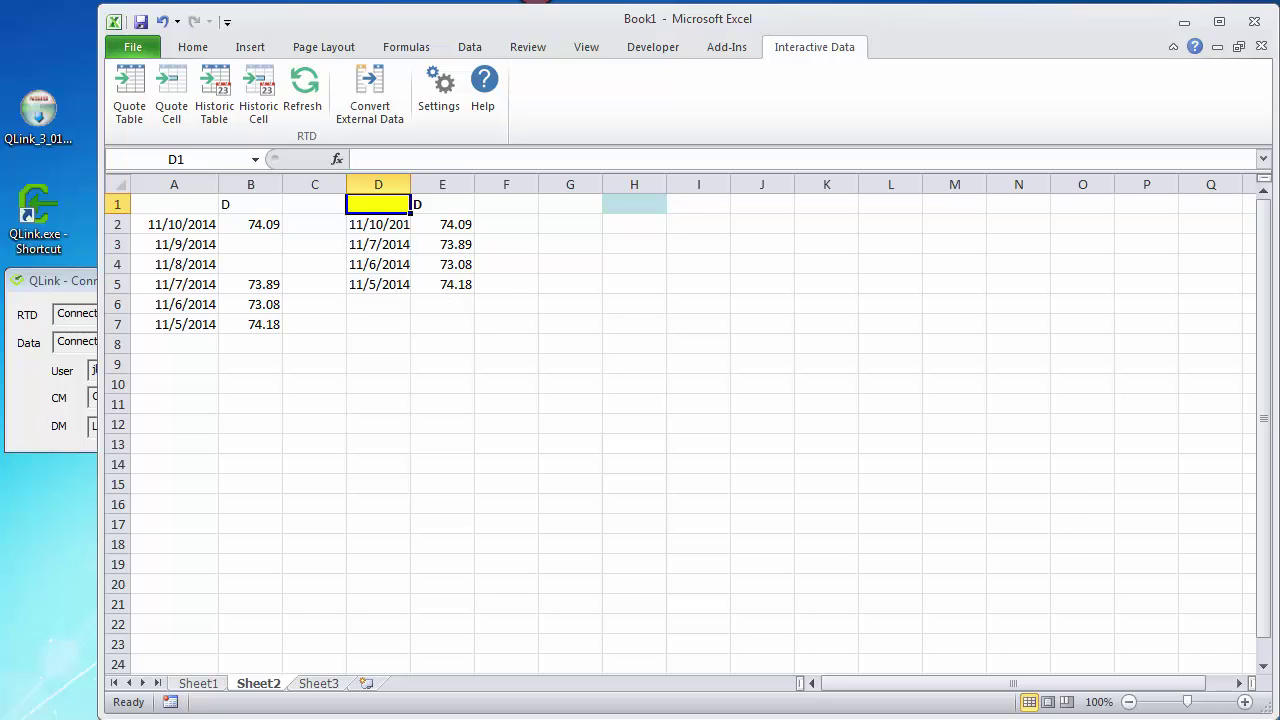
Insert a 10-bar count-based historic Last table for D at H1, indexed 0 to 9.
click(624, 202)
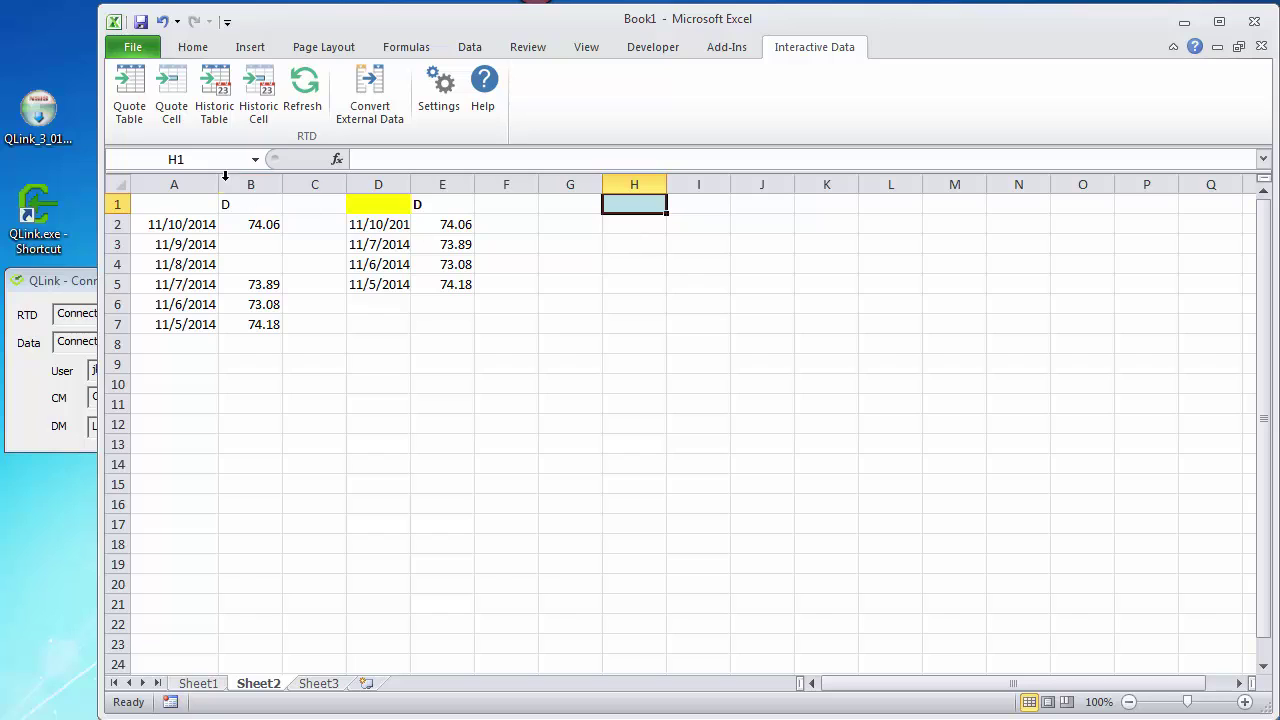
click(221, 93)
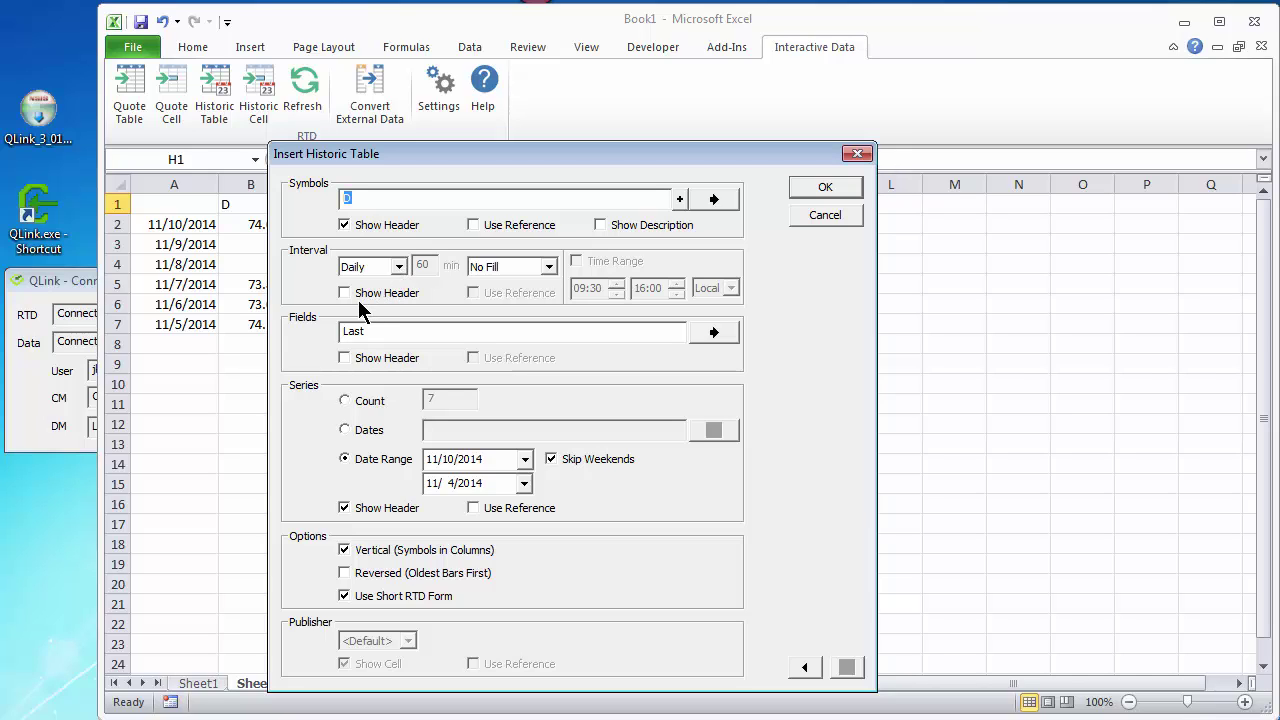
click(345, 401)
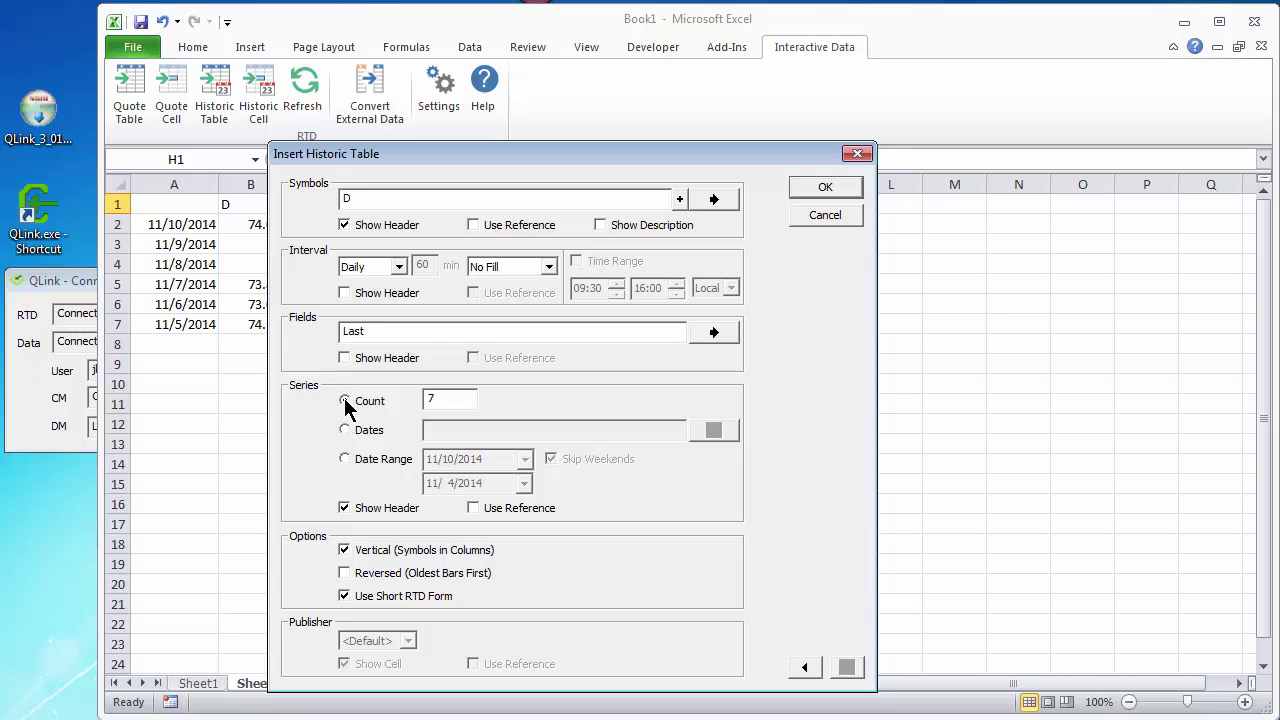
drag(424, 400, 441, 400)
click(825, 190)
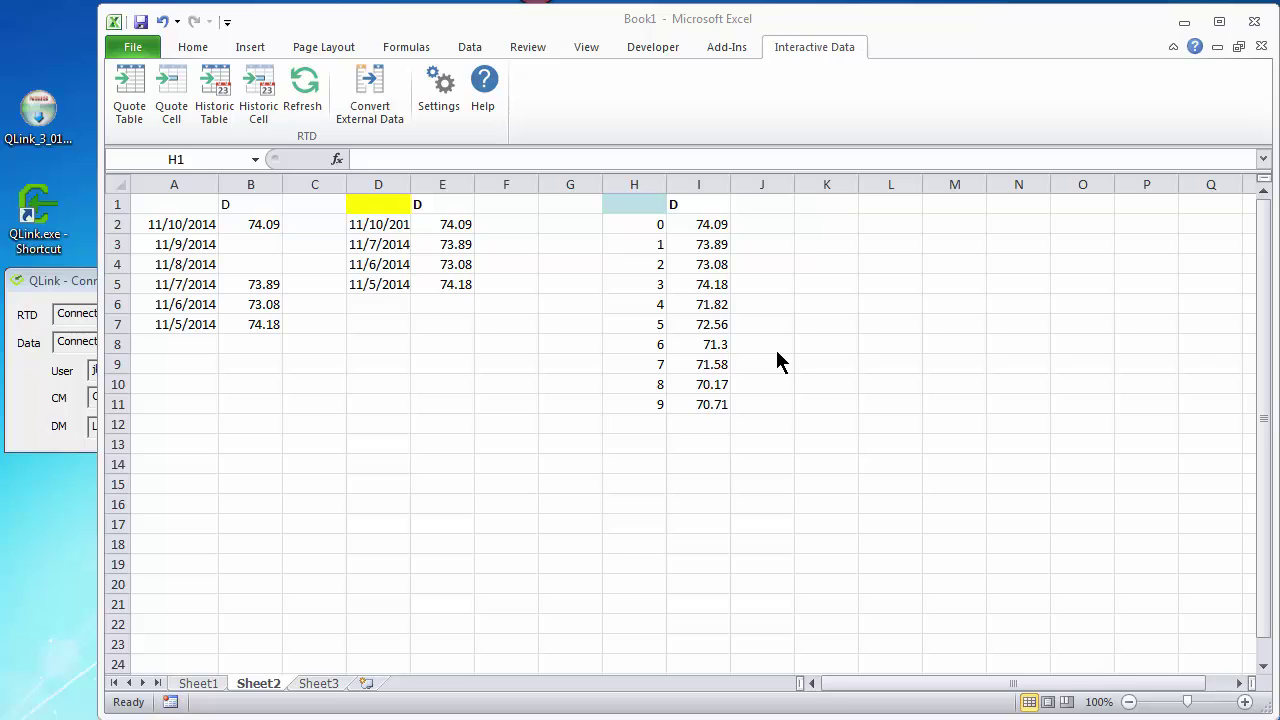
Clear the old count table from H1:I11.
click(638, 203)
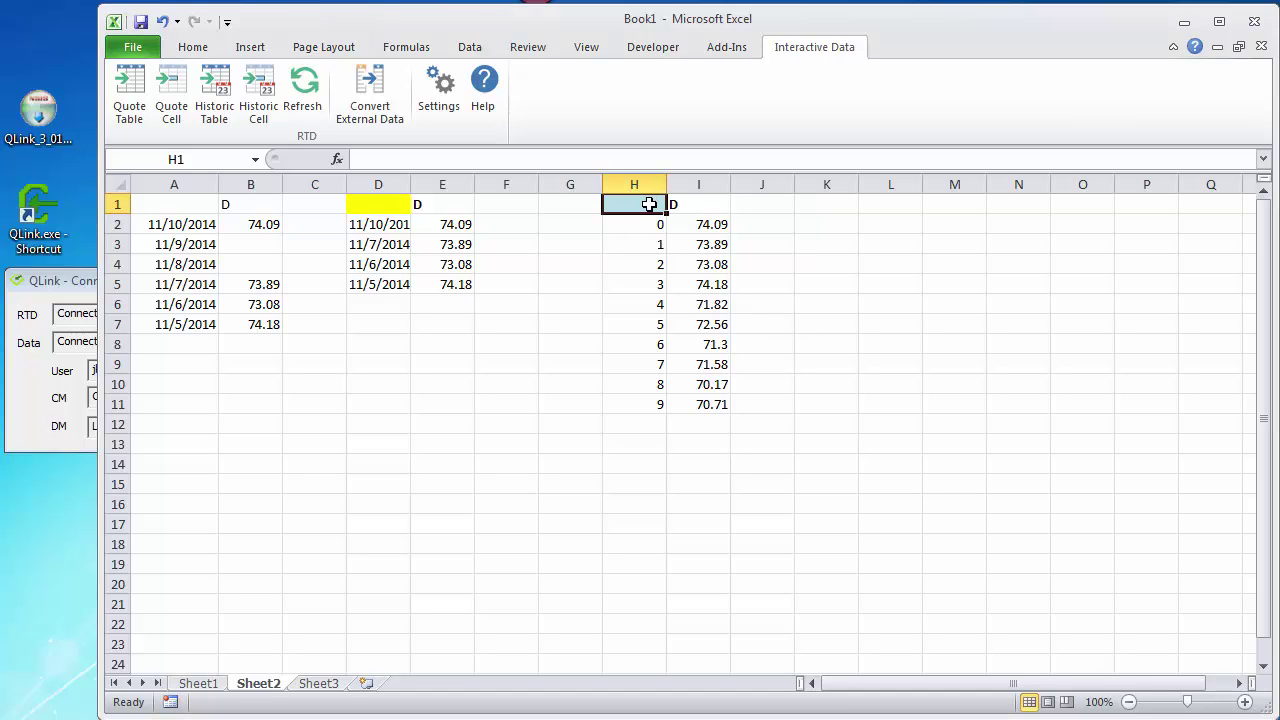
drag(649, 204, 701, 400)
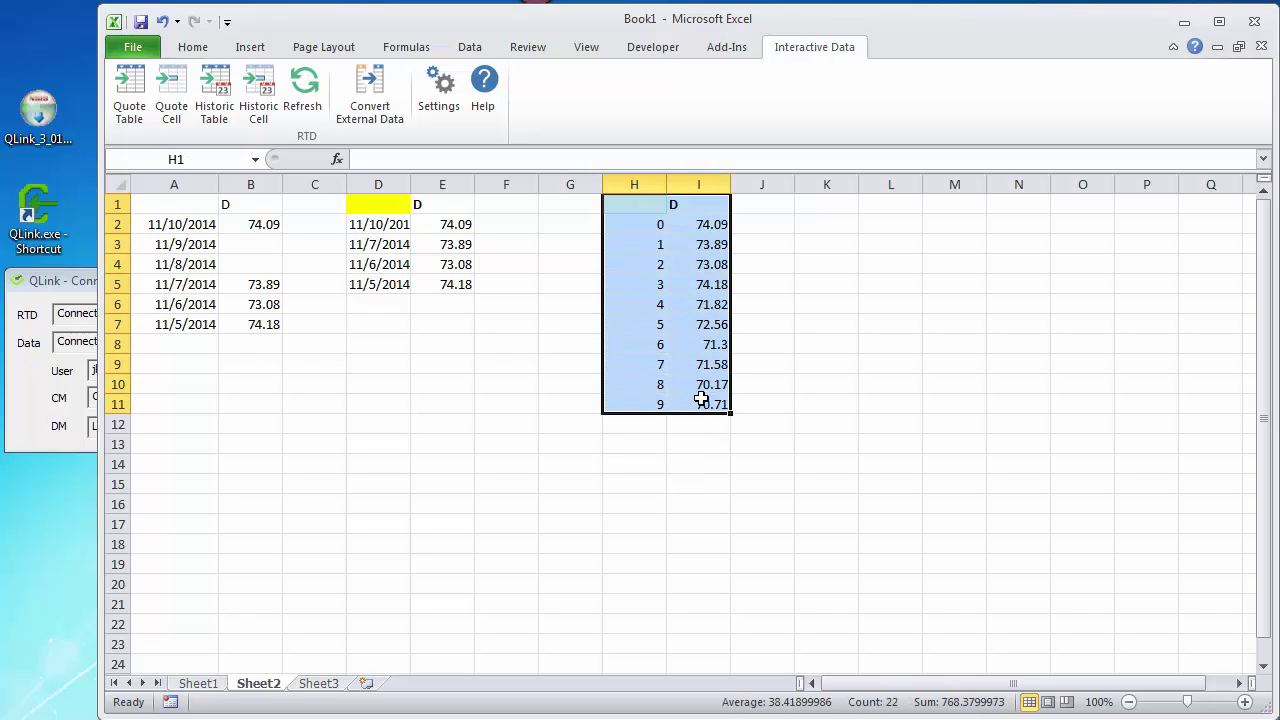
key(Delete)
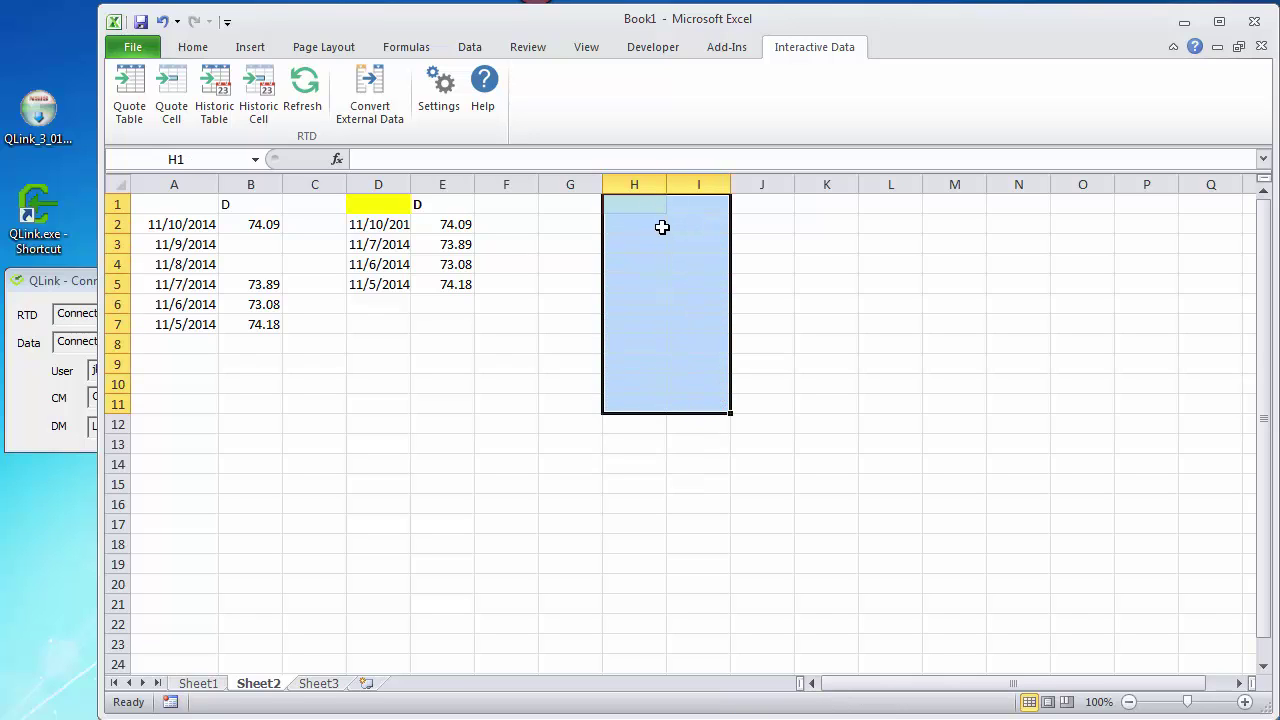
Start a new historic table at H1 using a date range from 10/27/2014.
click(637, 211)
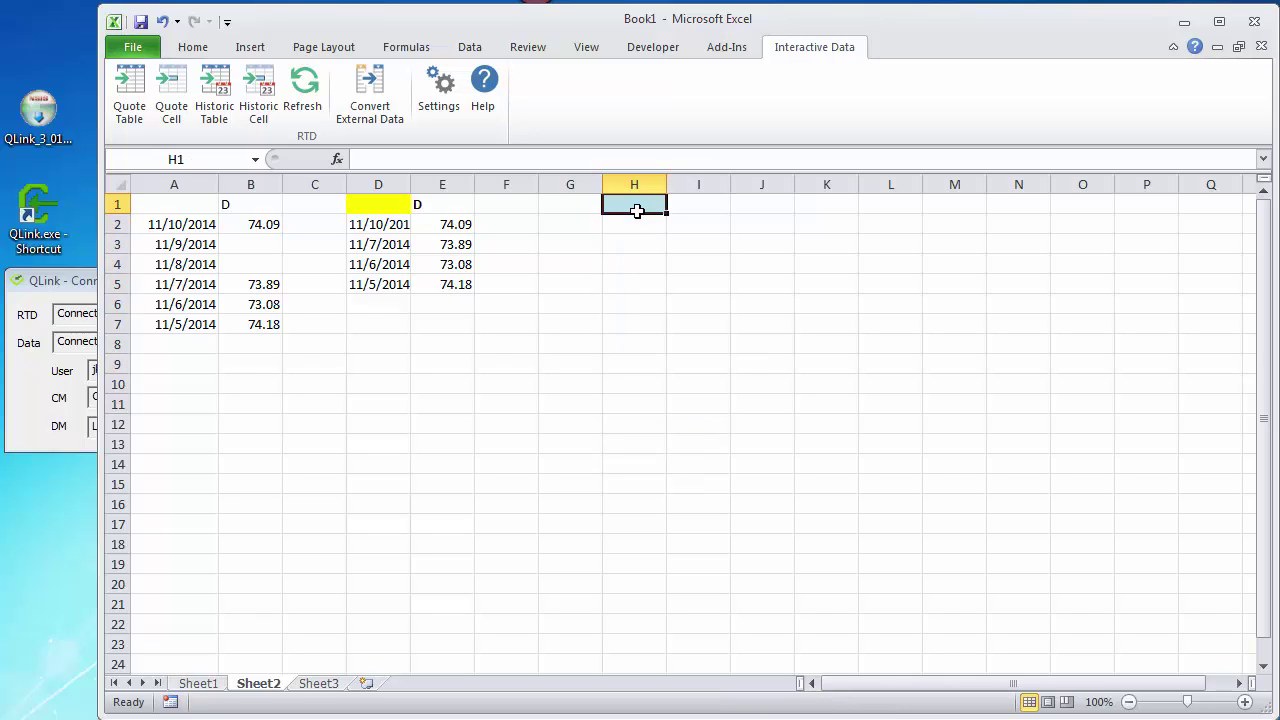
click(214, 95)
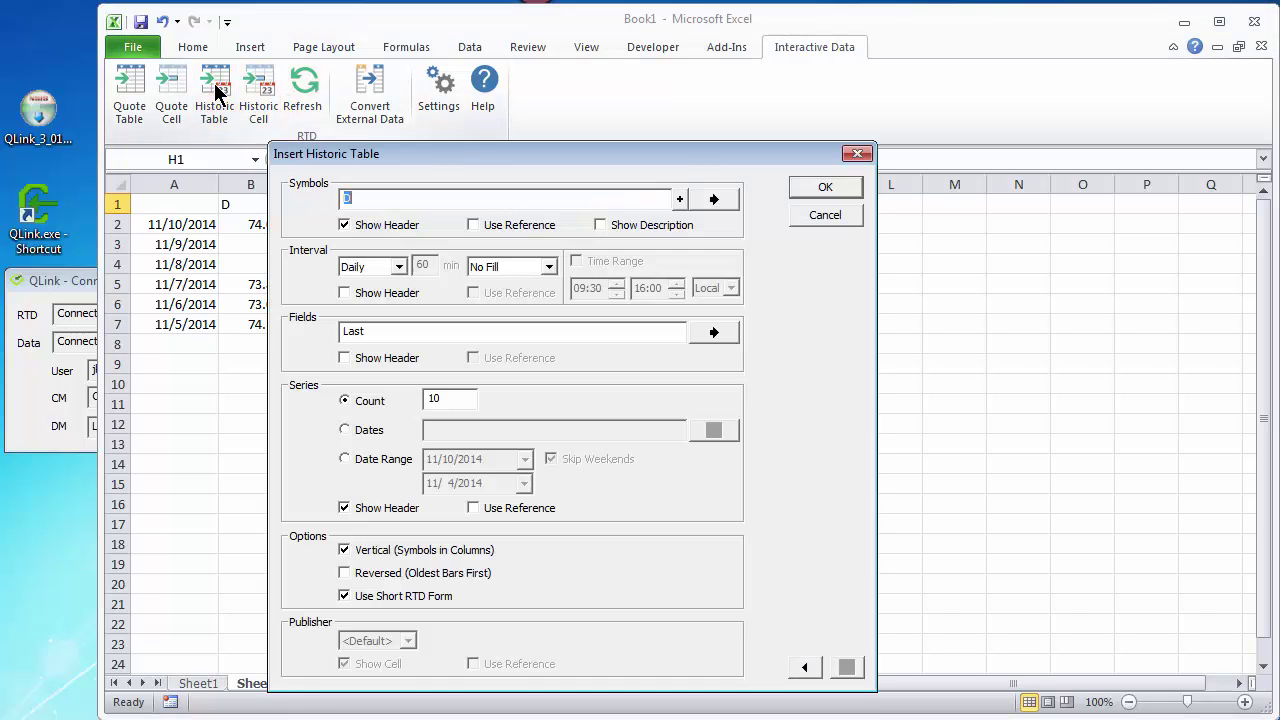
click(346, 460)
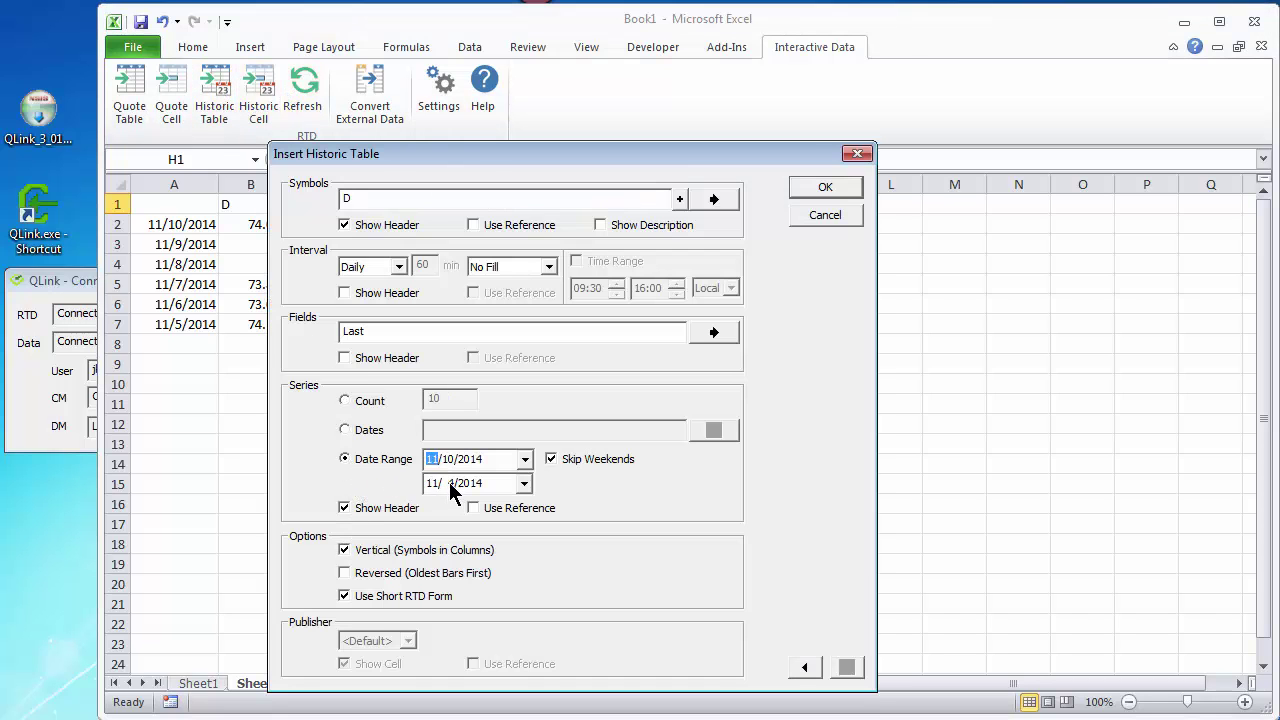
click(523, 485)
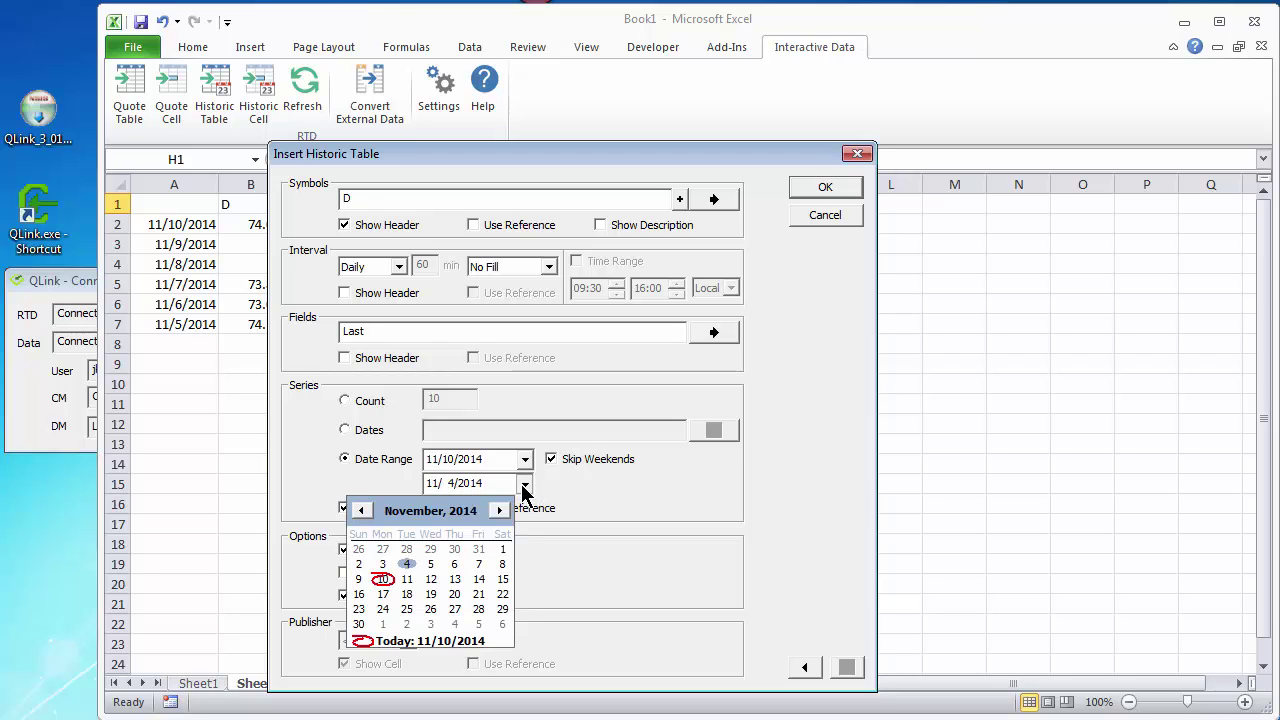
click(362, 510)
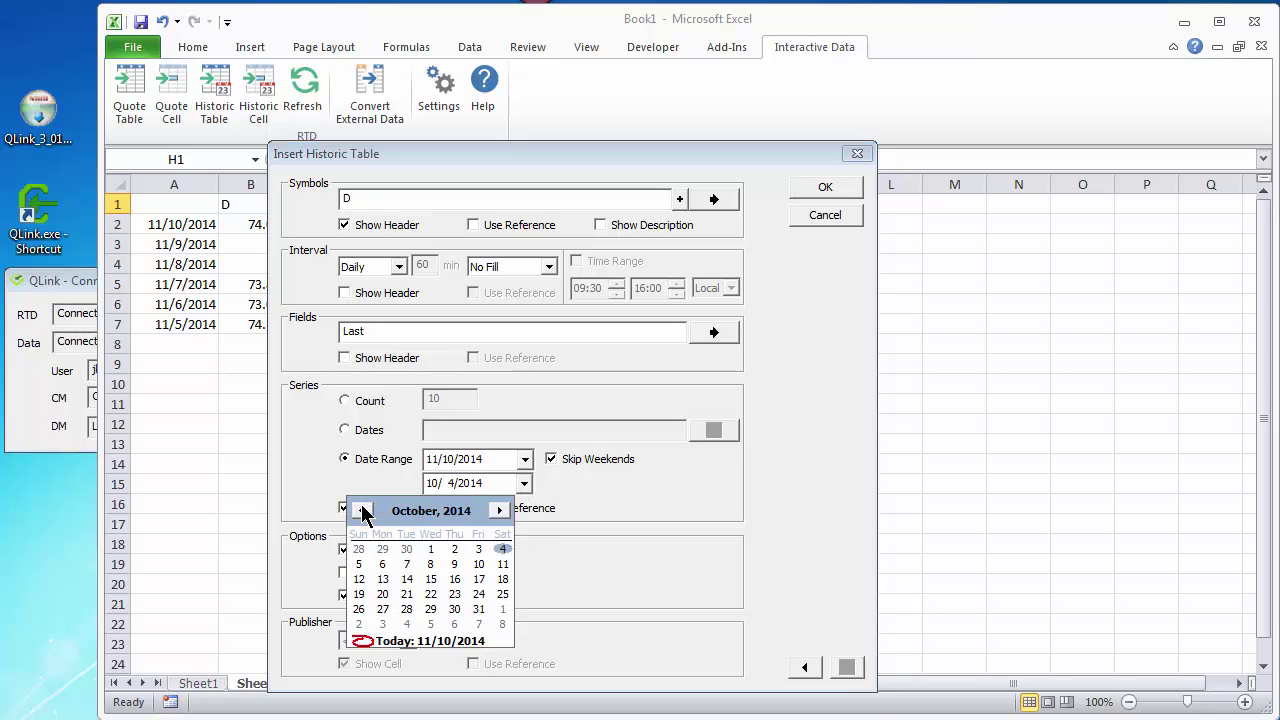
click(384, 604)
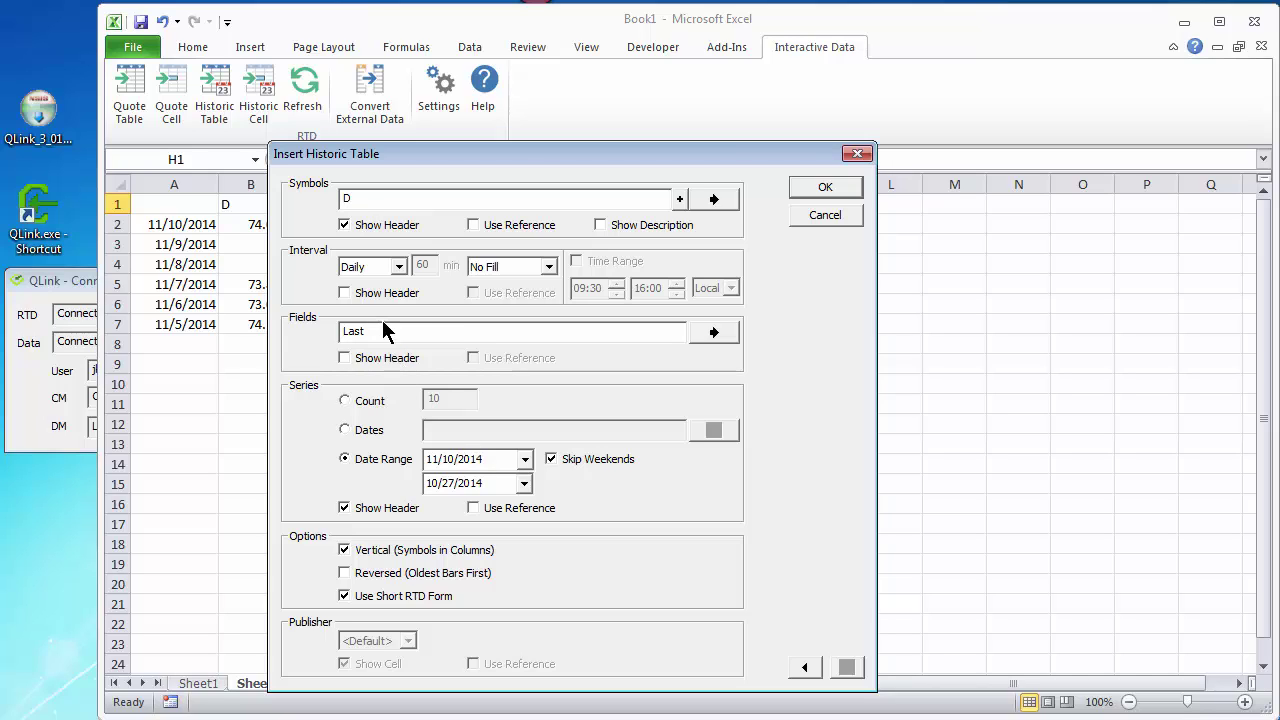
Add High and Low to the Last field and turn on field headers.
click(706, 336)
click(350, 389)
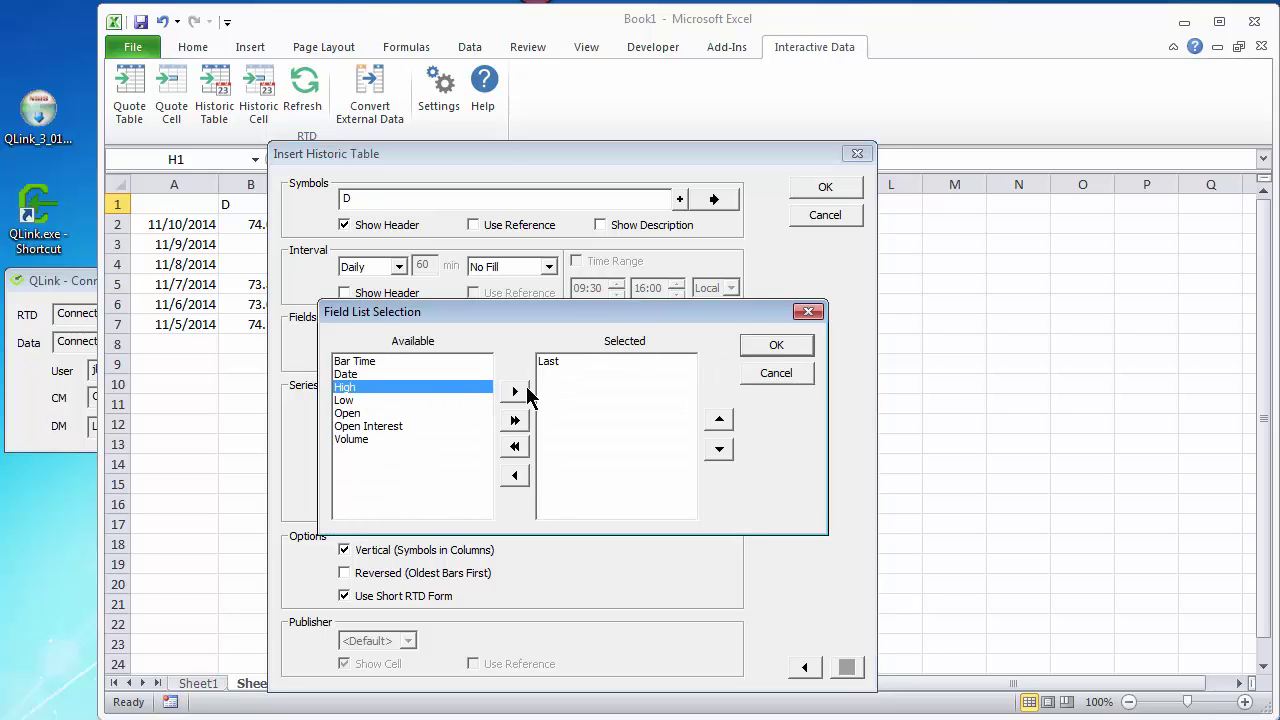
click(516, 392)
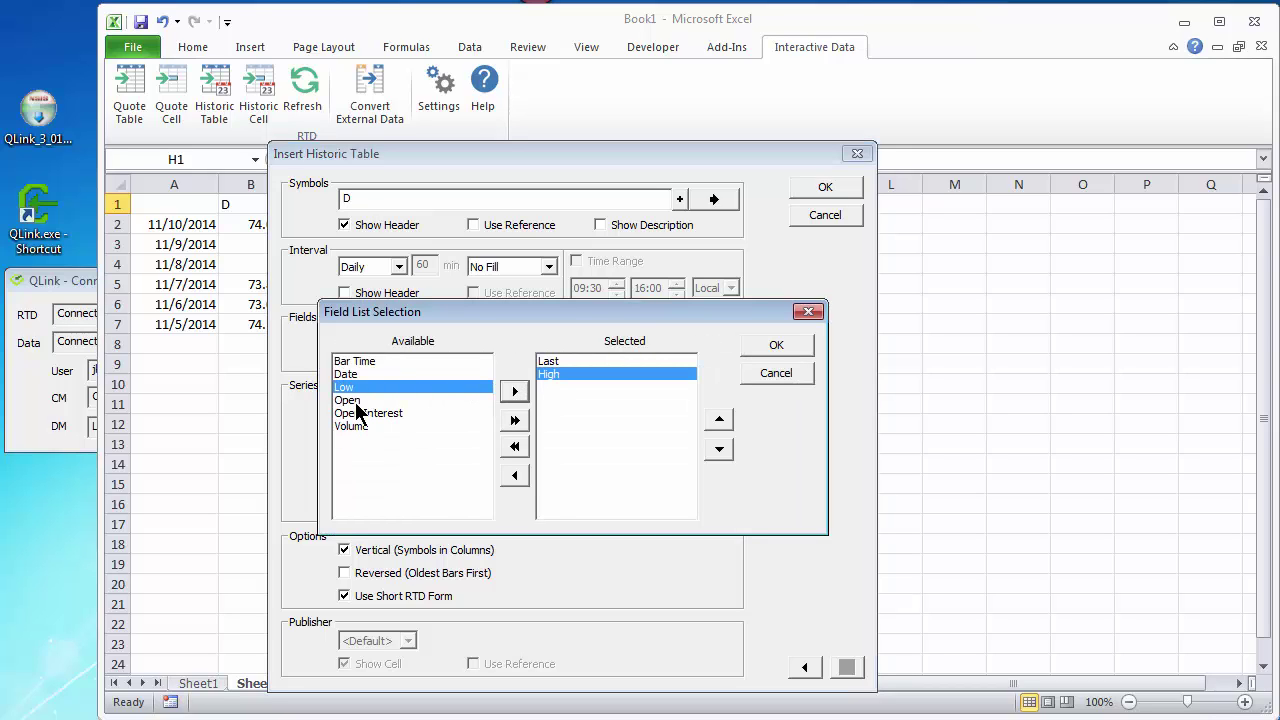
click(515, 391)
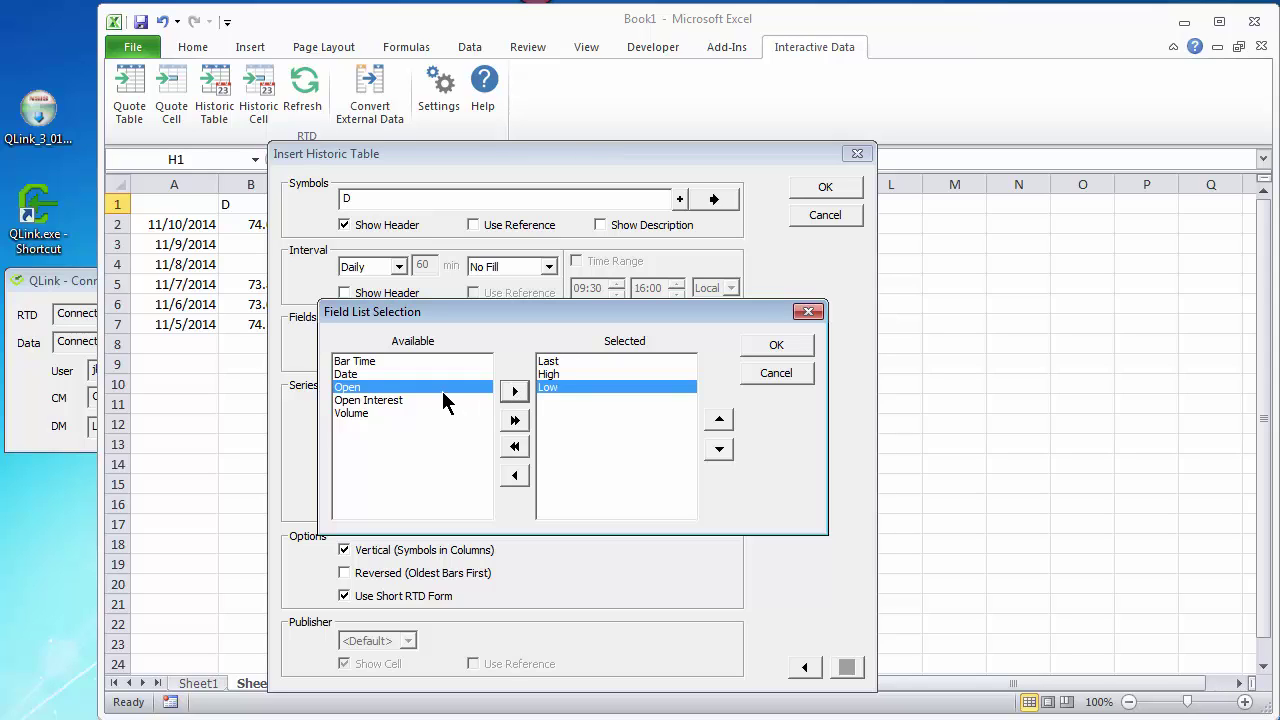
click(777, 345)
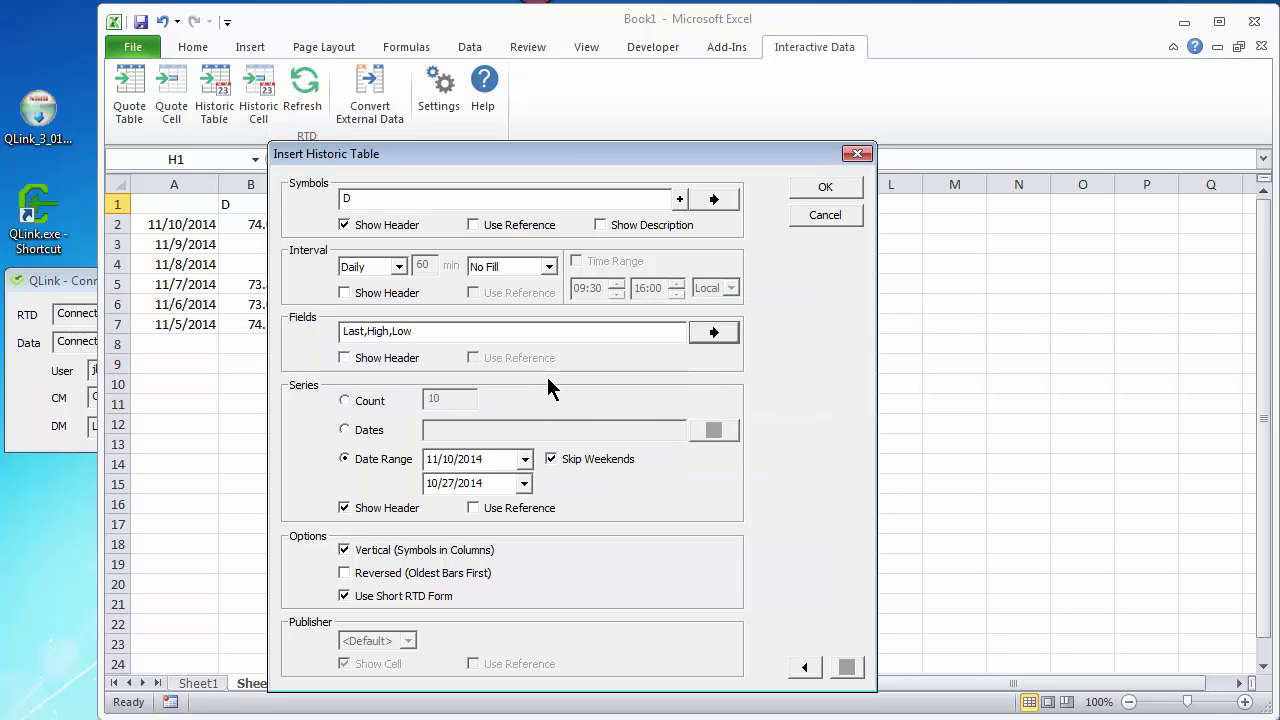
click(344, 358)
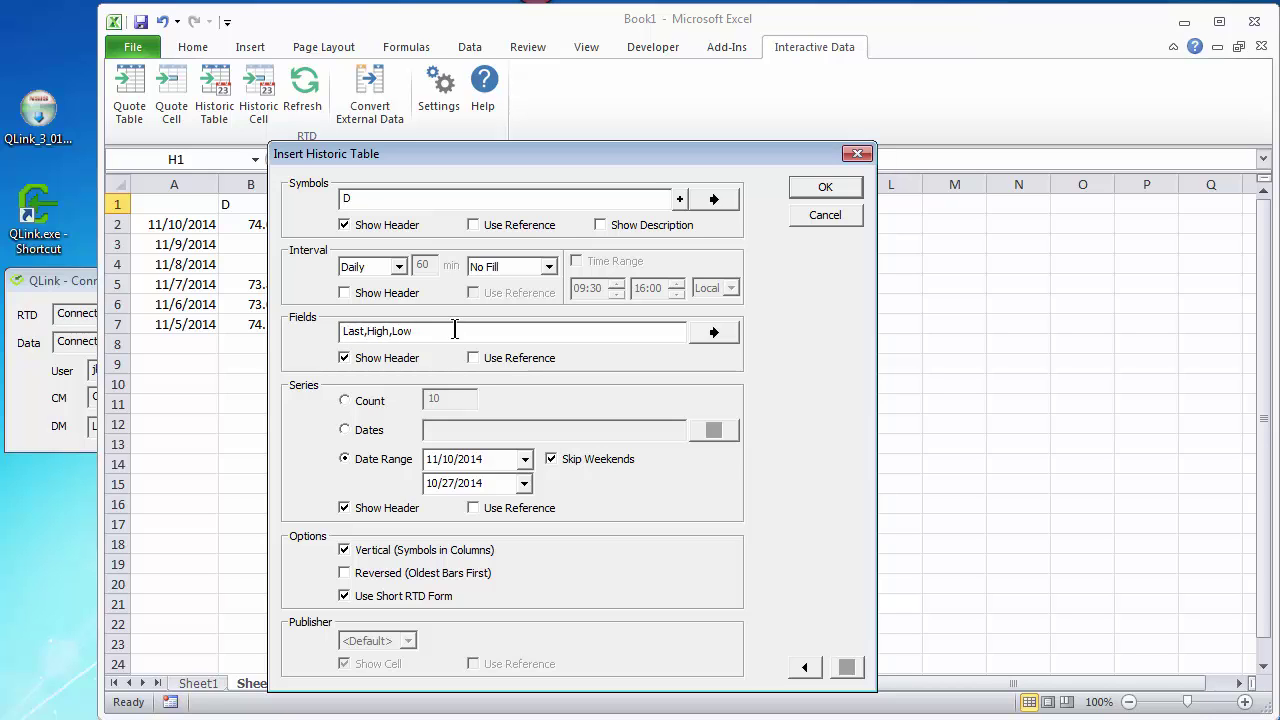
Insert D's Last/High/Low table in H1:K12 and widen column H so dates show fully.
click(852, 189)
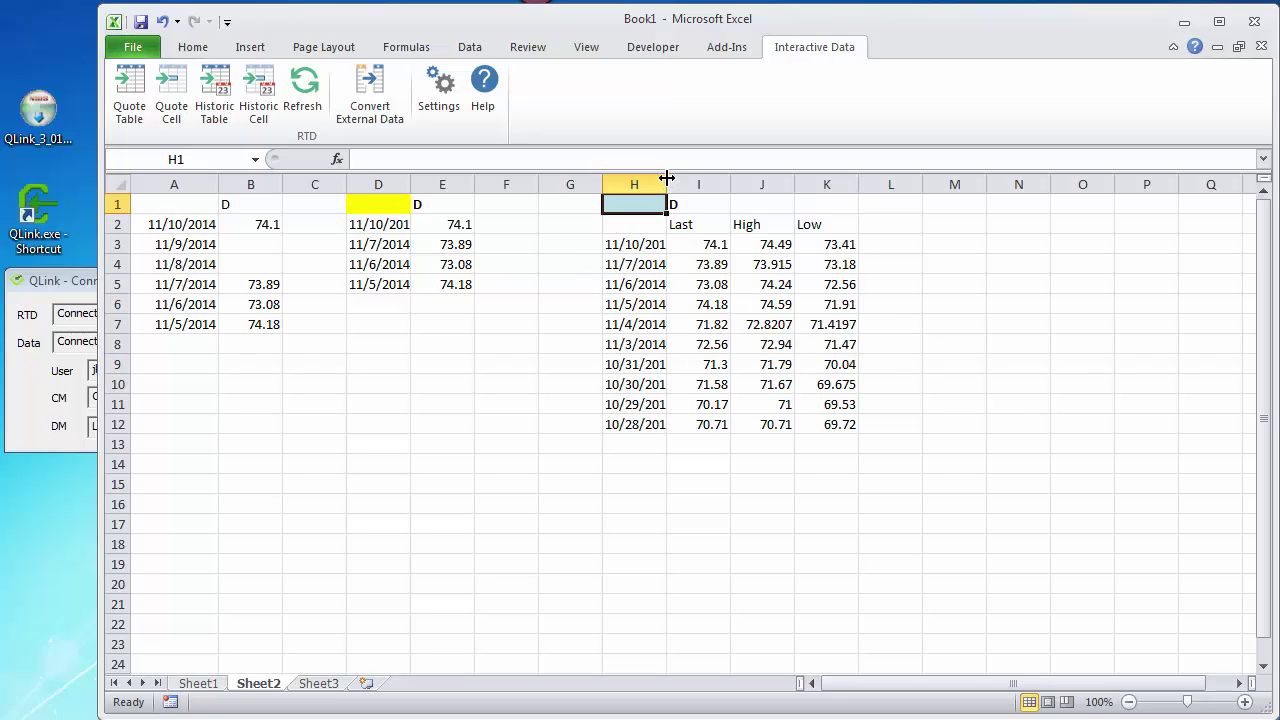
drag(666, 180, 683, 179)
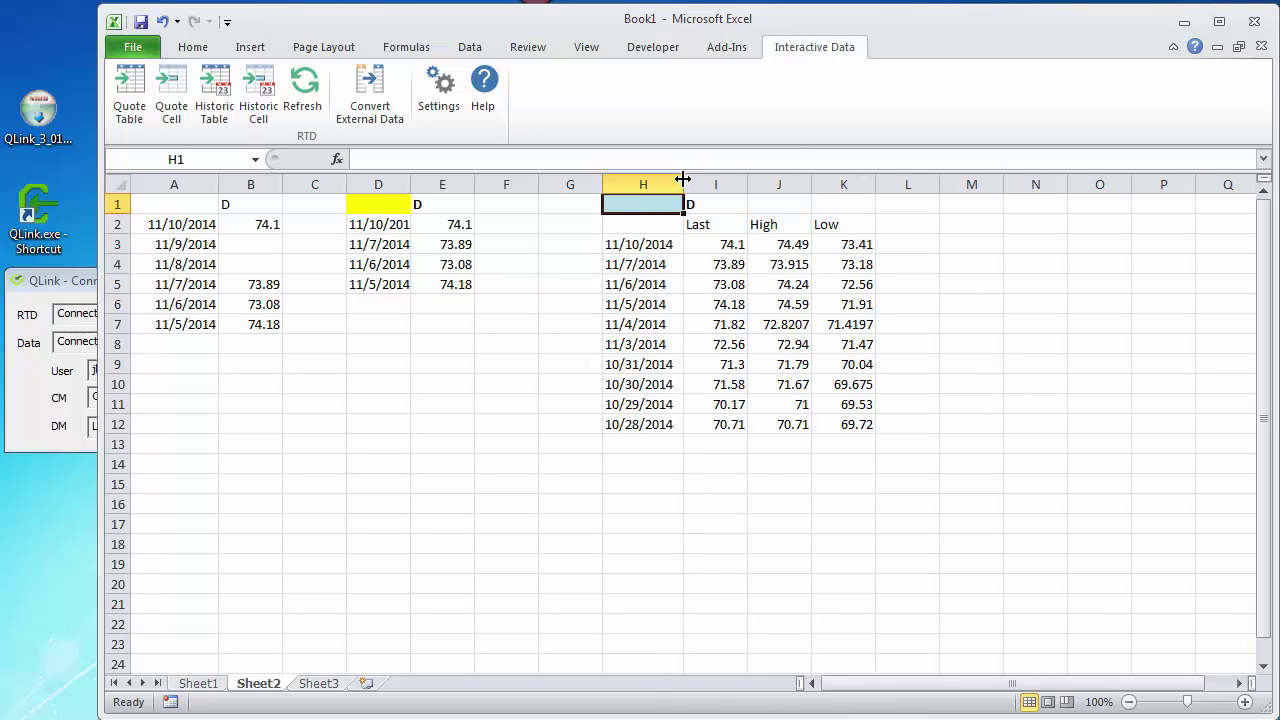
click(681, 179)
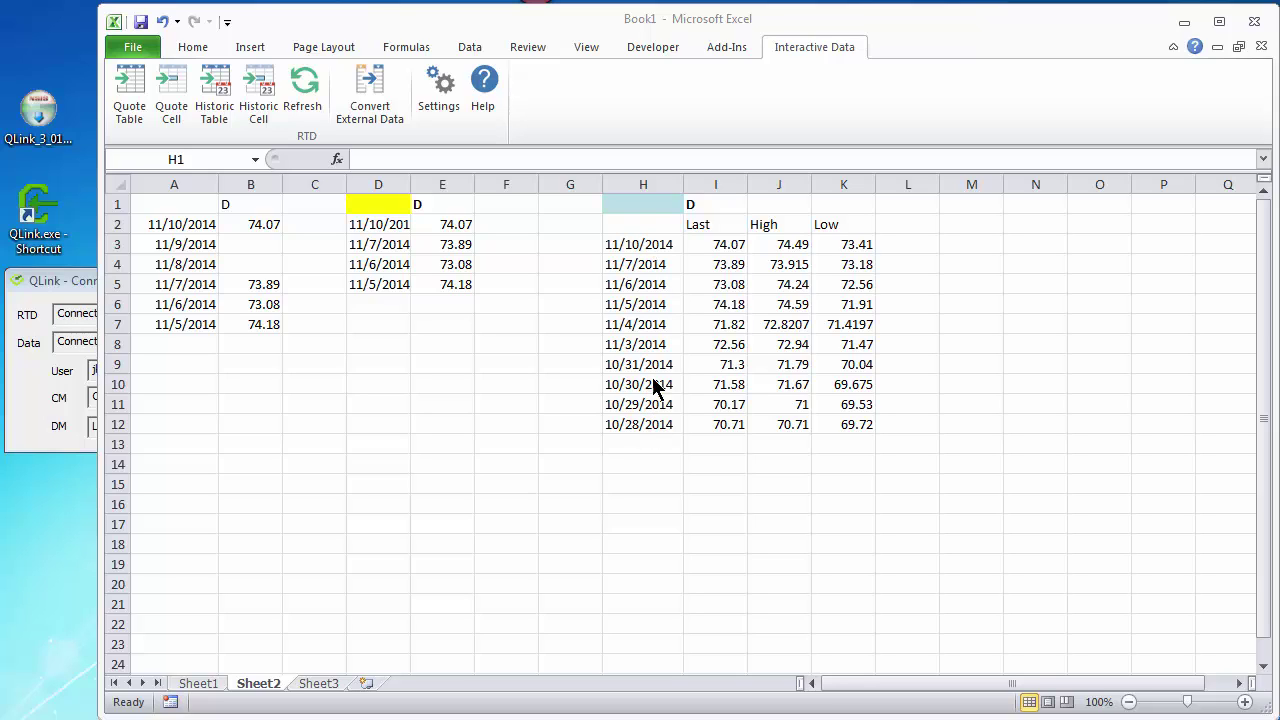
click(646, 206)
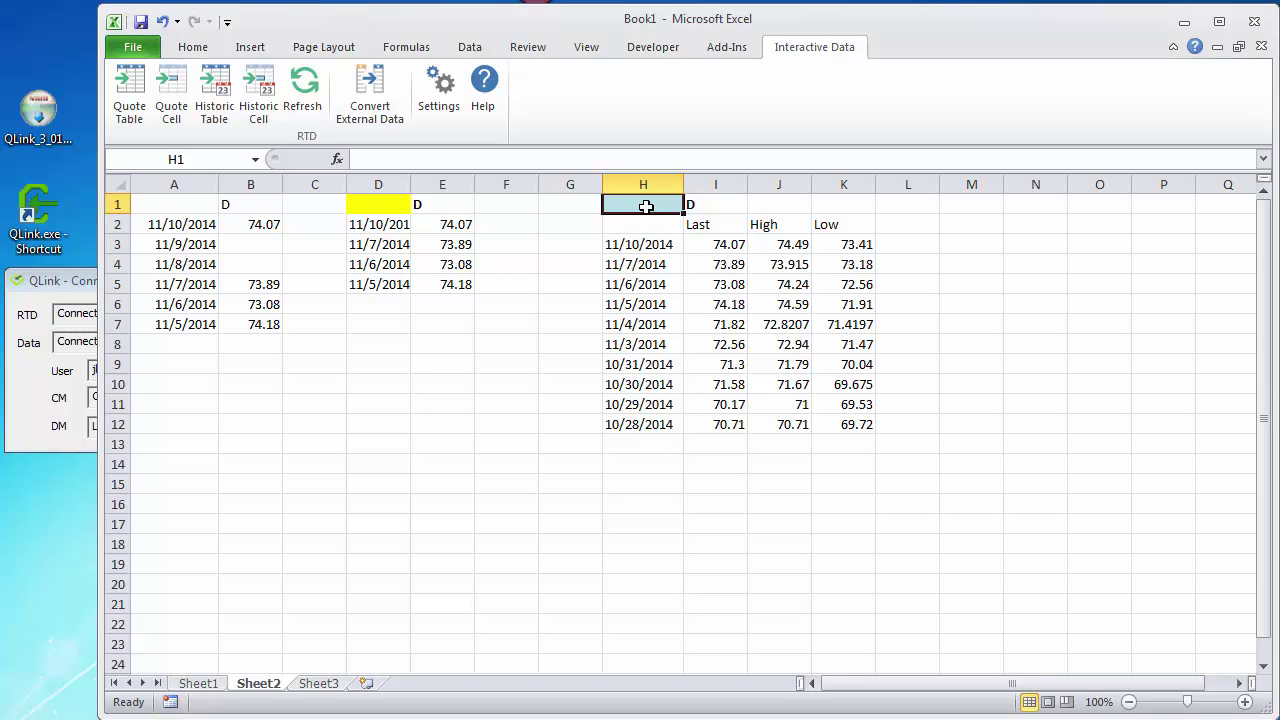
Switch D's historic table at H1 from a date range to a 10-bar count.
click(214, 88)
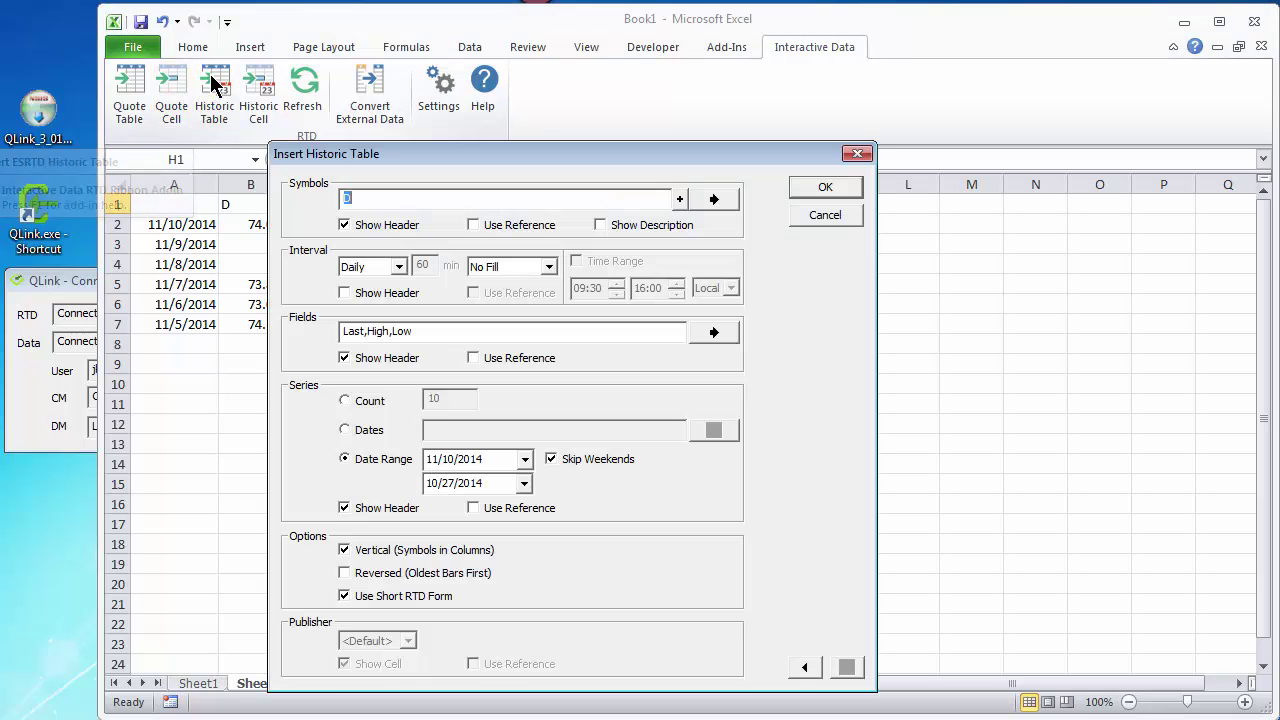
click(345, 401)
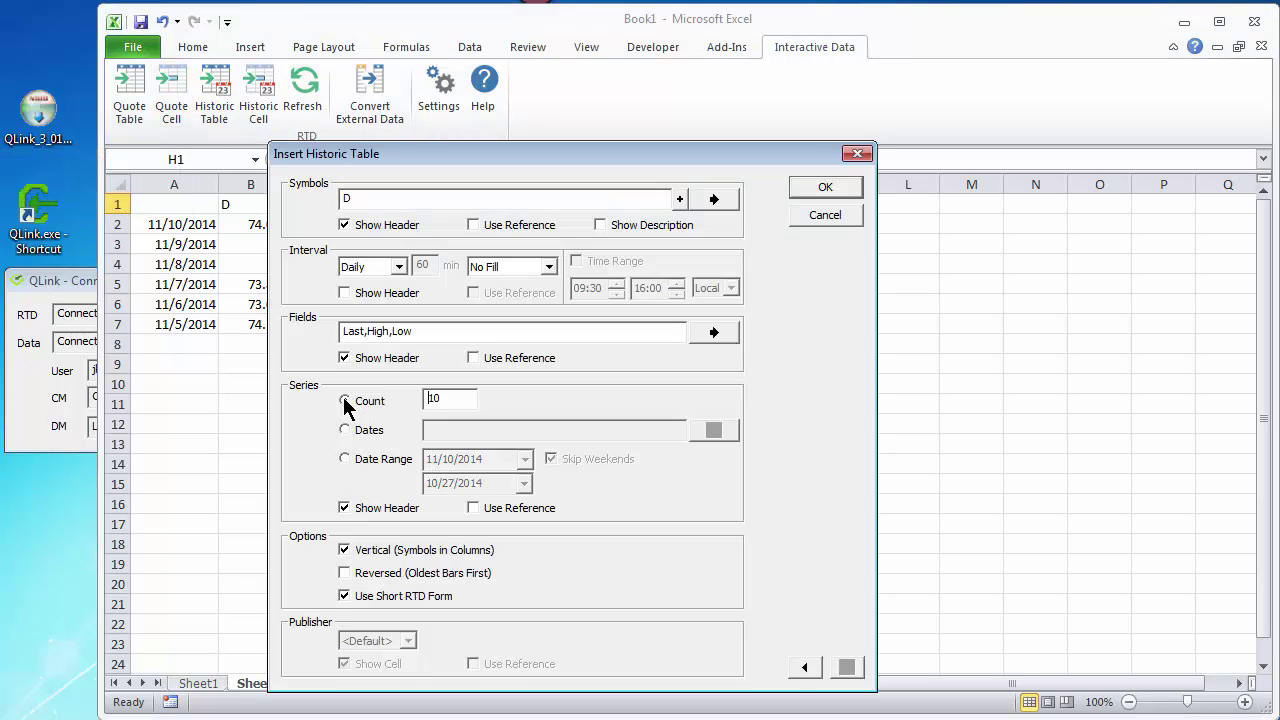
click(833, 188)
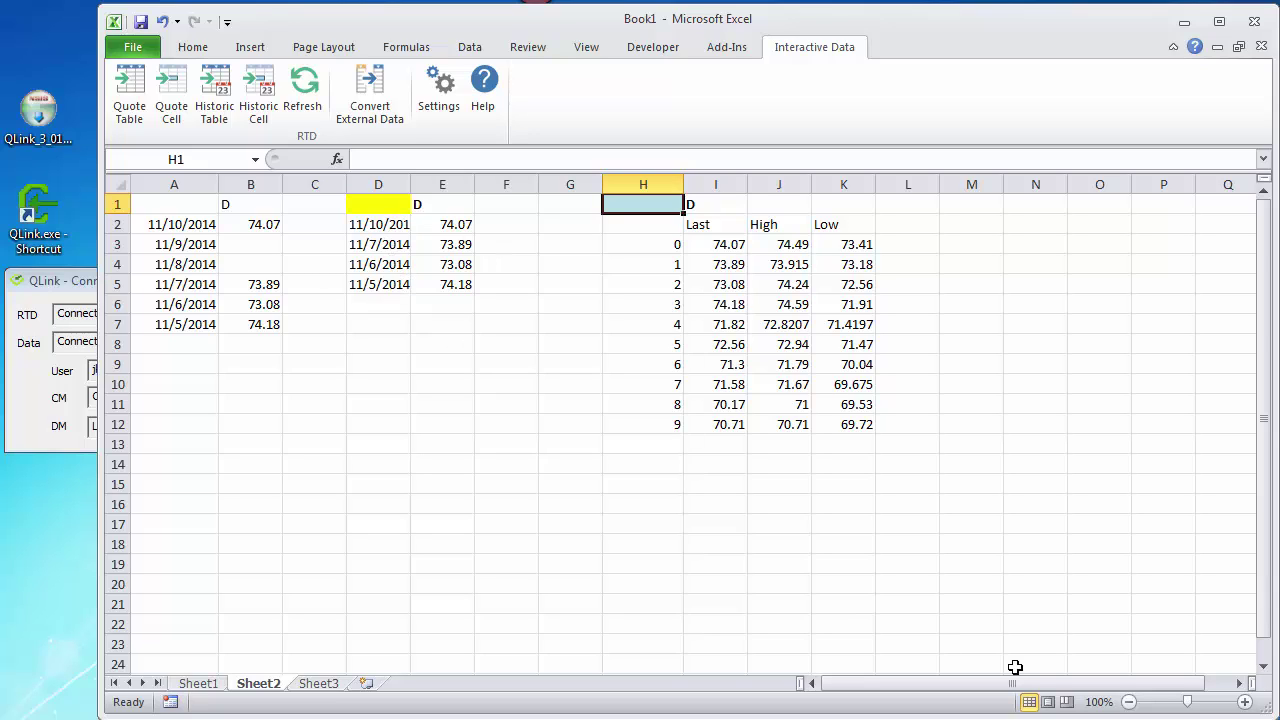
Change the bar interval of D's historic table at H1 to Intraday 1 minute.
click(645, 210)
click(213, 97)
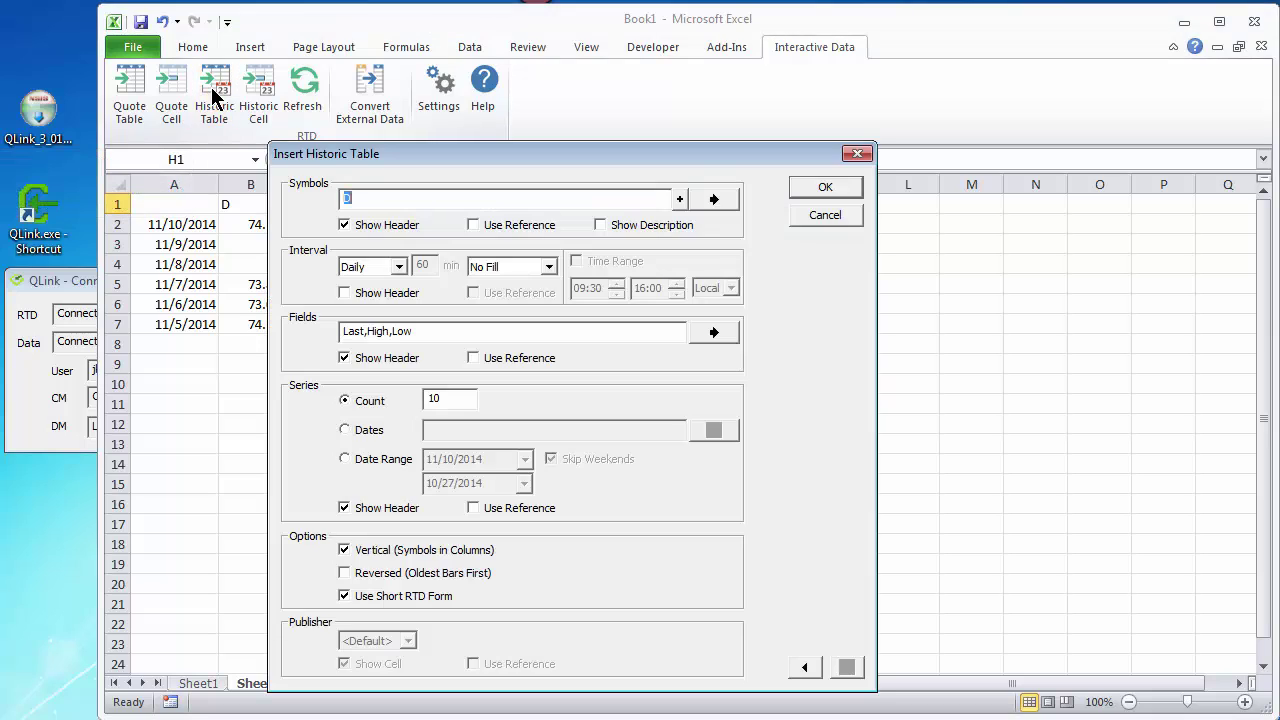
click(347, 199)
double_click(347, 199)
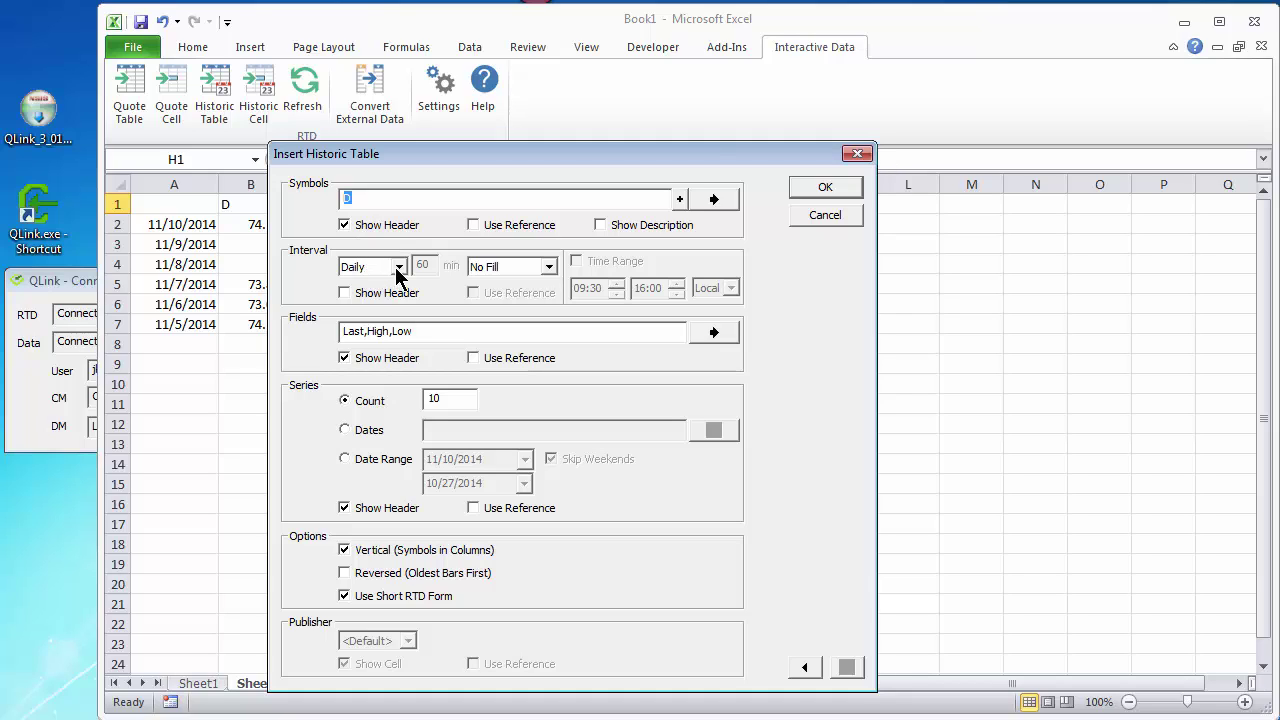
click(398, 267)
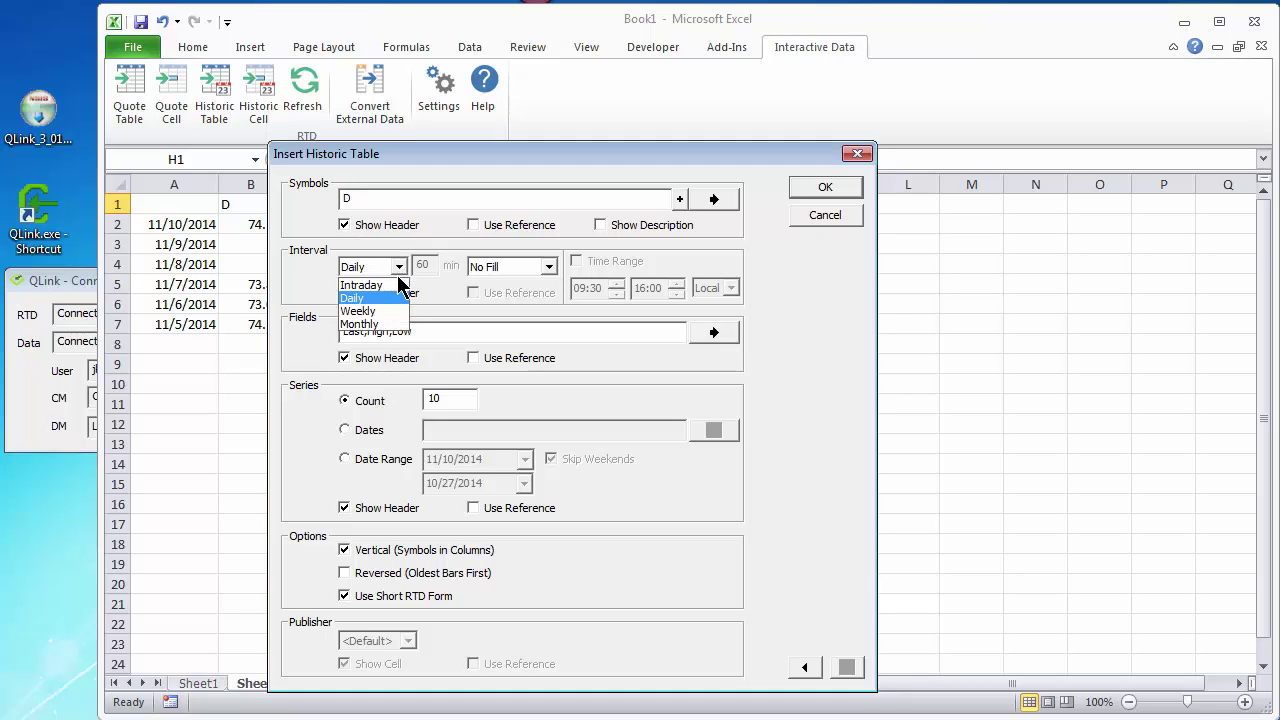
click(390, 287)
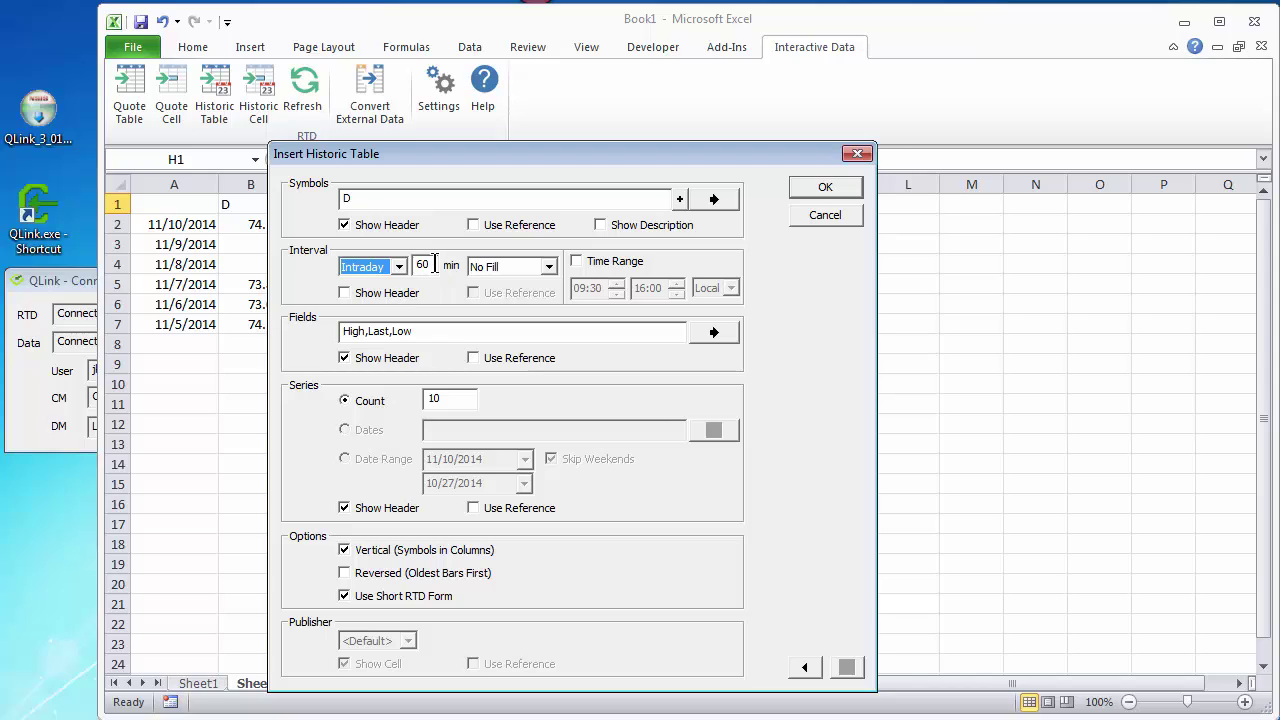
drag(436, 264, 413, 262)
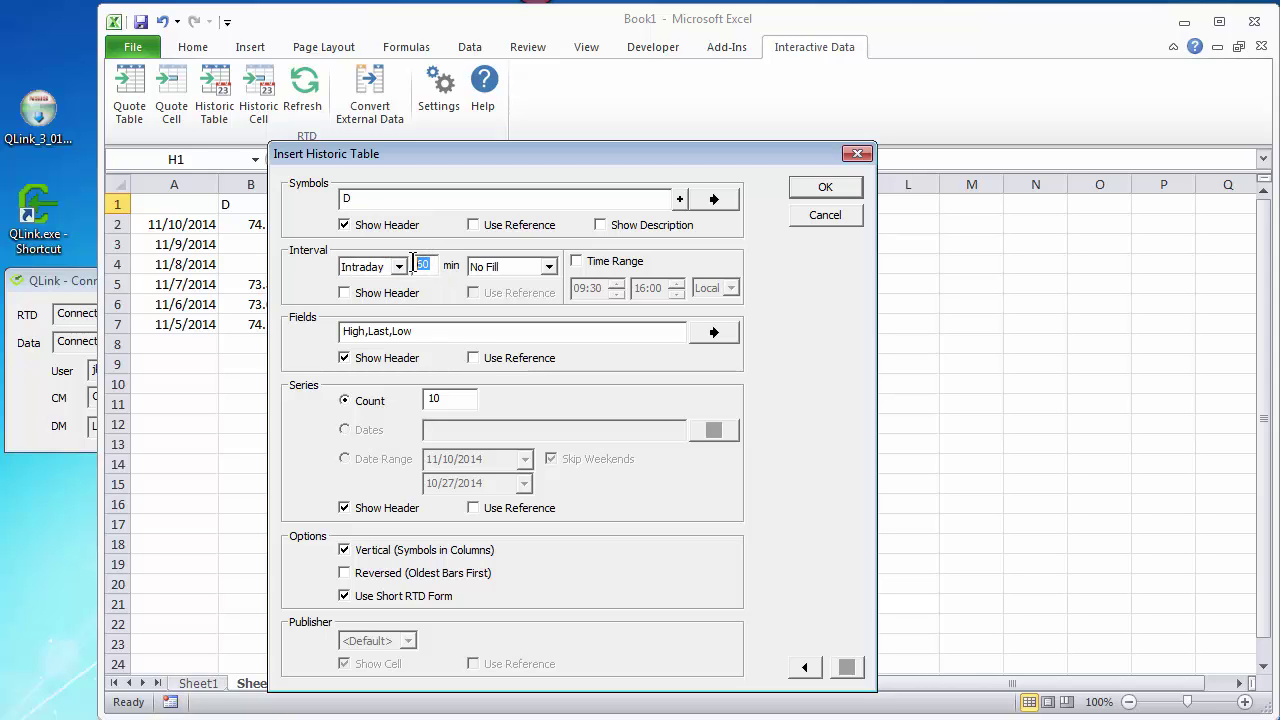
text(1)
Add the Open field at the top and move Low above Last.
click(714, 330)
click(351, 413)
click(516, 393)
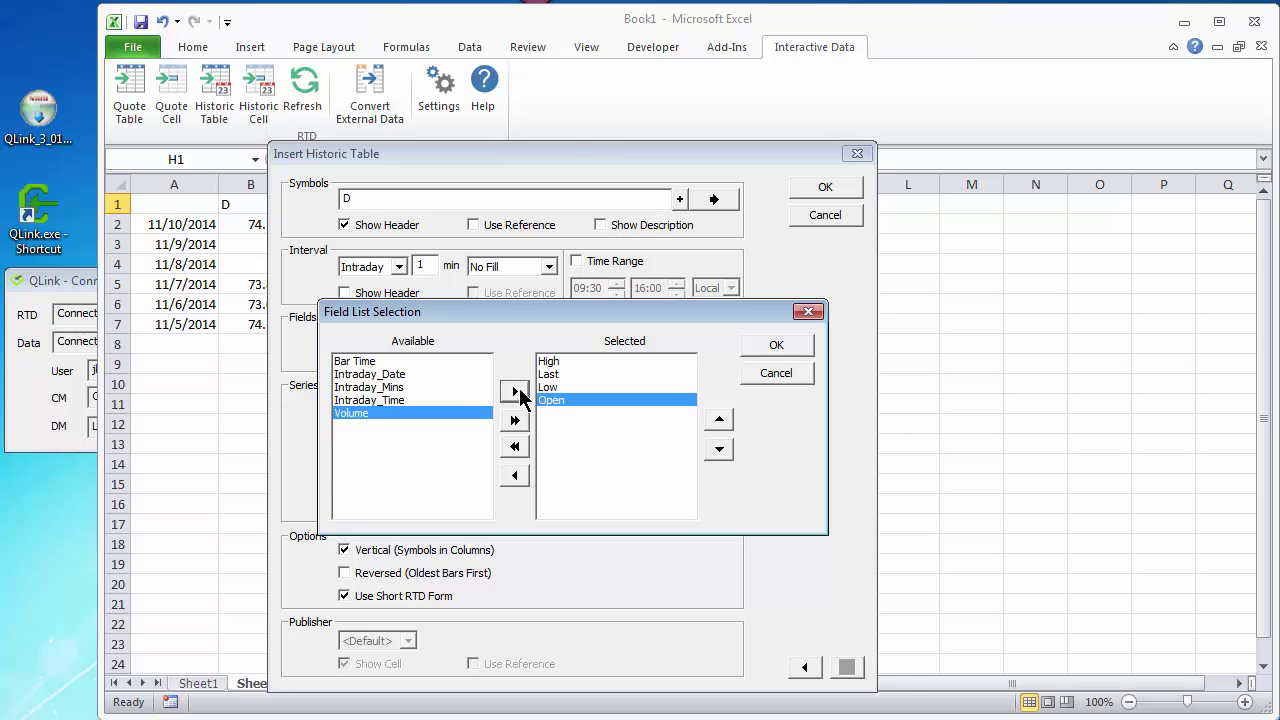
click(722, 421)
click(722, 421)
click(722, 421)
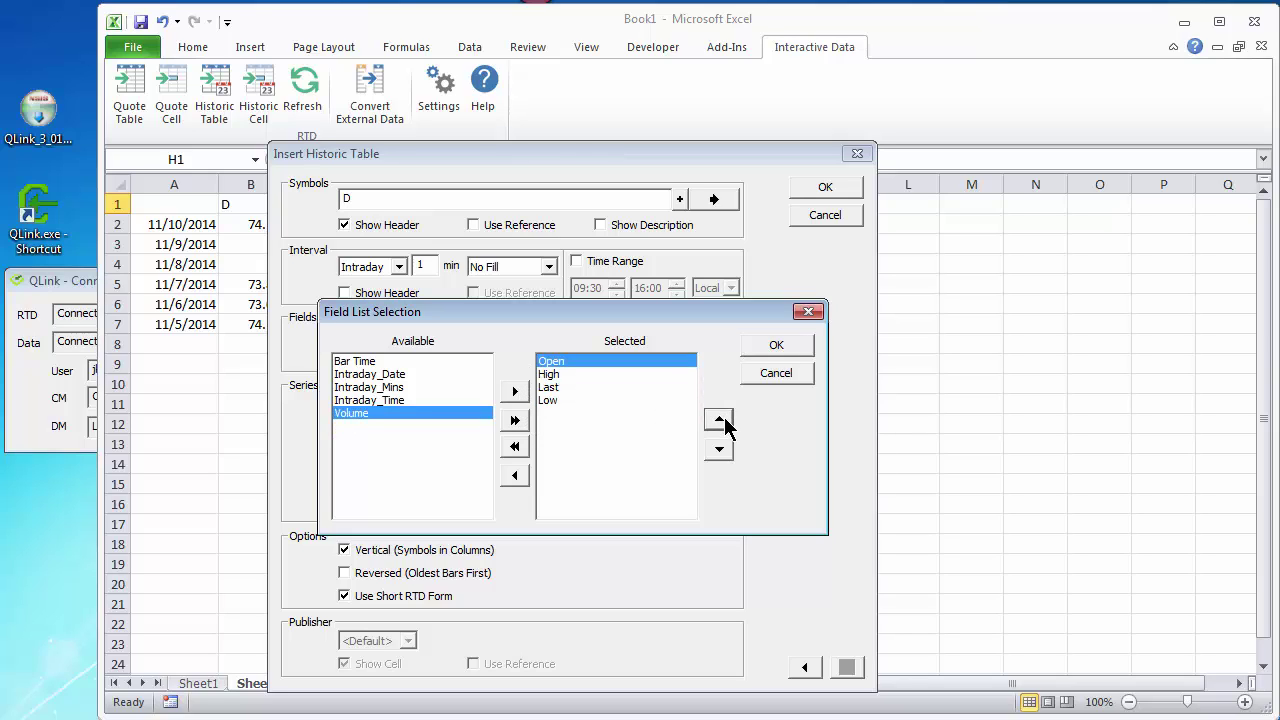
click(556, 401)
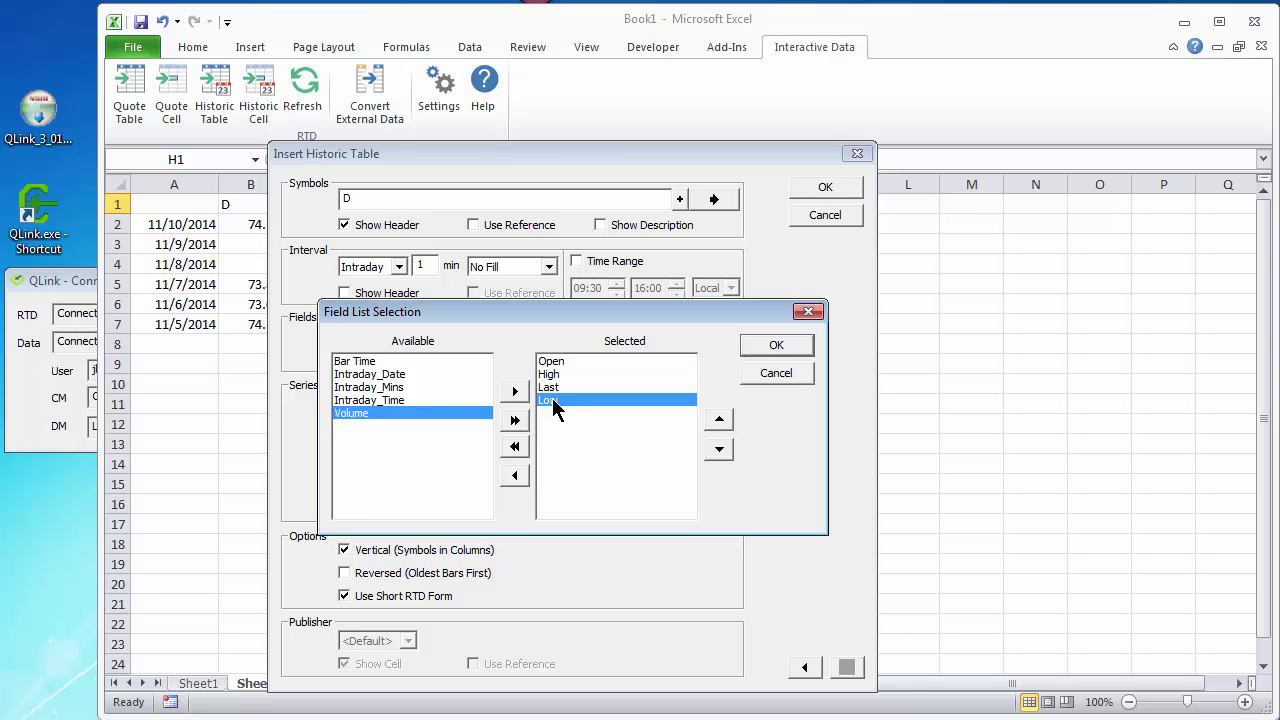
click(708, 450)
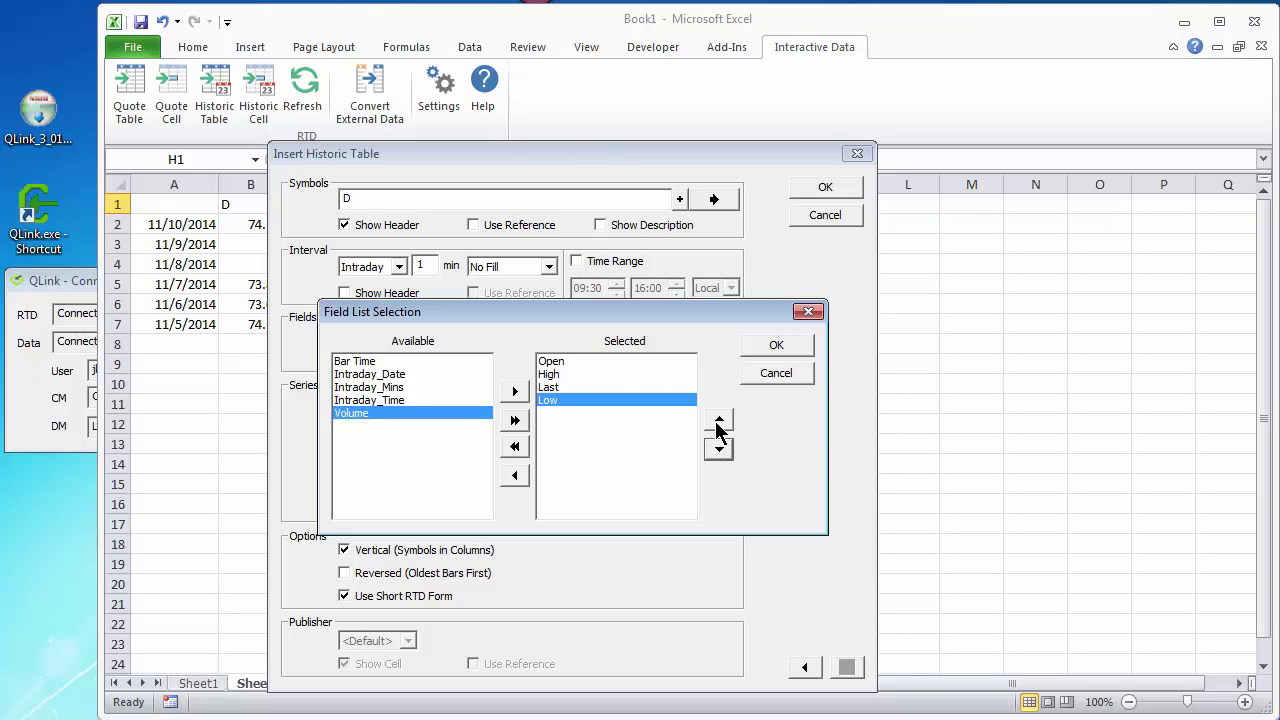
click(718, 421)
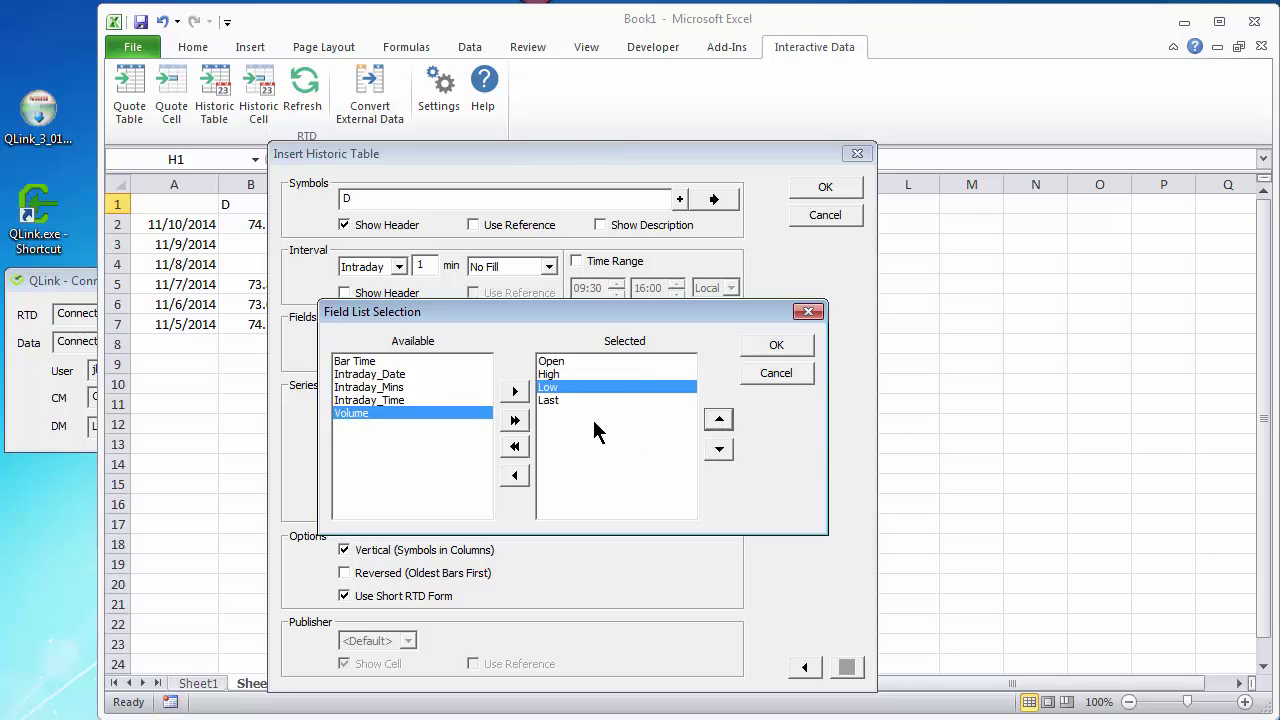
Add Bar Time at the top of the fields and set the bar count to 100.
click(367, 360)
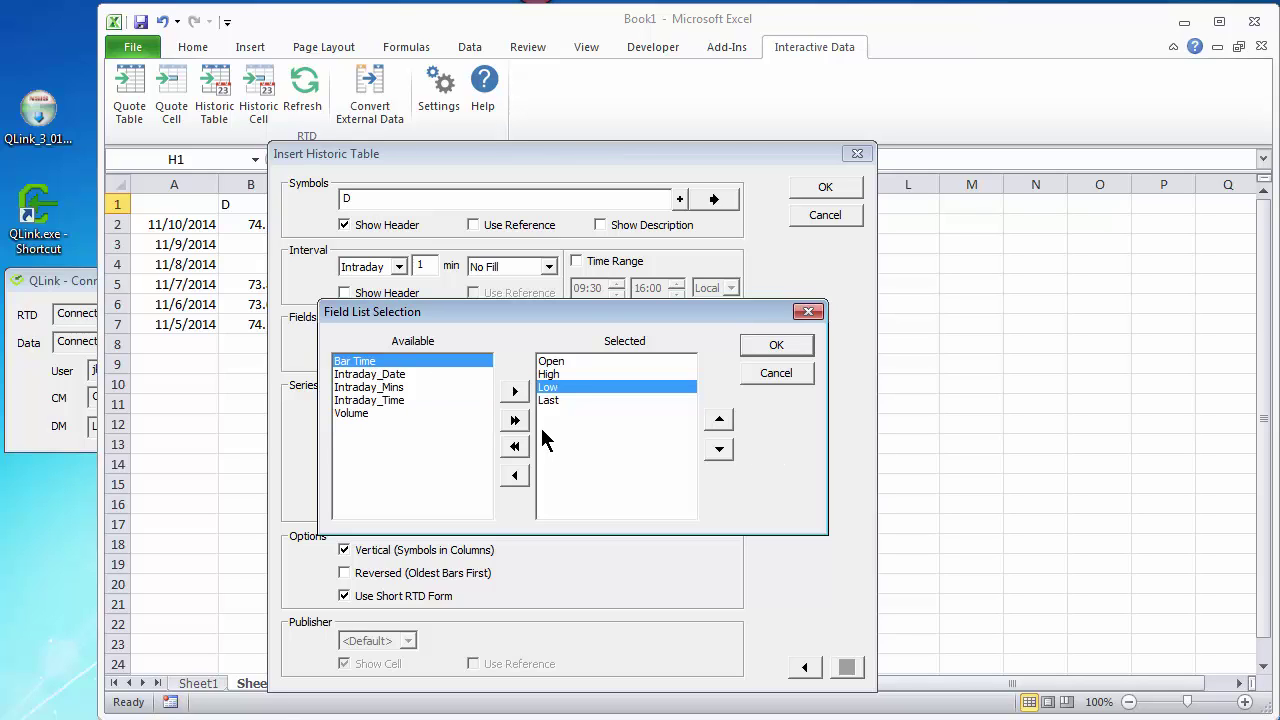
click(515, 391)
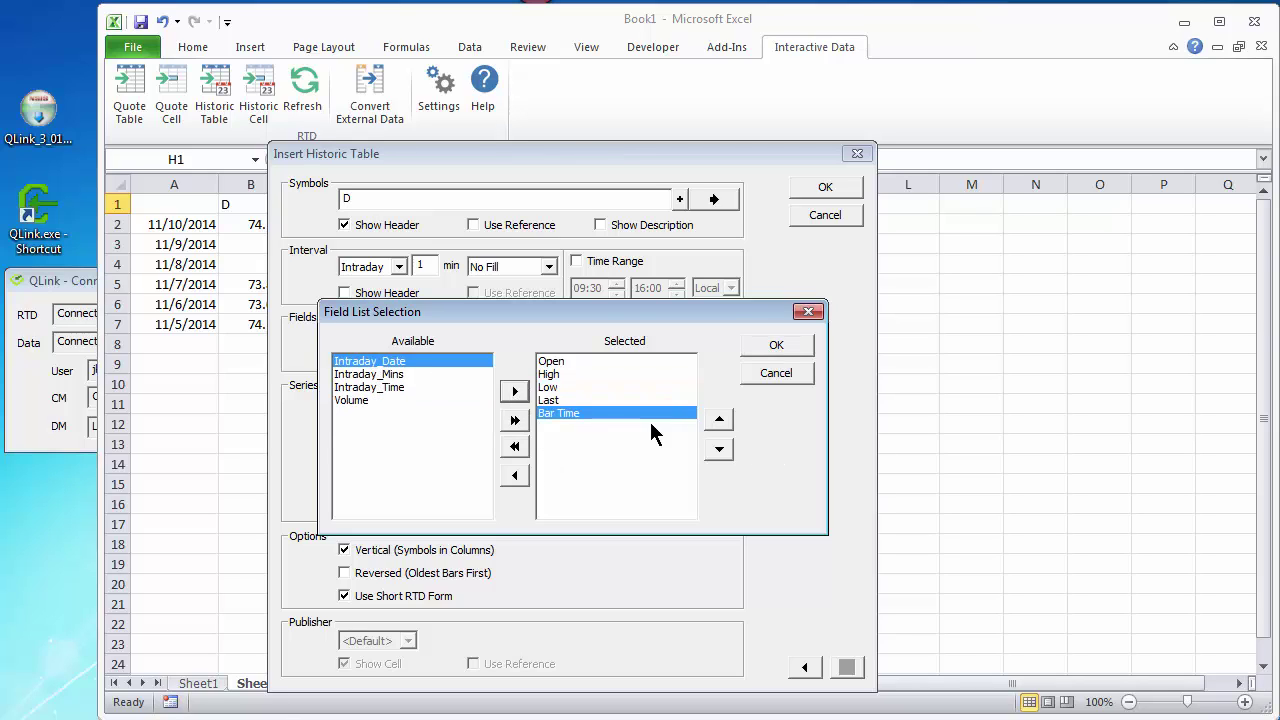
click(719, 419)
click(719, 419)
click(719, 419)
click(719, 419)
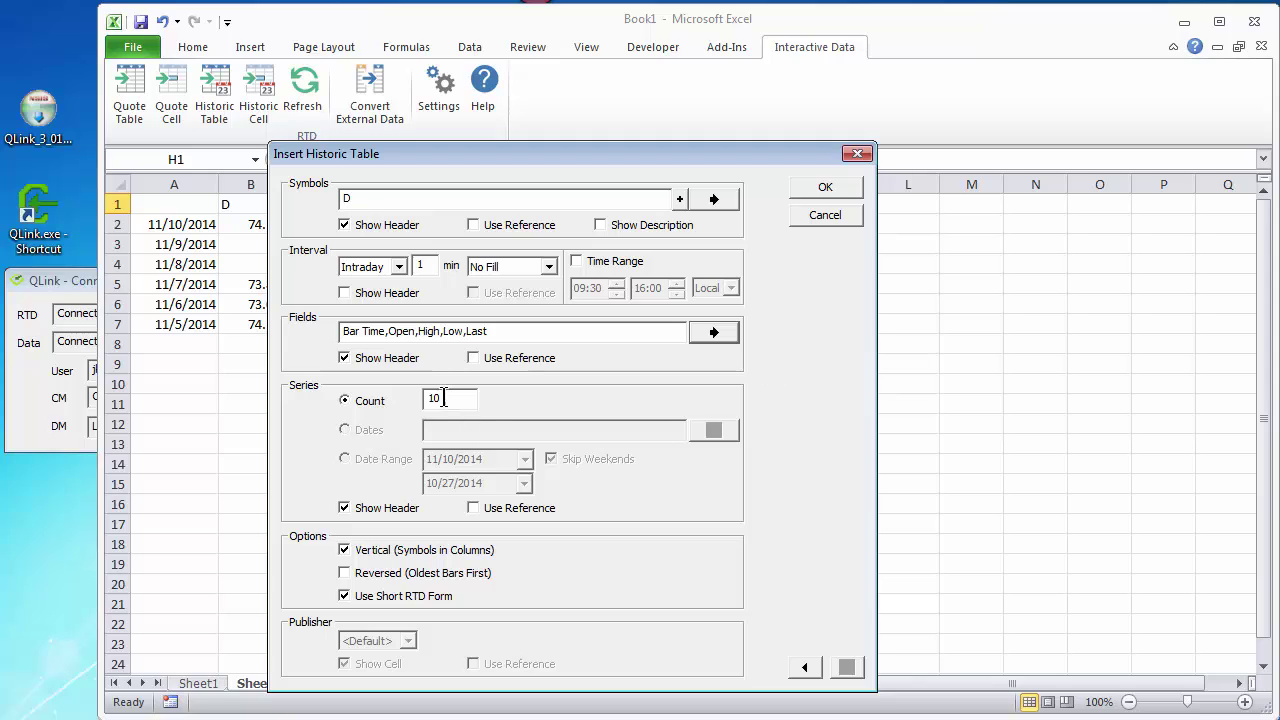
click(444, 398)
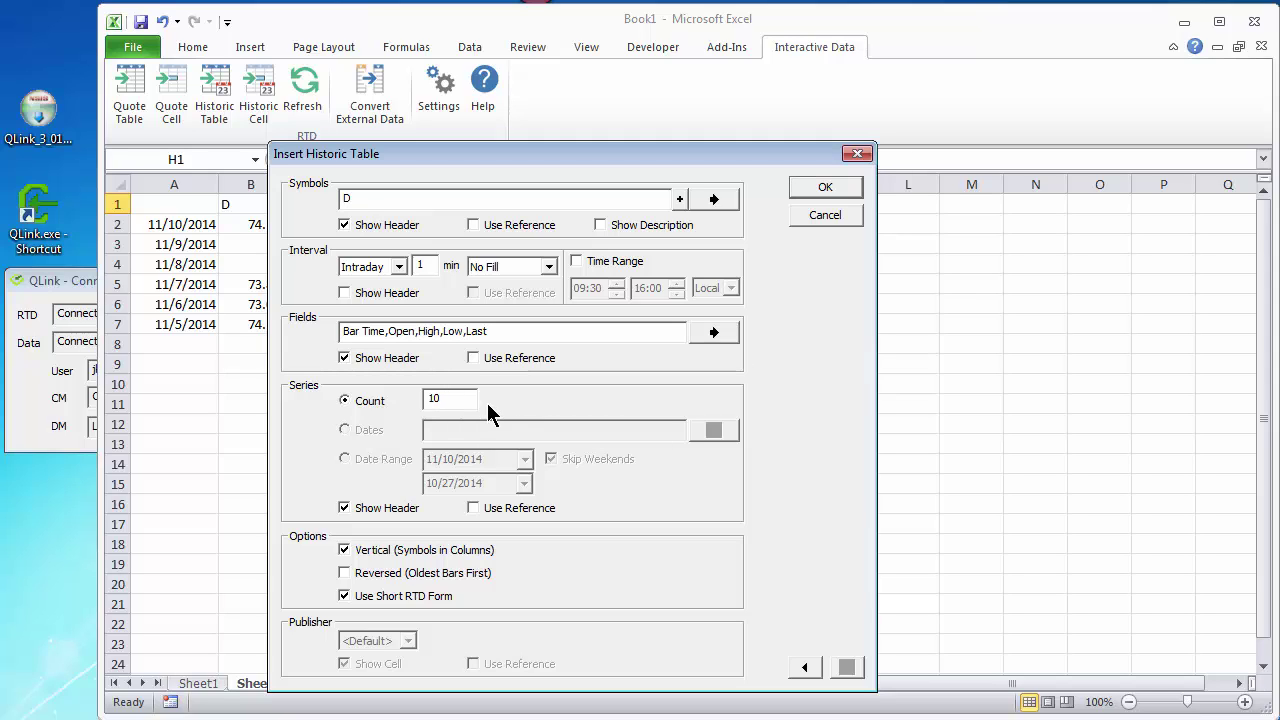
text(0)
Insert the intraday Bar Time–Last table for D, then review its settings without changes.
click(822, 189)
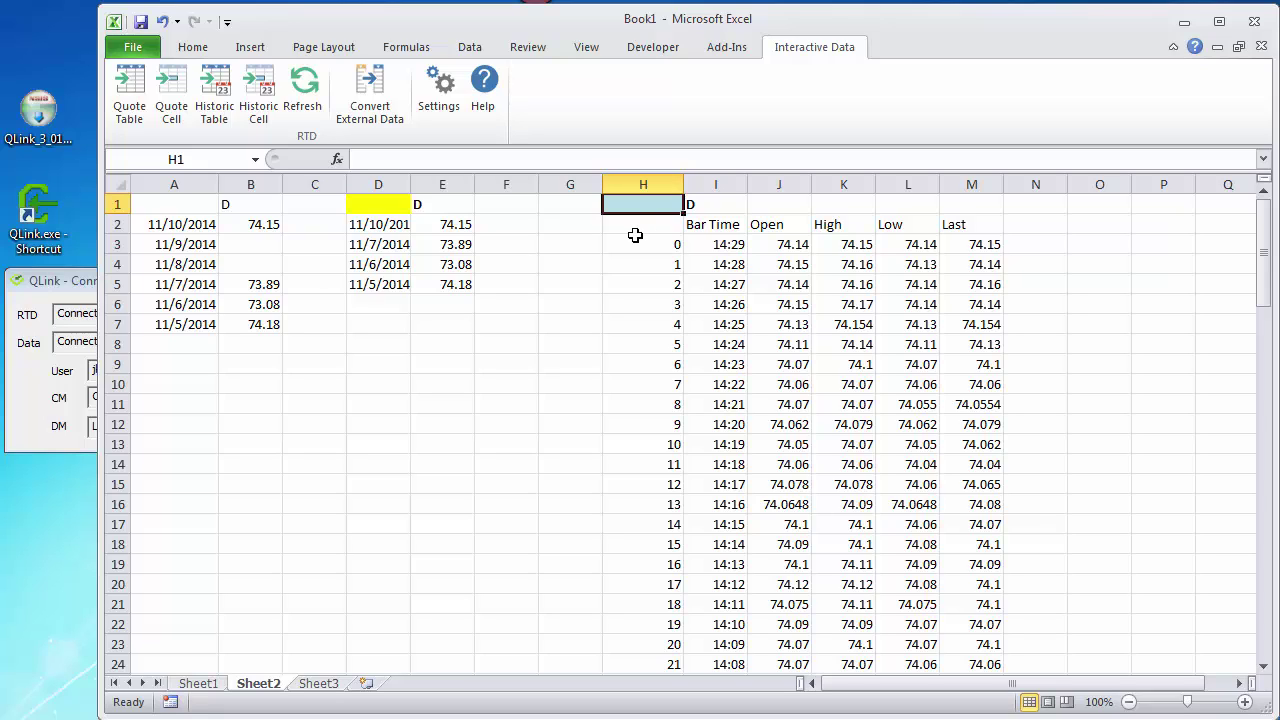
click(195, 86)
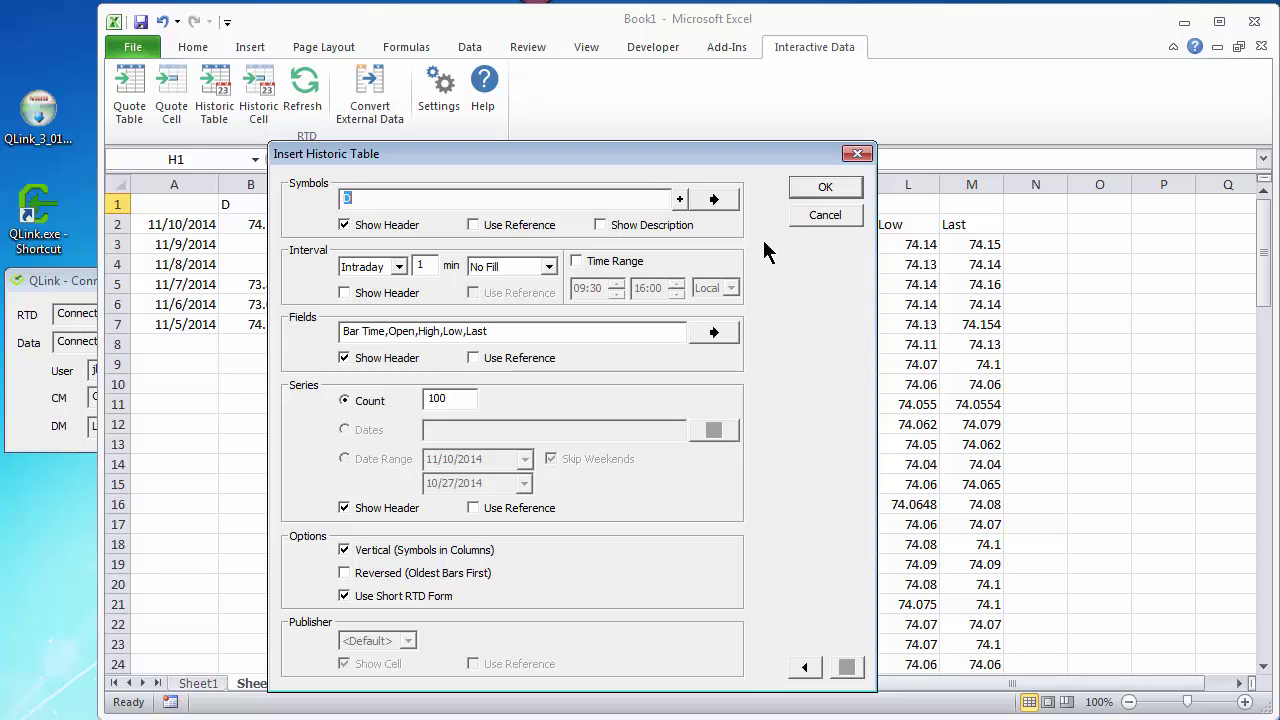
click(820, 215)
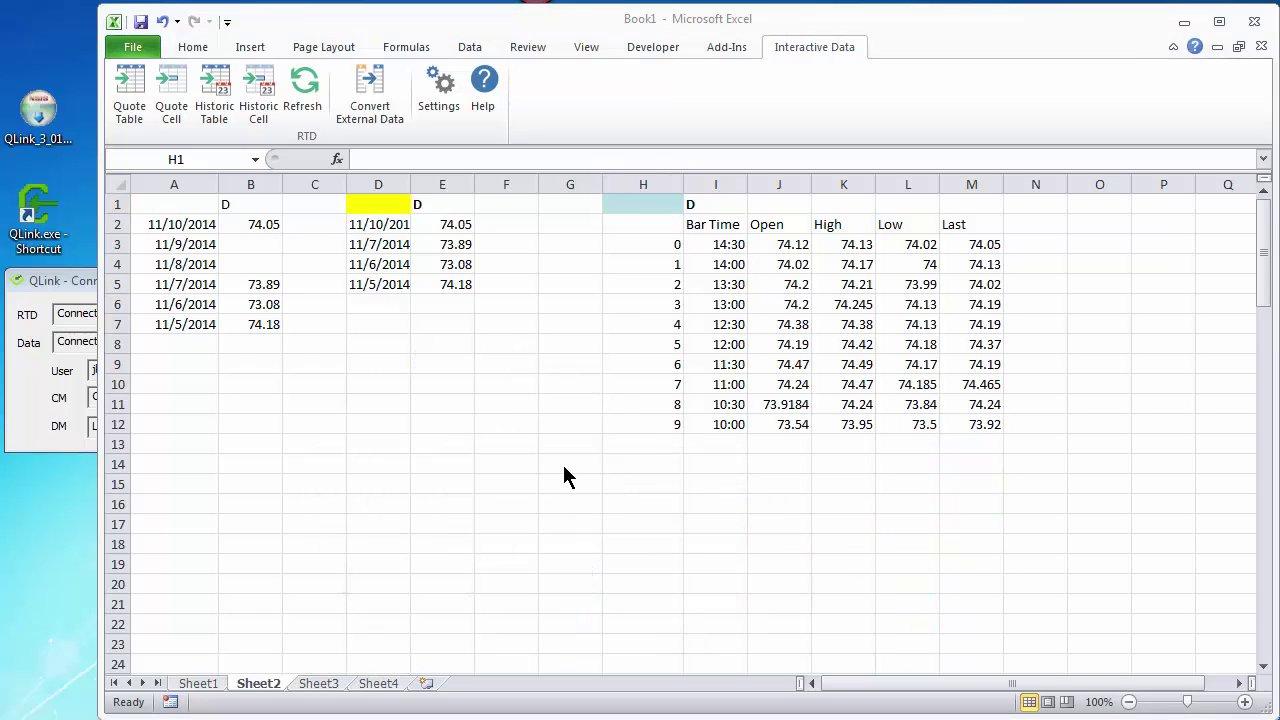
Switch to Sheet4 with the HD/LOW pair row.
click(379, 683)
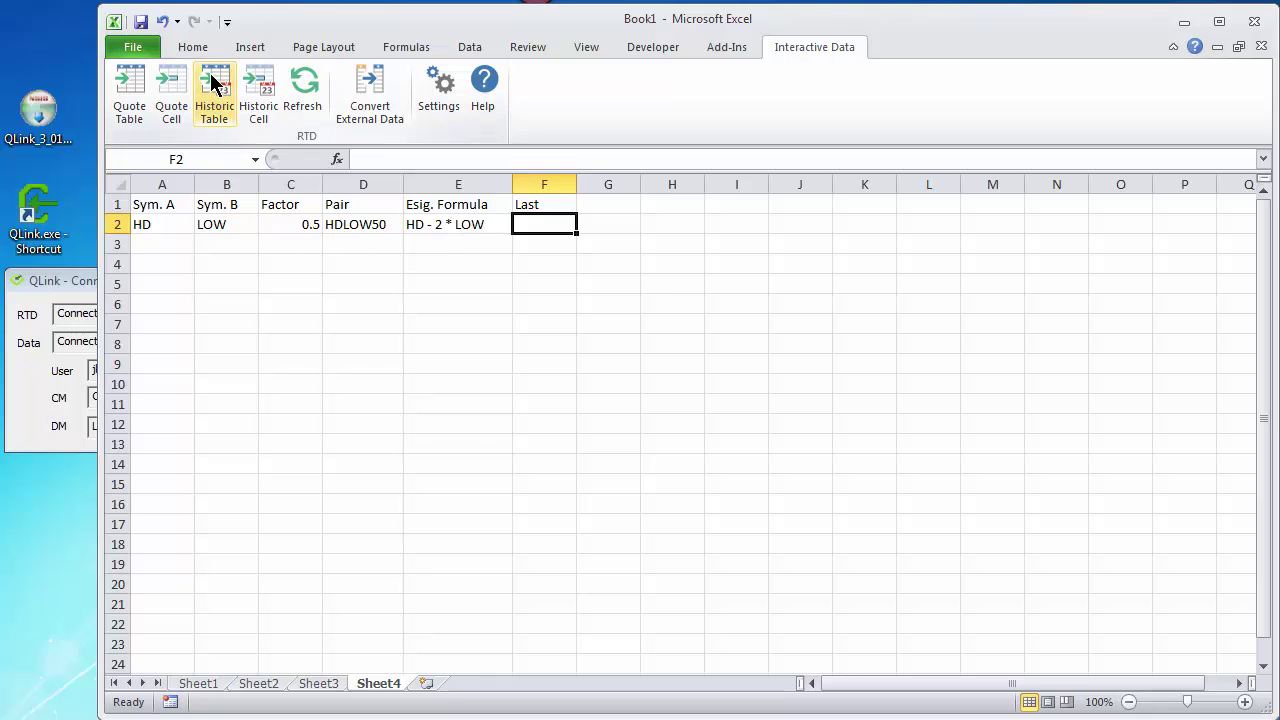
Insert a Last quote cell for D into F2, returning 74.04.
click(172, 86)
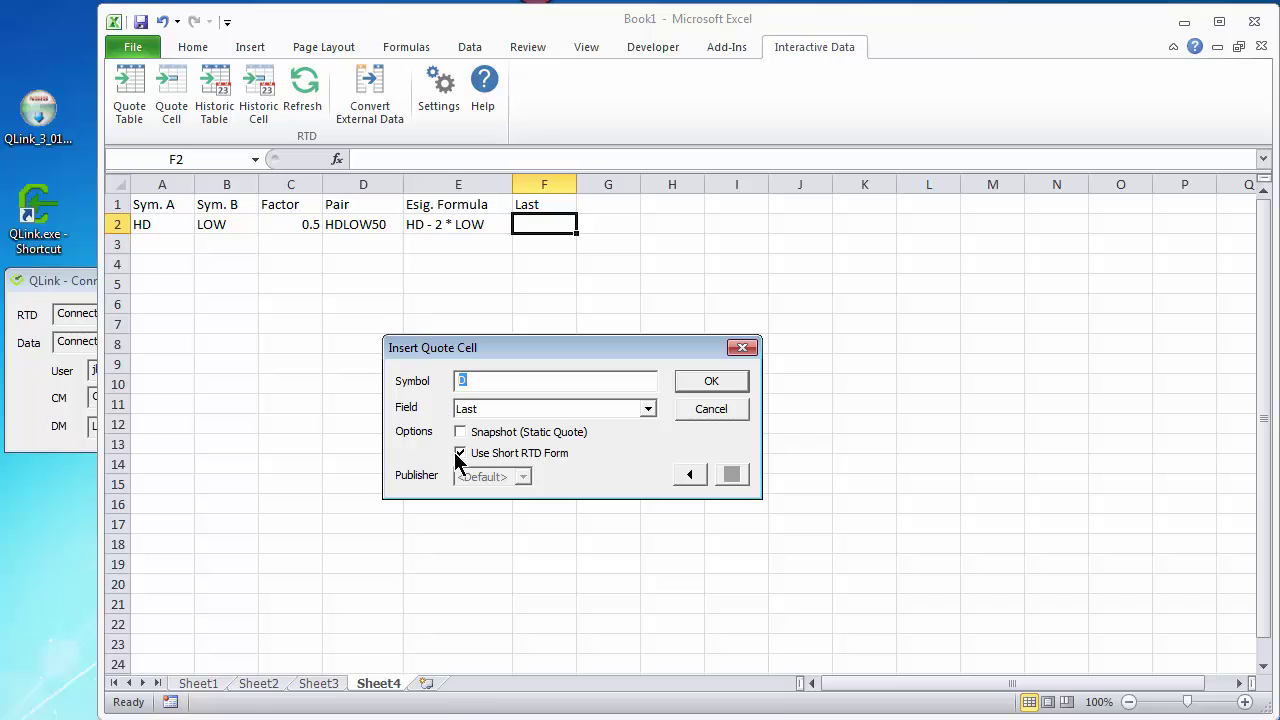
click(708, 381)
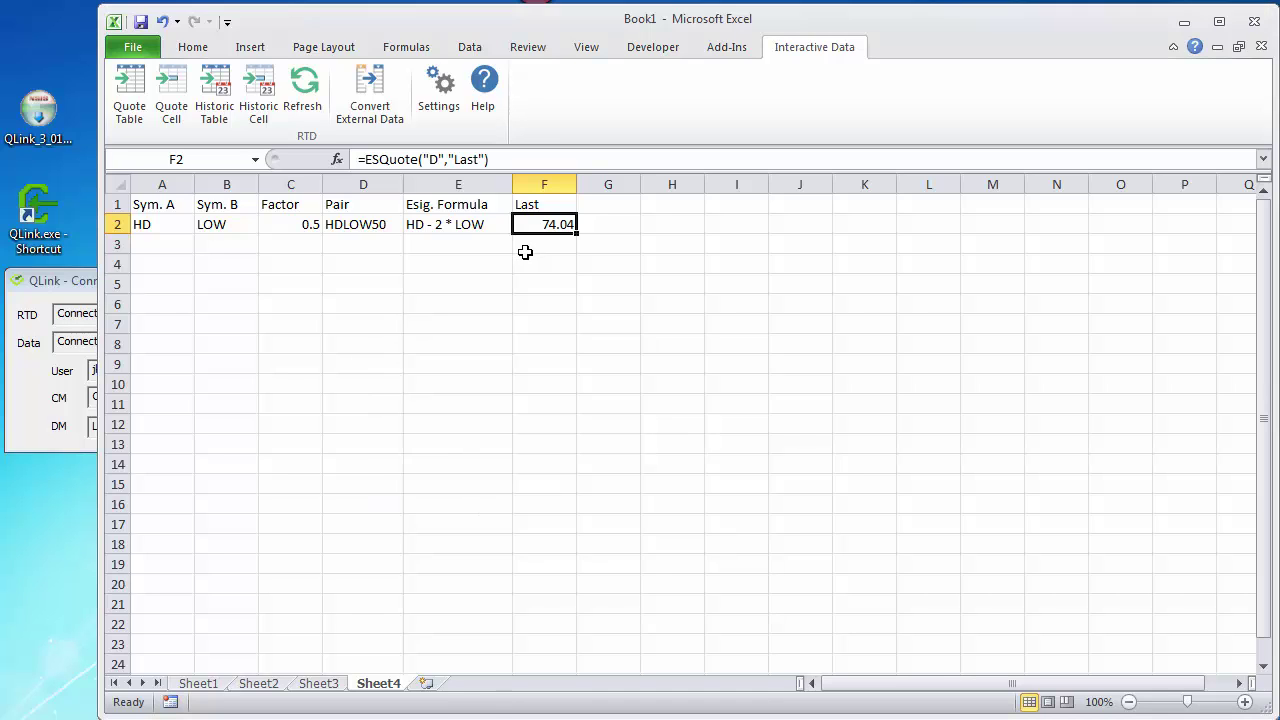
click(170, 100)
click(647, 409)
click(479, 428)
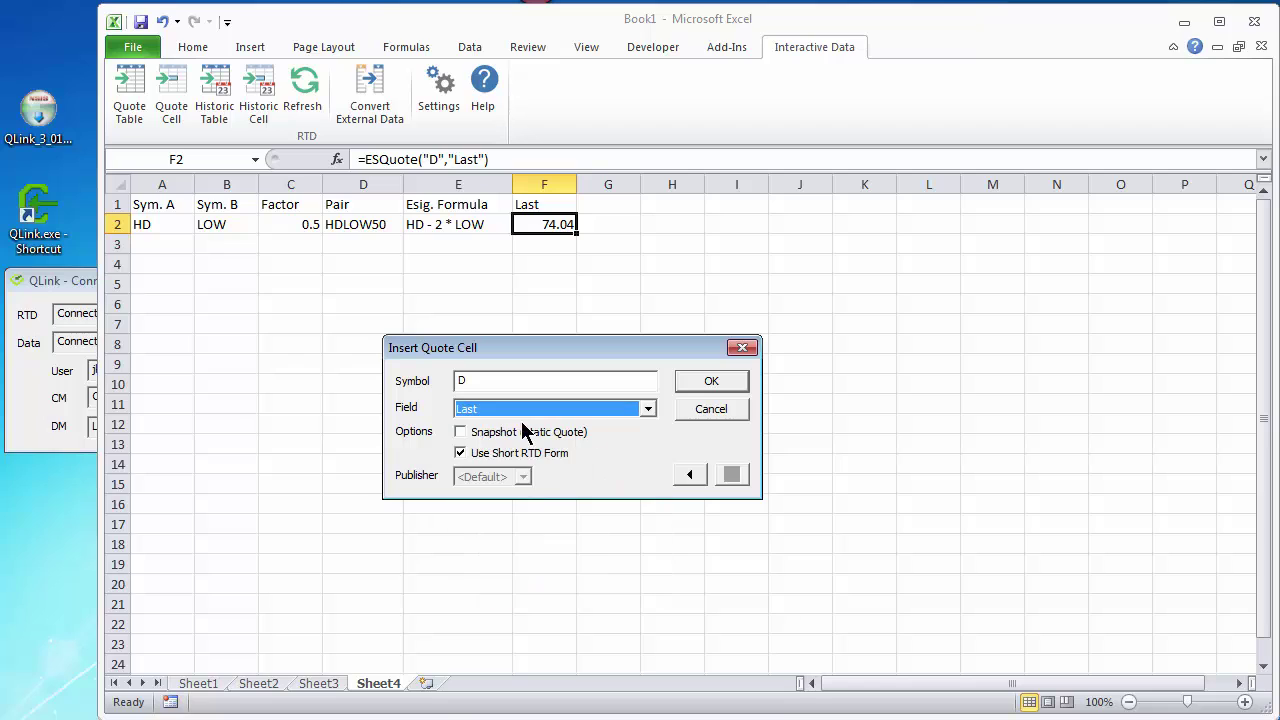
click(709, 382)
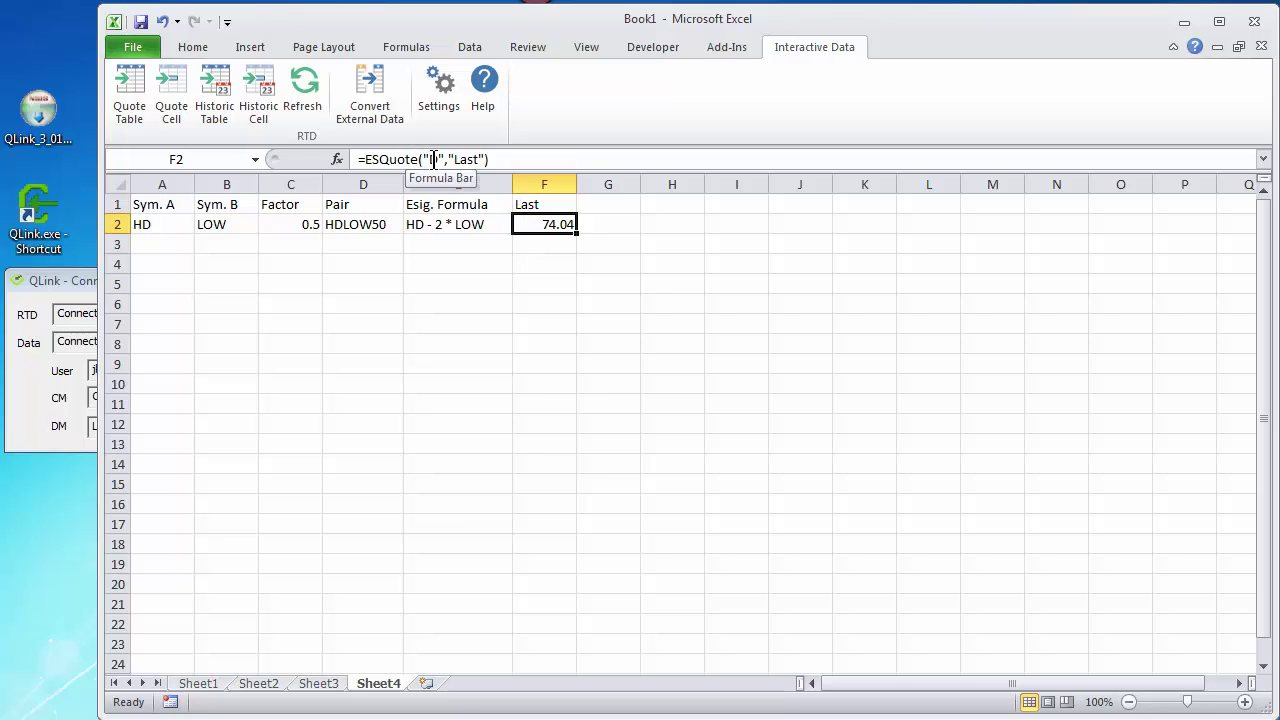
Replace the D argument in F2's formula with E2, giving =ESQuote(E2,"Last").
double_click(432, 159)
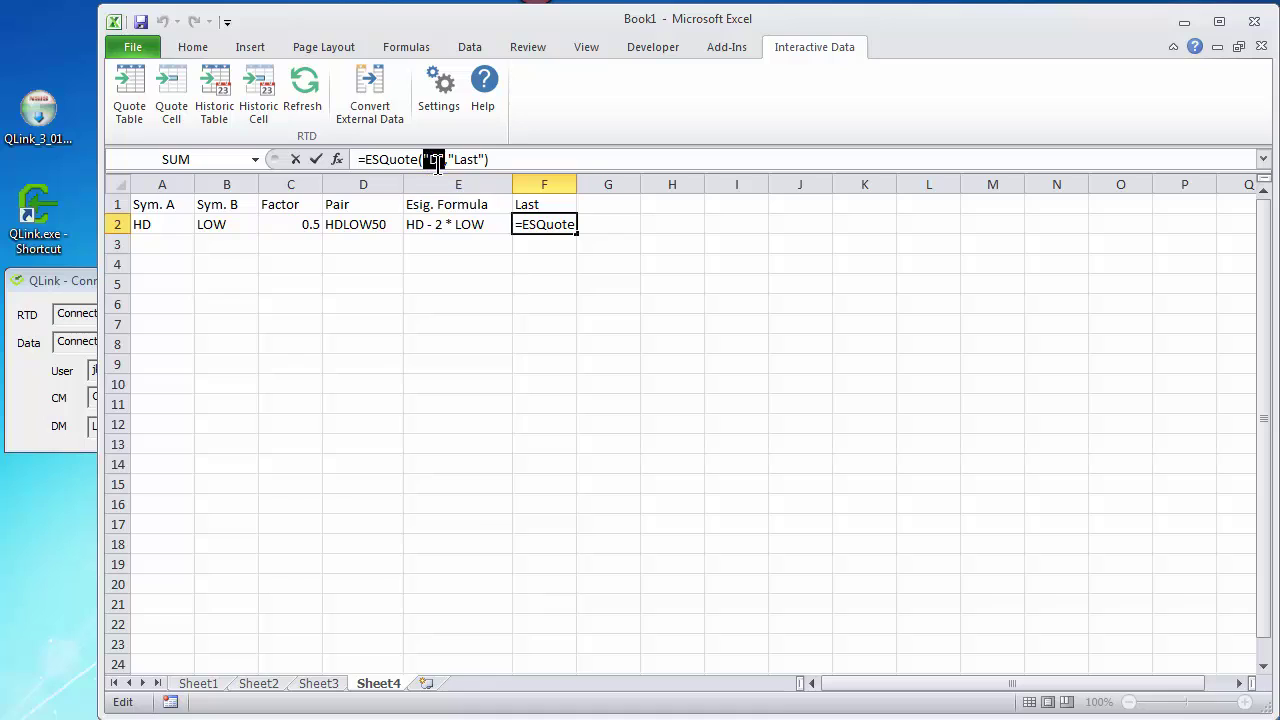
click(450, 222)
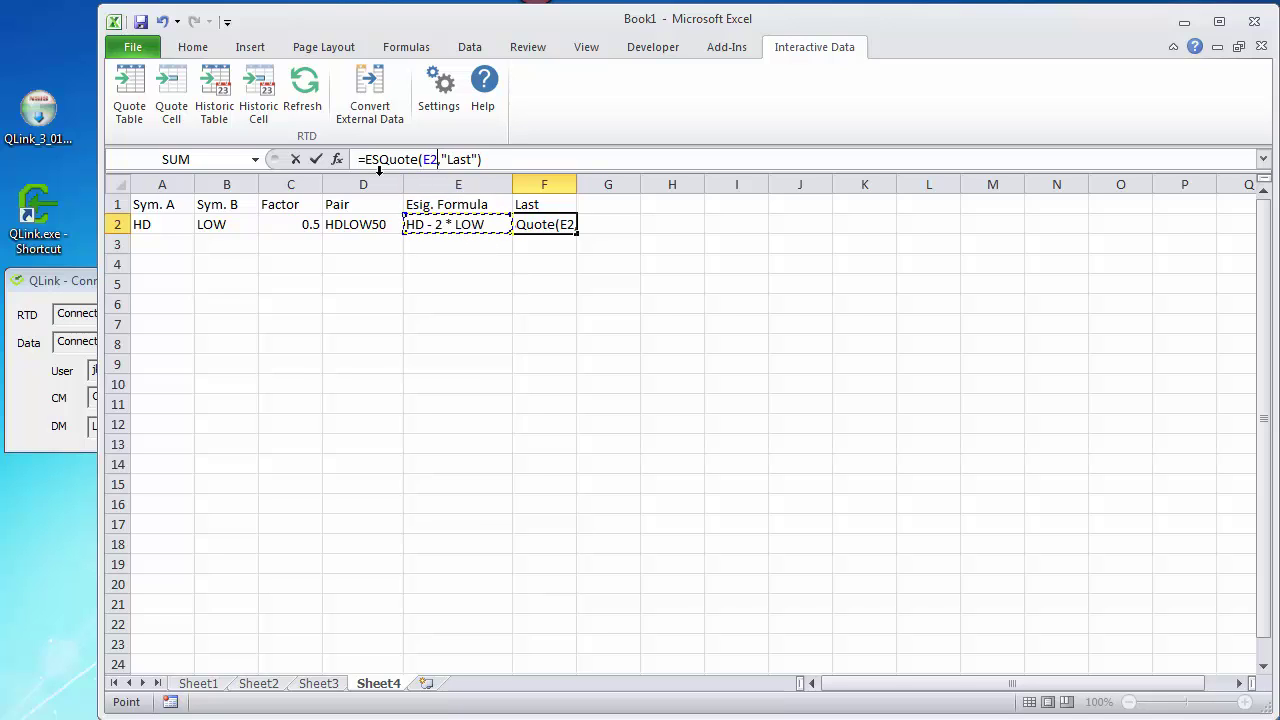
click(318, 157)
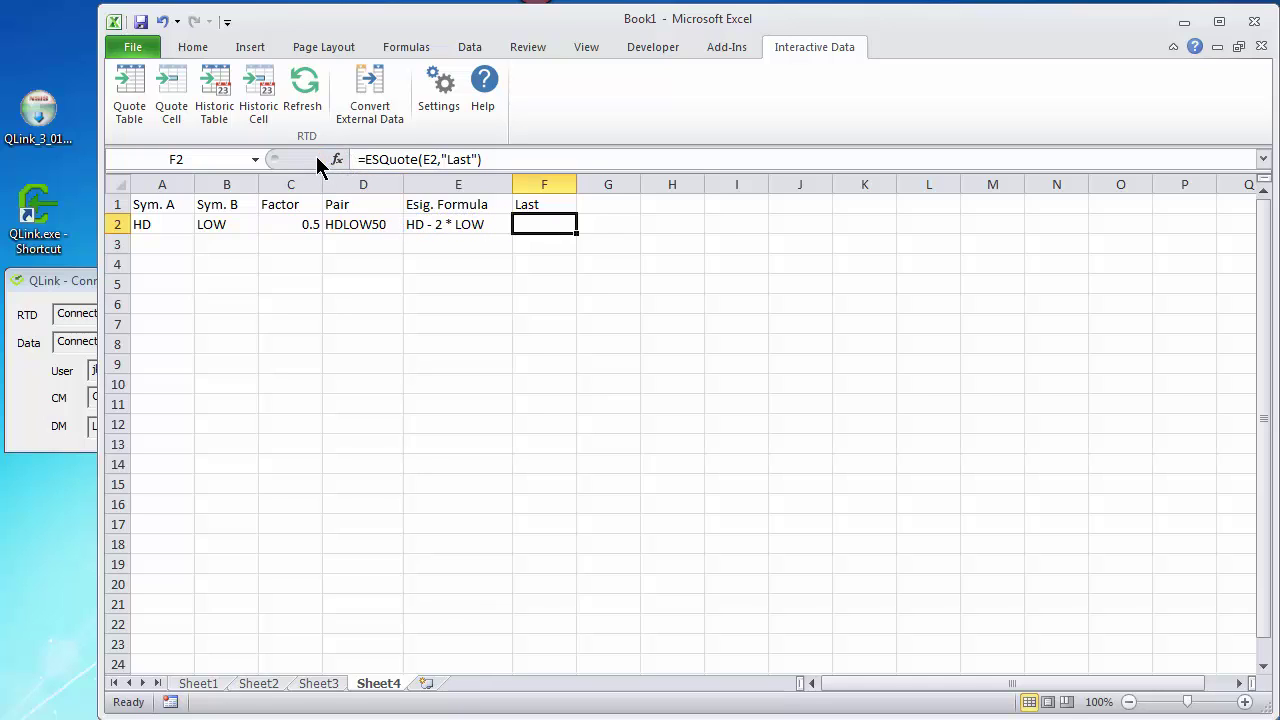